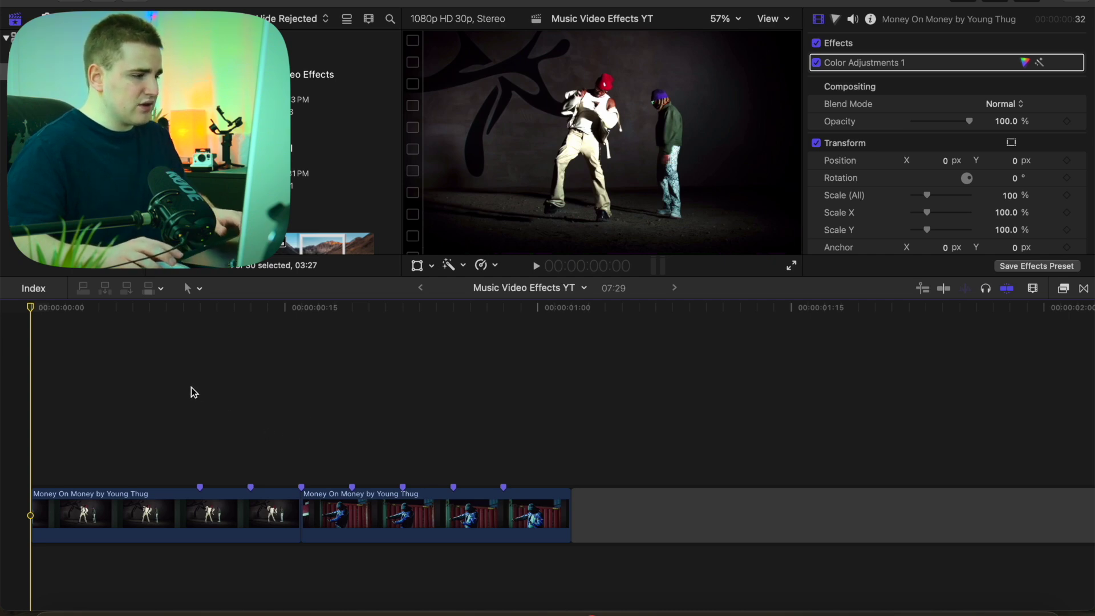
# Find frame 00:00:00:20 with the performer's arms outstretched and select the second Money On Money clip.
pyautogui.press('space')
pyautogui.press('space')
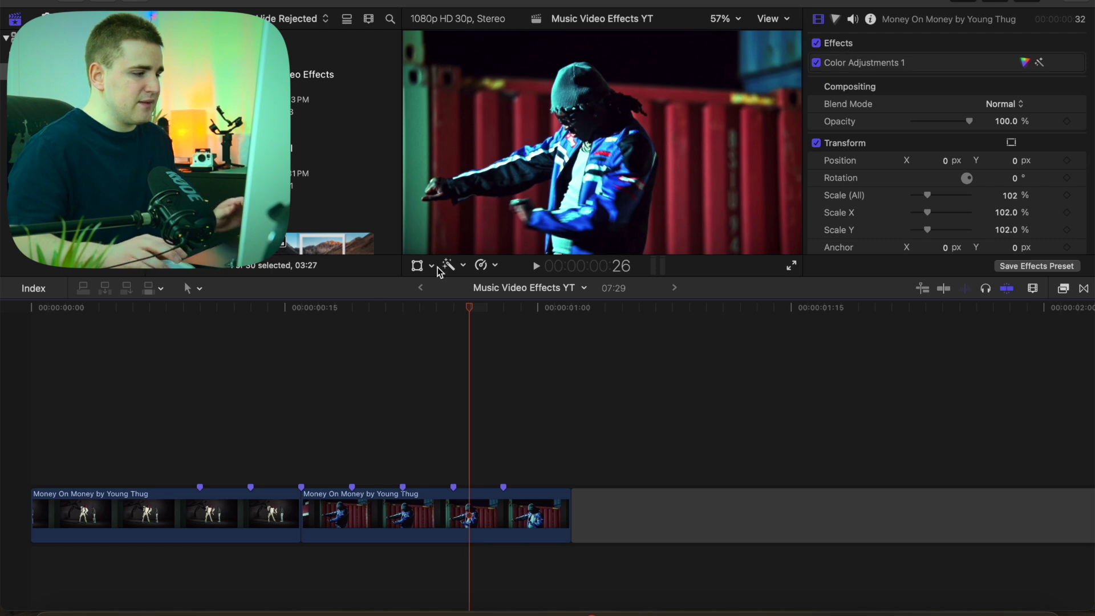
pyautogui.moveTo(471, 309); pyautogui.dragTo(348, 326)
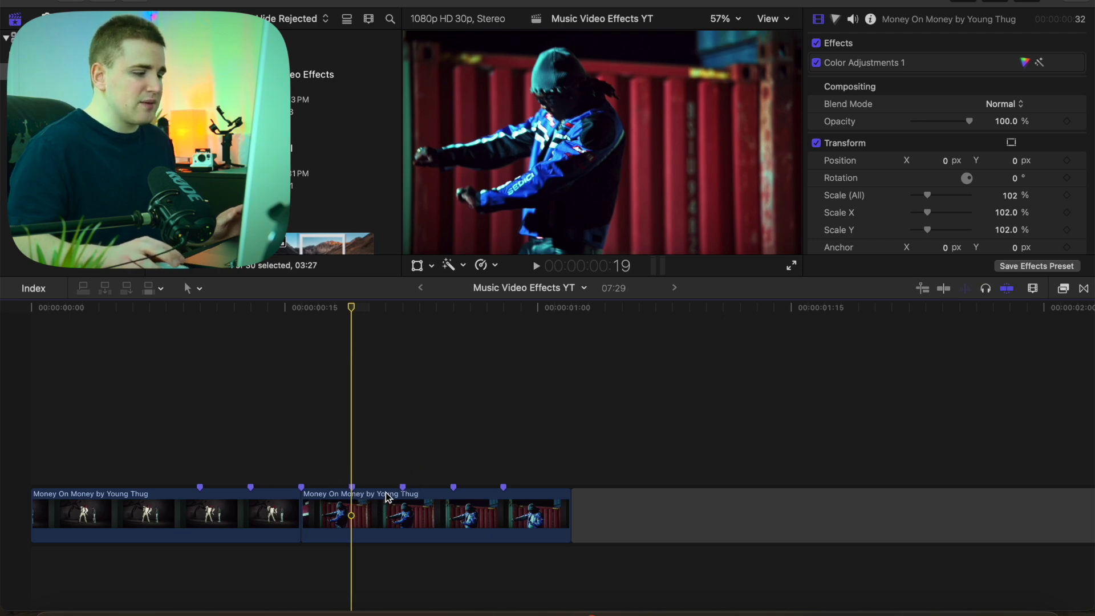
pyautogui.moveTo(350, 309); pyautogui.dragTo(375, 315)
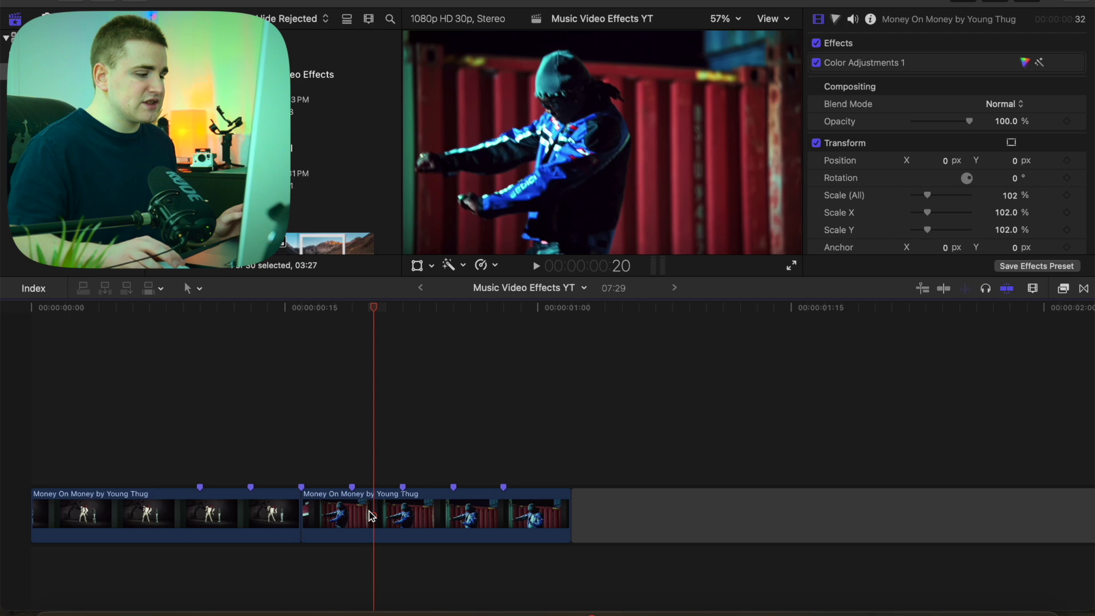
pyautogui.click(371, 516)
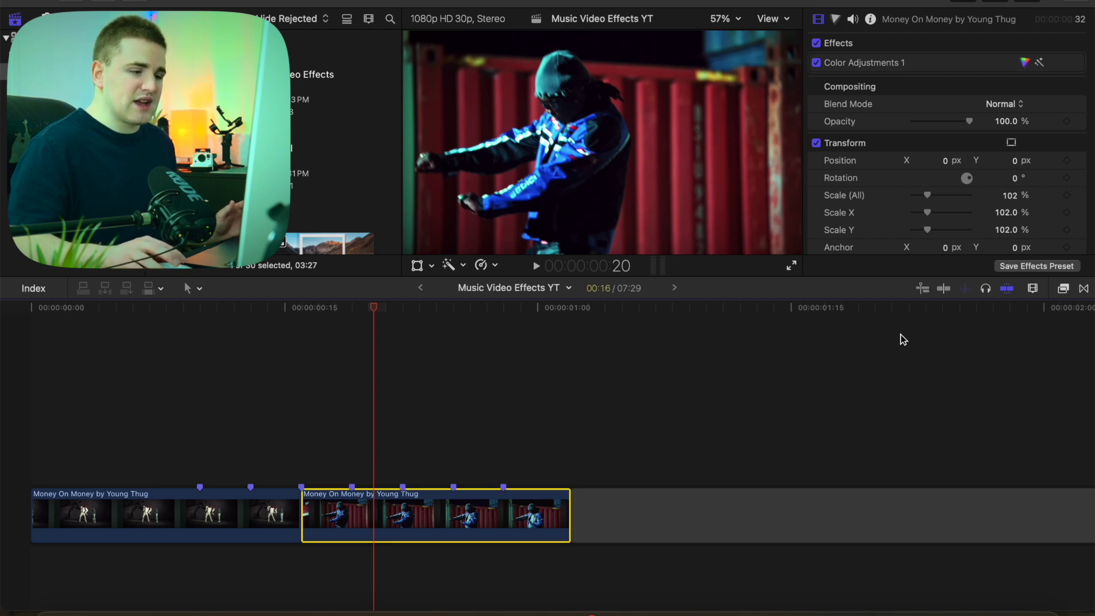
# Apply Magnetic Mask from the Masks and Keying effects to the second Money On Money clip.
pyautogui.click(1064, 289)
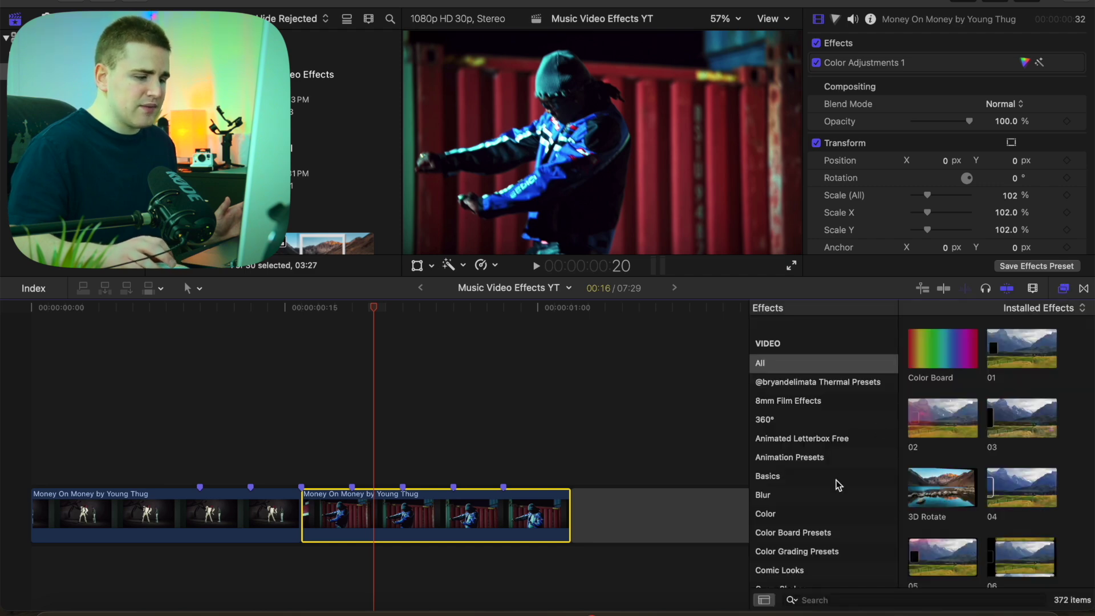
pyautogui.scroll(-5, 838, 485)
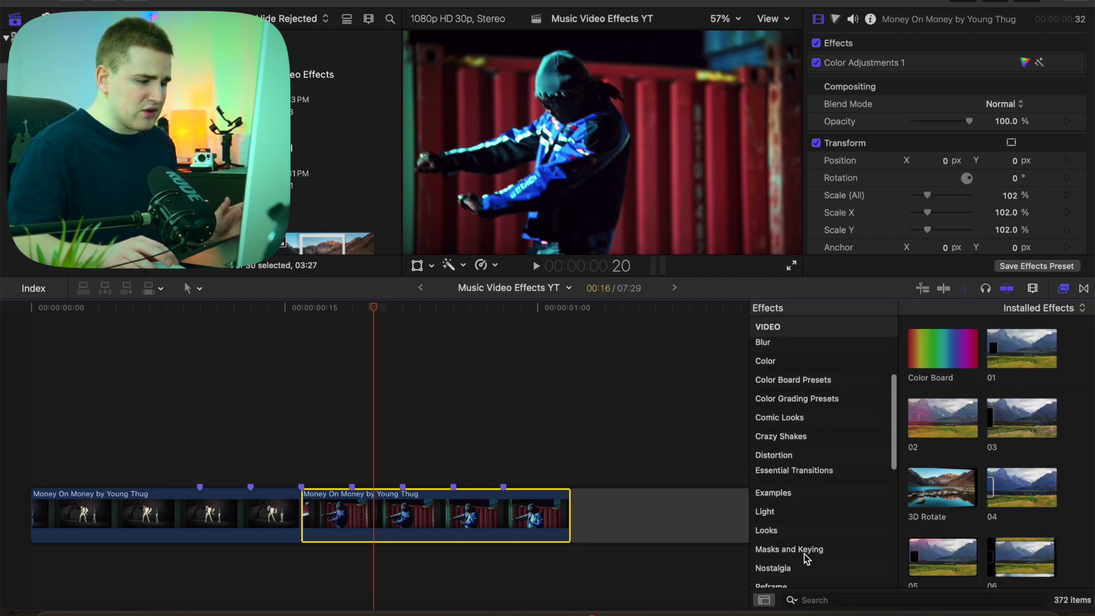
pyautogui.click(804, 550)
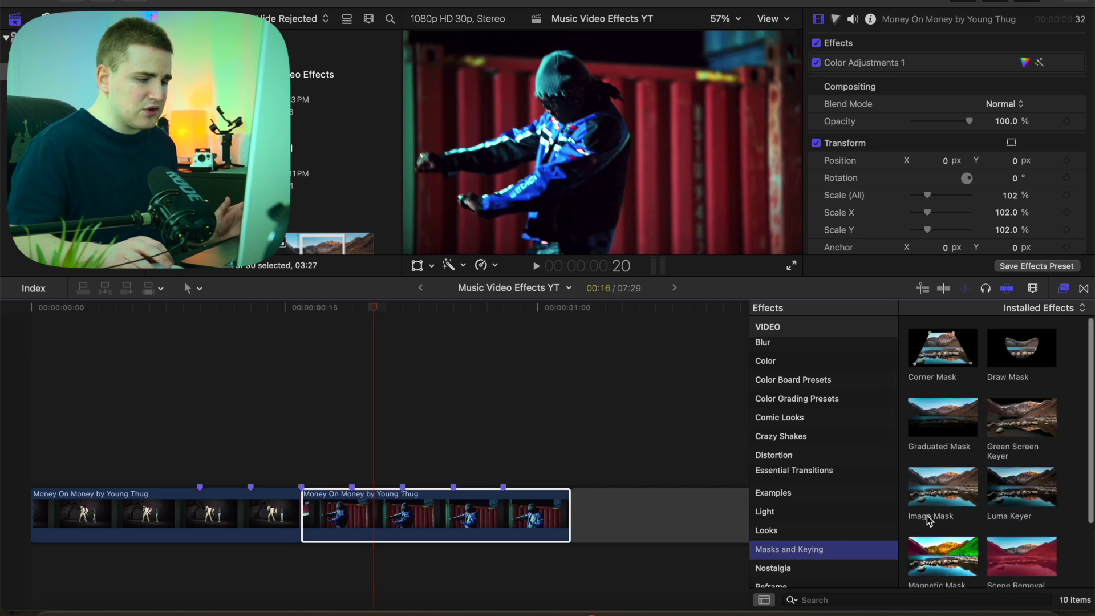
pyautogui.scroll(-3, 929, 513)
pyautogui.moveTo(951, 490); pyautogui.dragTo(533, 513)
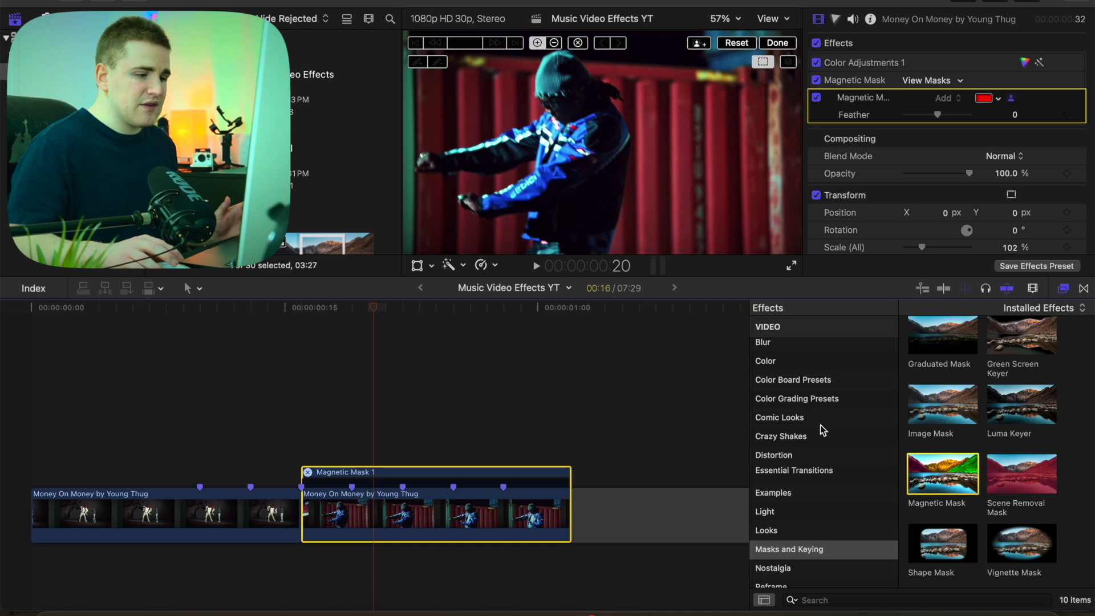
# Seed the Magnetic Mask on the performer and zoom the viewer to 150% on his head.
pyautogui.click(1063, 289)
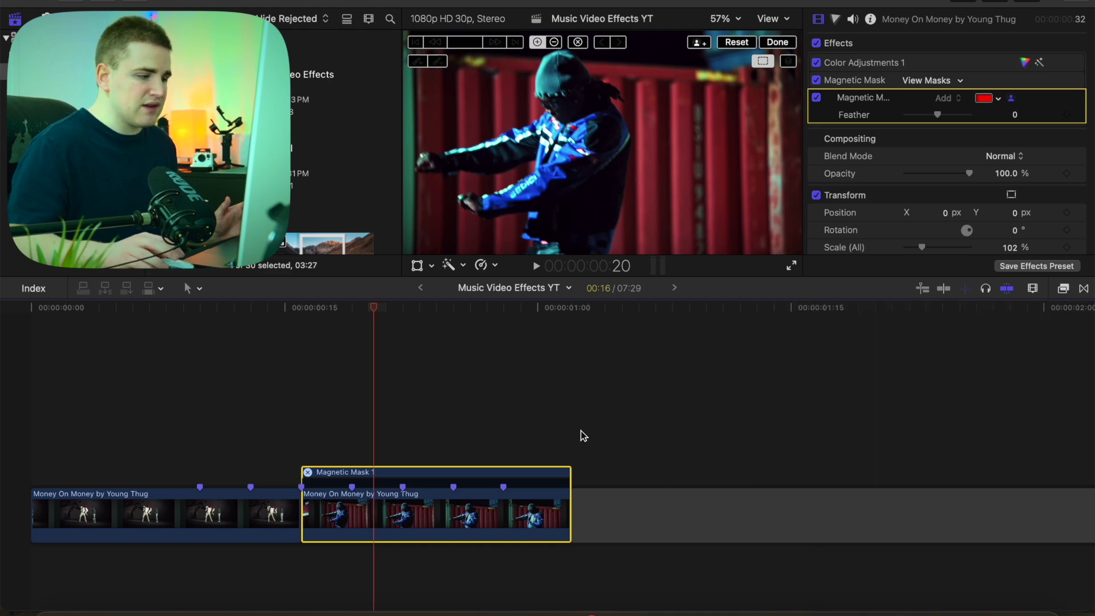
pyautogui.click(586, 163)
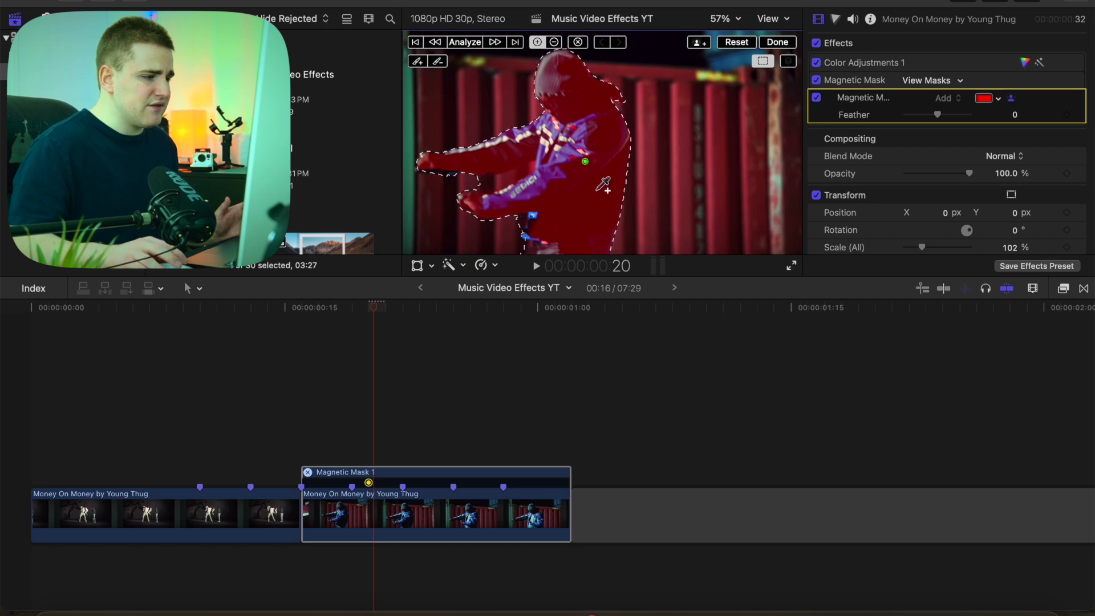
pyautogui.click(721, 20)
pyautogui.click(737, 124)
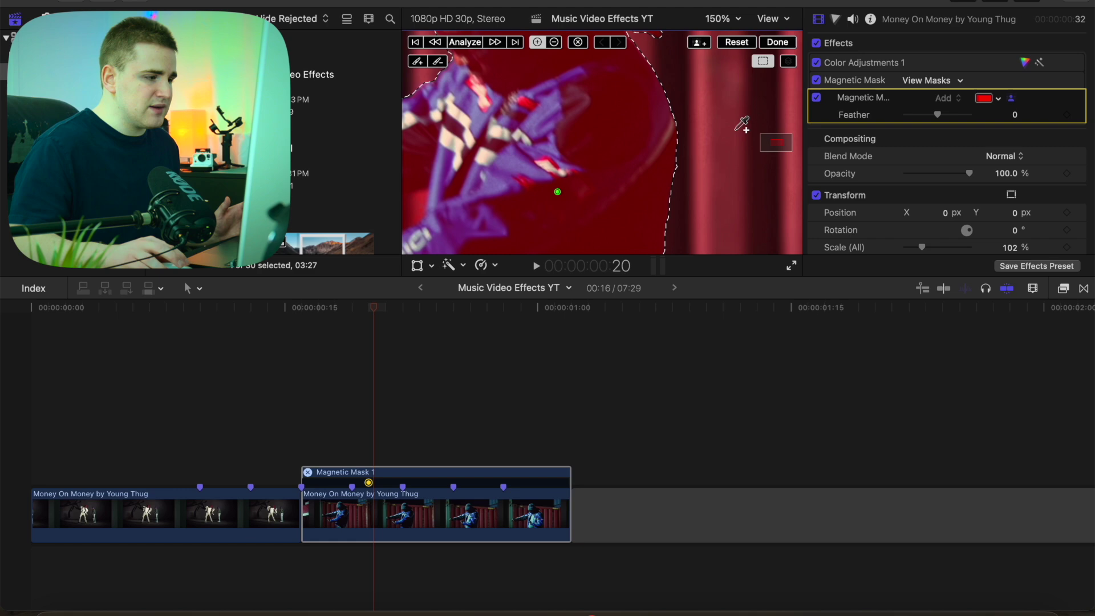
pyautogui.moveTo(769, 142); pyautogui.dragTo(772, 137)
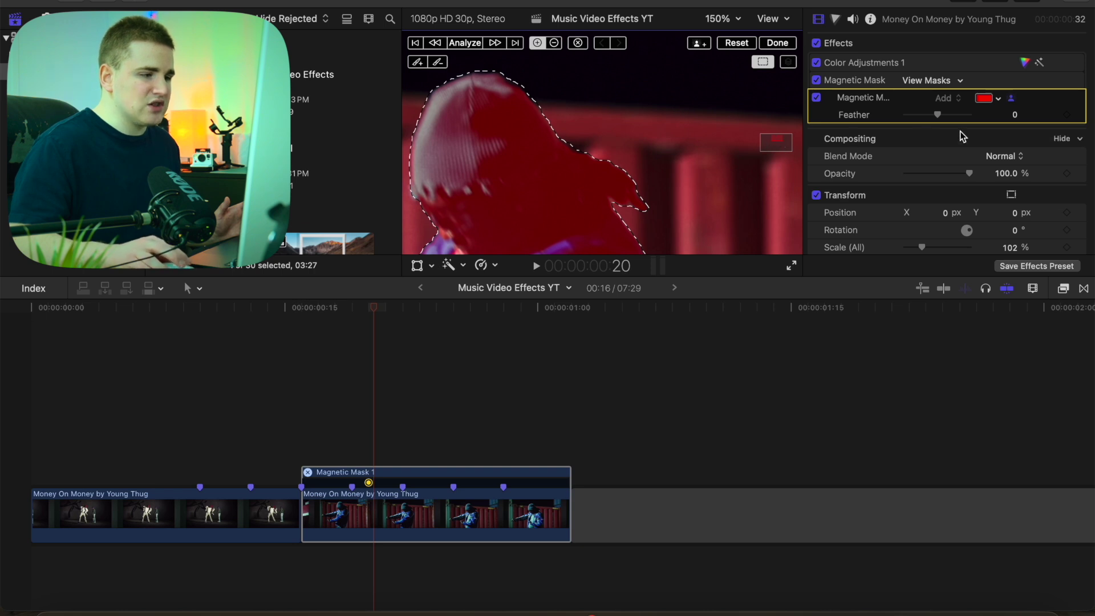
# Change the Magnetic Mask overlay colour from red to light green.
pyautogui.click(999, 100)
pyautogui.click(996, 126)
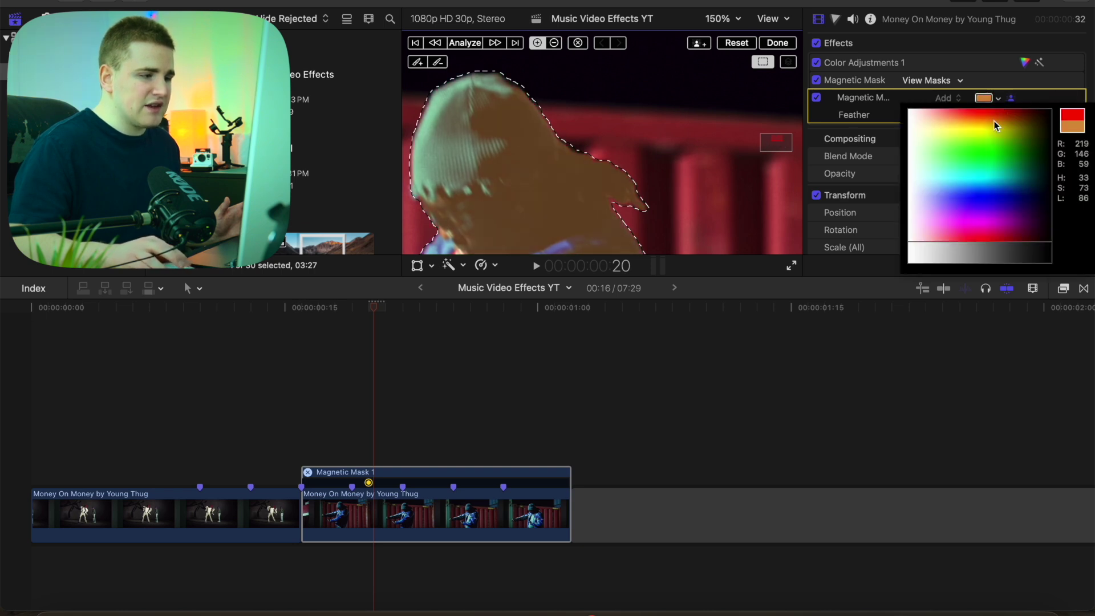
pyautogui.moveTo(995, 125); pyautogui.dragTo(986, 146)
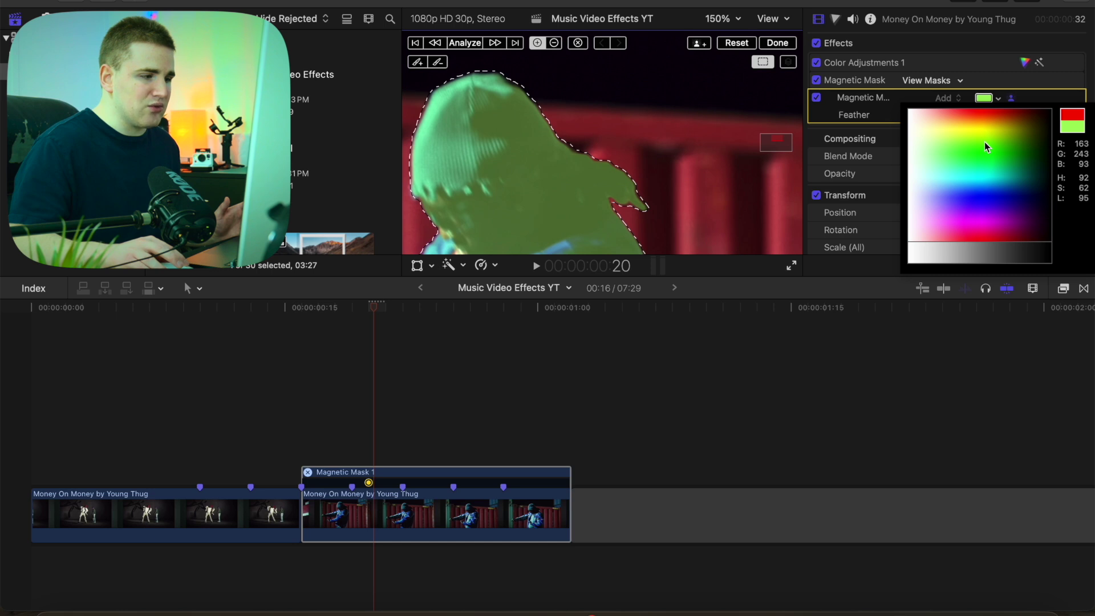
pyautogui.click(887, 169)
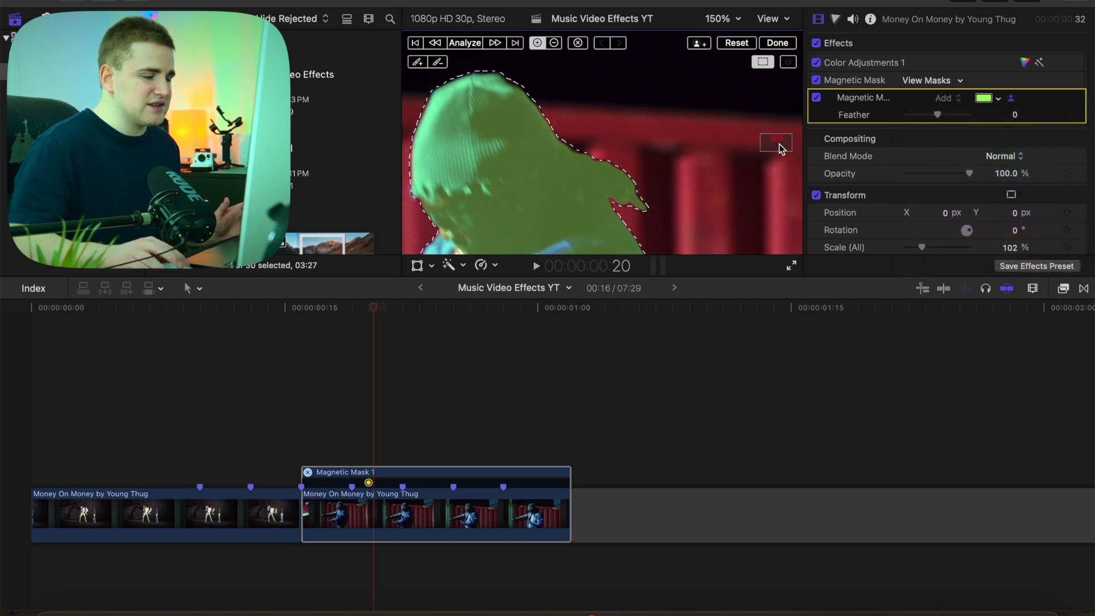
pyautogui.moveTo(779, 143); pyautogui.dragTo(773, 158)
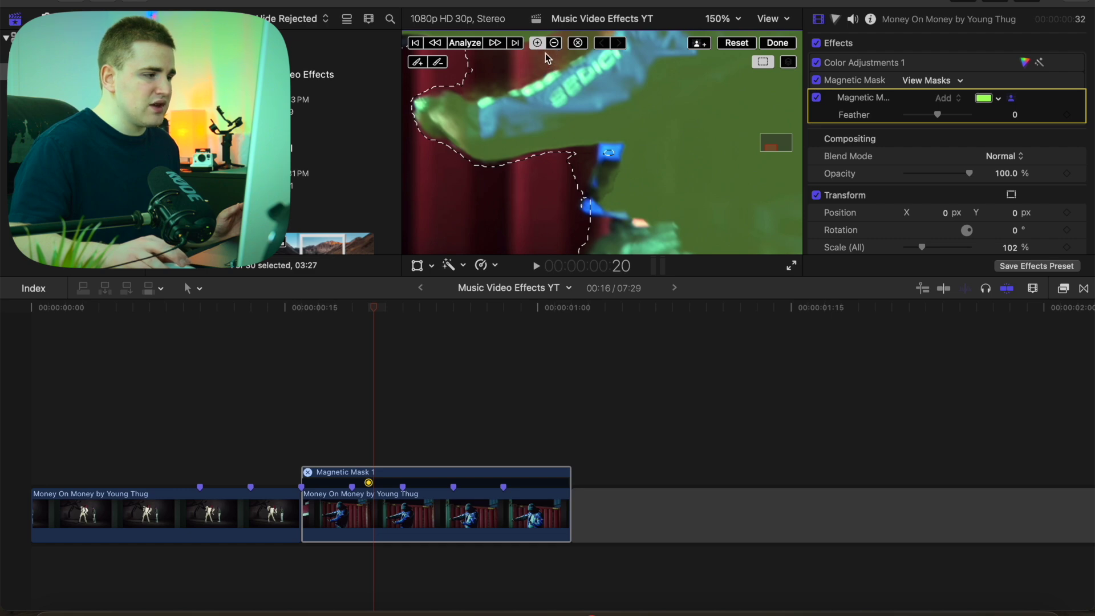
# Add the performer's arm to the mask and exclude the curtain beside and below it.
pyautogui.click(621, 162)
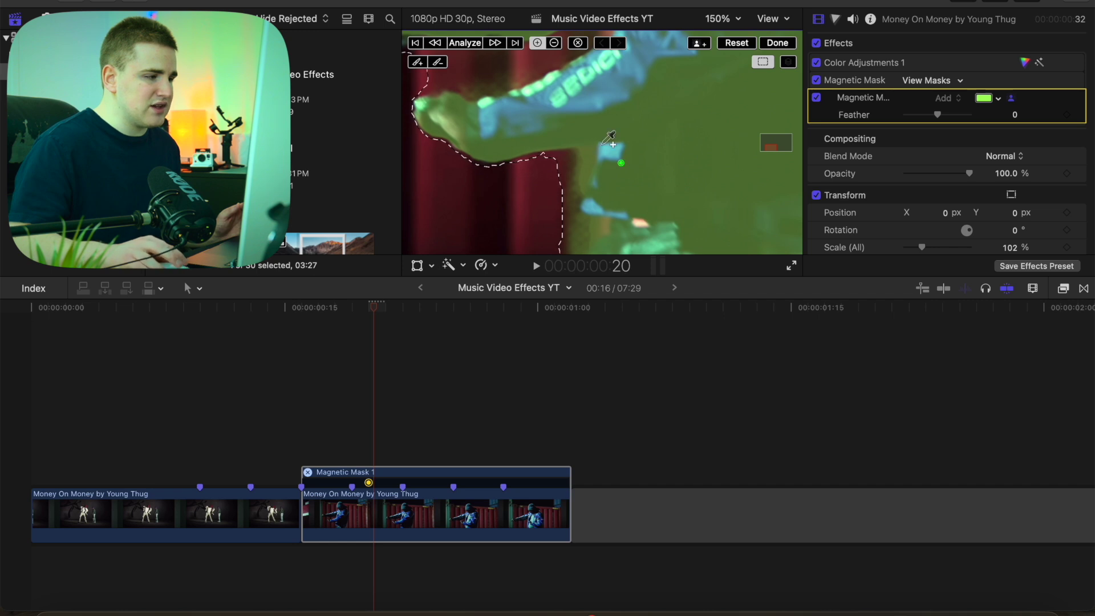
pyautogui.click(554, 42)
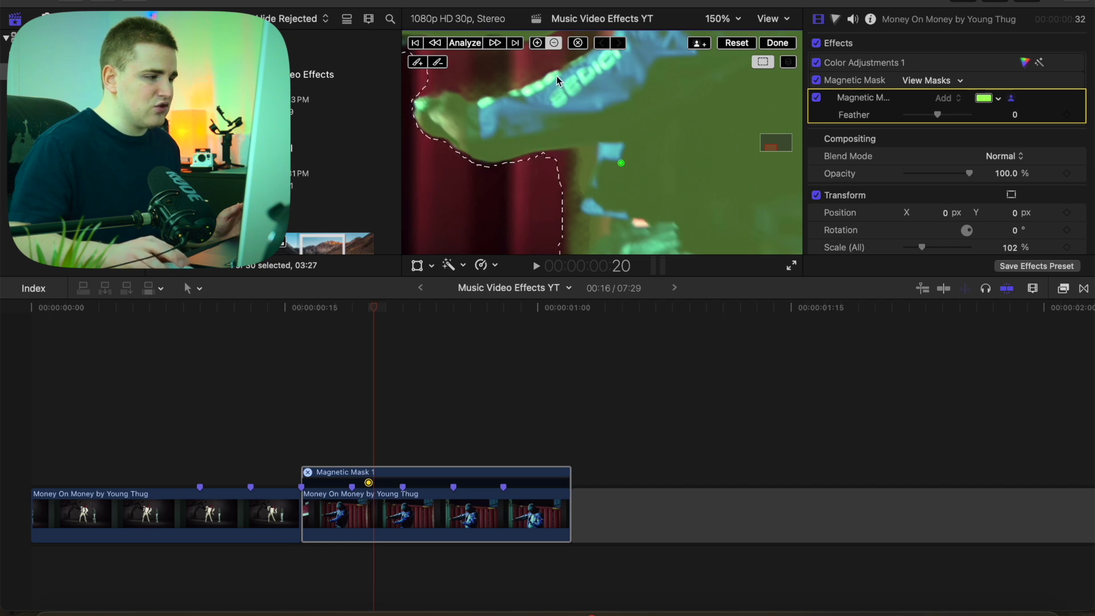
pyautogui.click(560, 154)
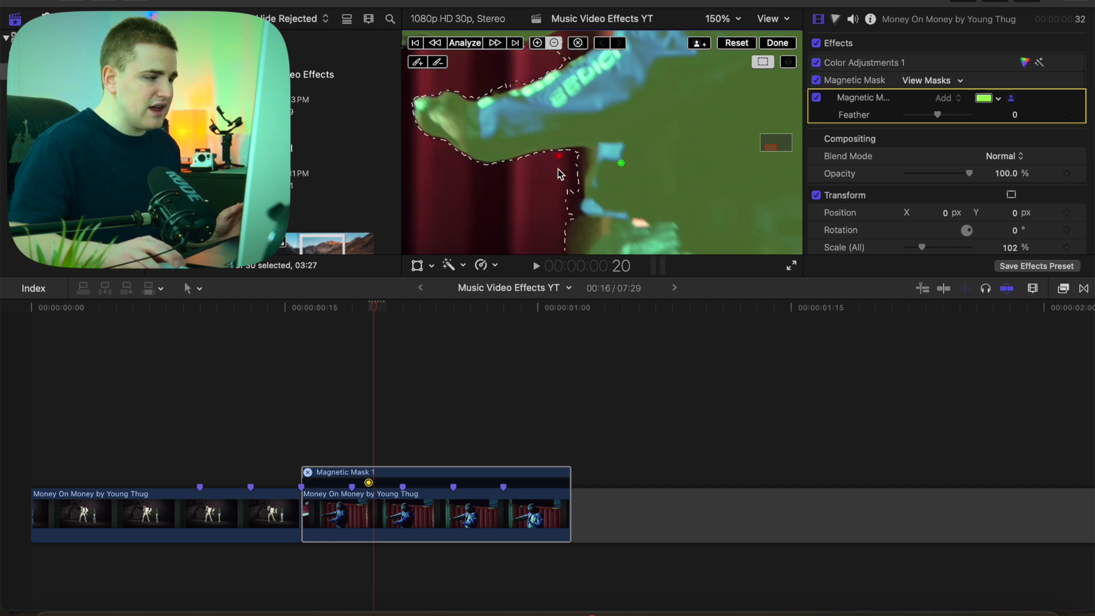
pyautogui.click(563, 228)
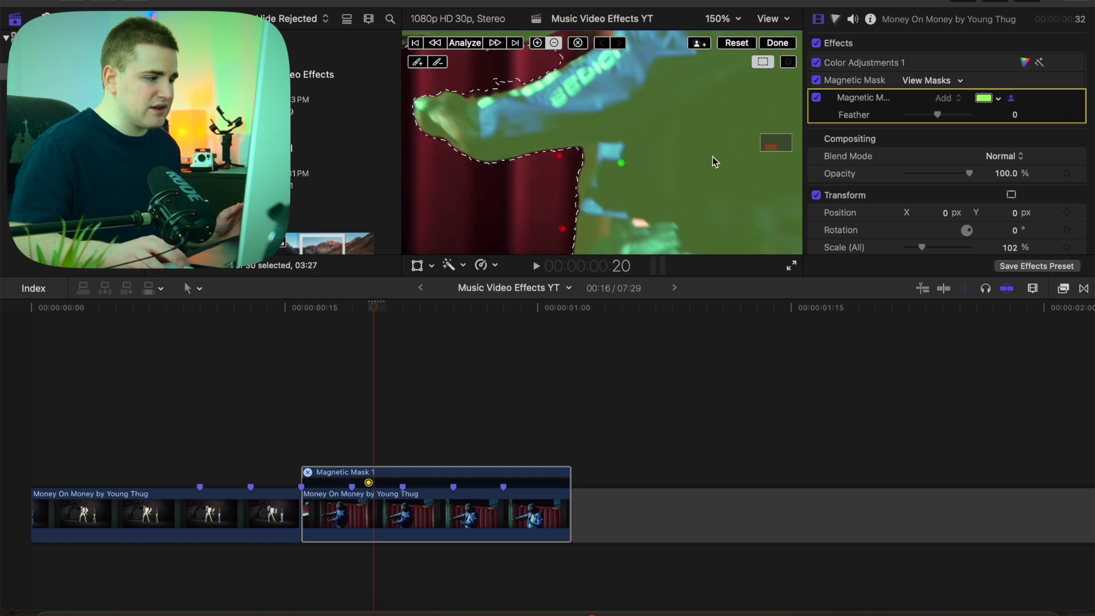
pyautogui.moveTo(775, 146); pyautogui.dragTo(770, 156)
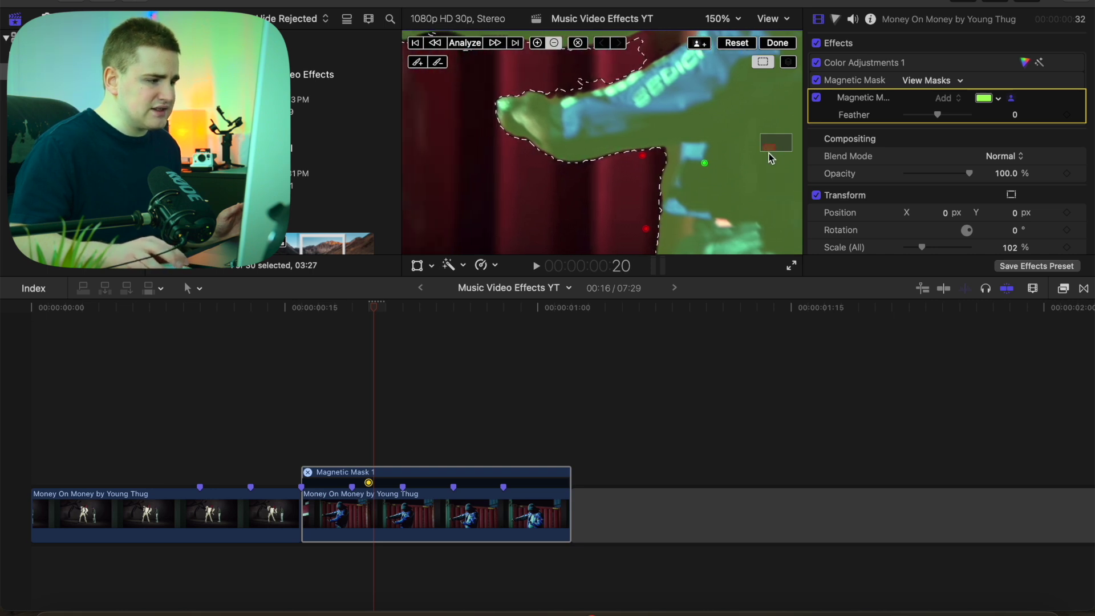
pyautogui.click(673, 228)
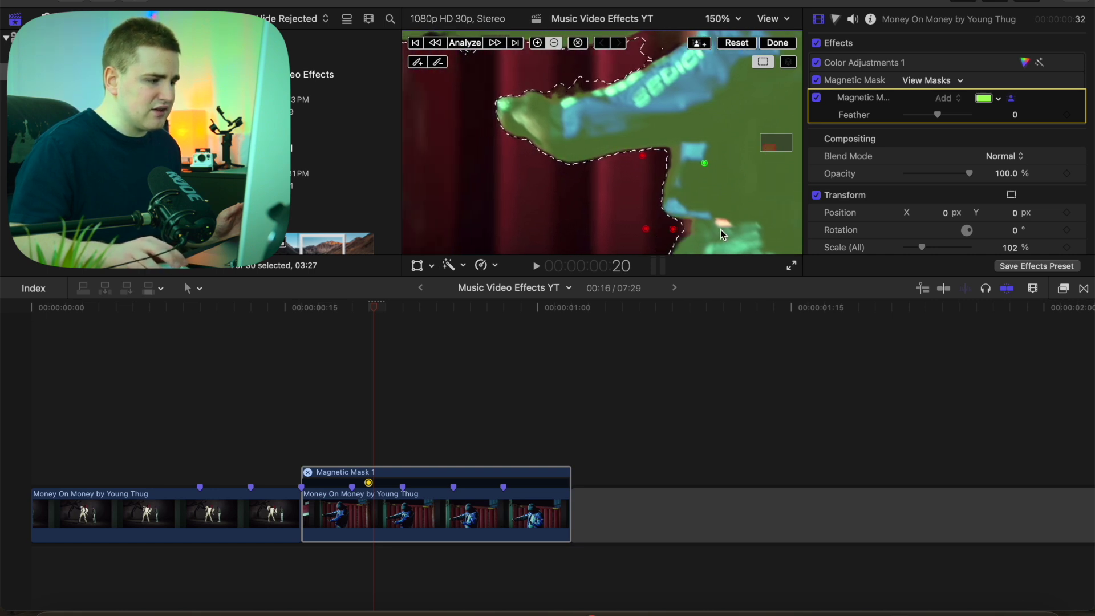
pyautogui.click(685, 226)
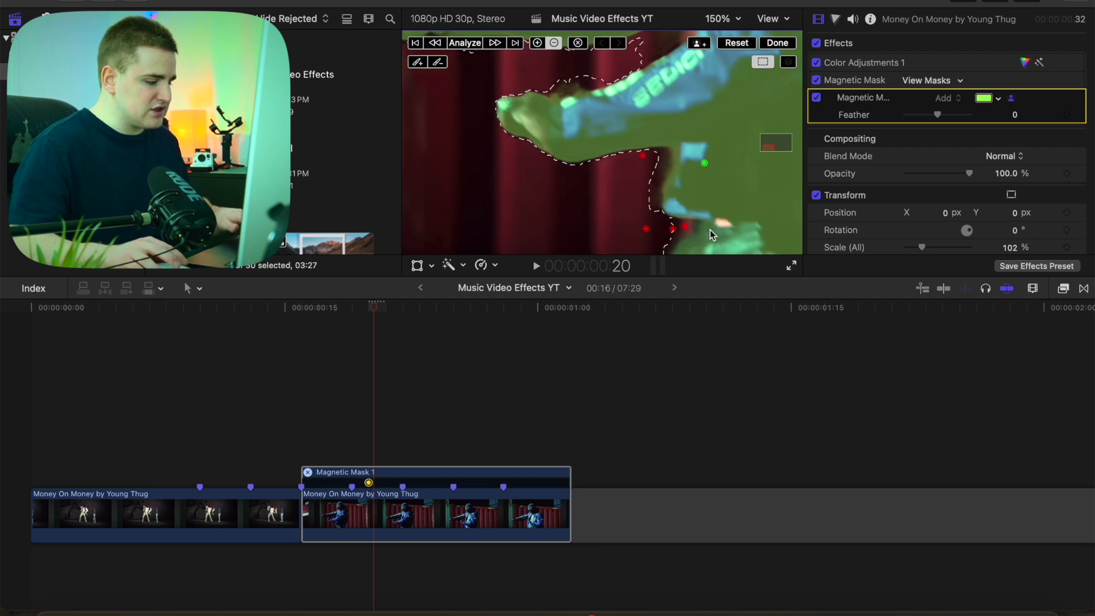
pyautogui.press('super+z')
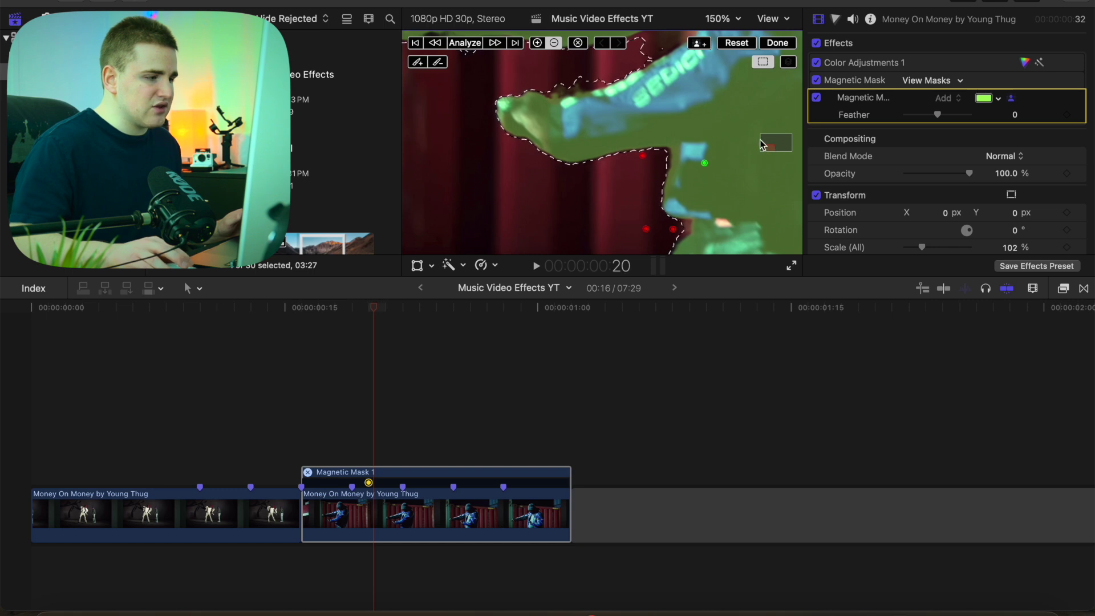
# Refine the mask near the hand and between the arms, adding the dancer's arm back in.
pyautogui.click(701, 222)
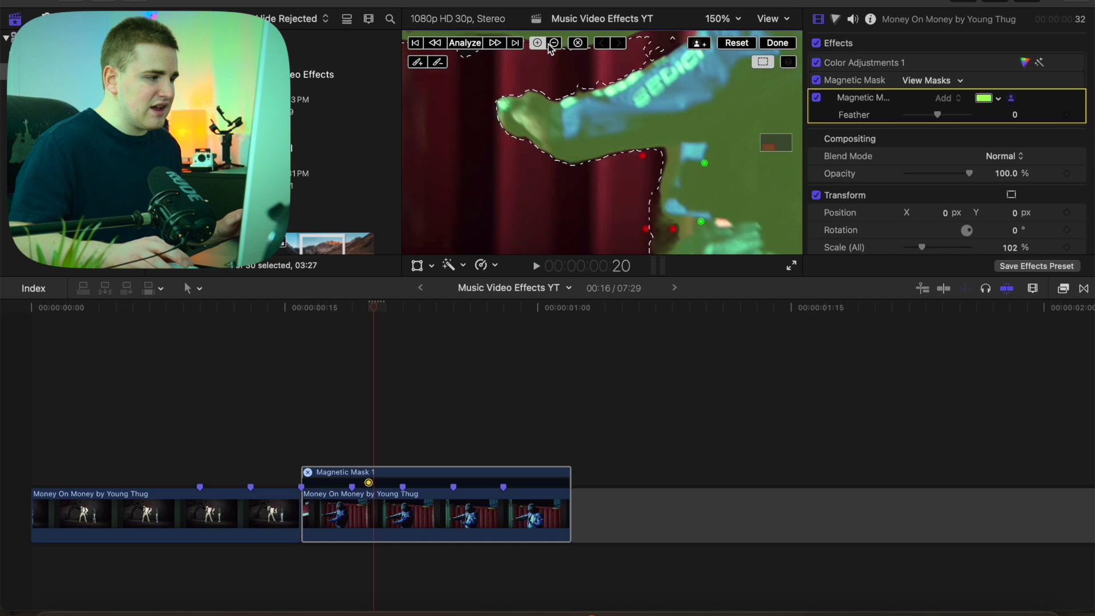
pyautogui.click(661, 221)
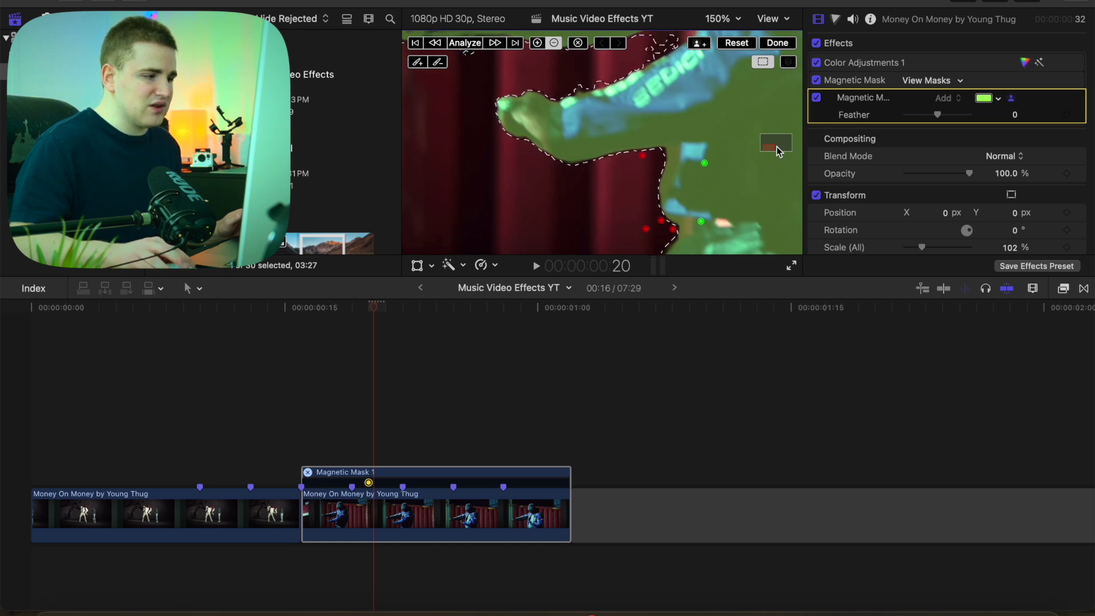
pyautogui.moveTo(779, 151); pyautogui.dragTo(772, 145)
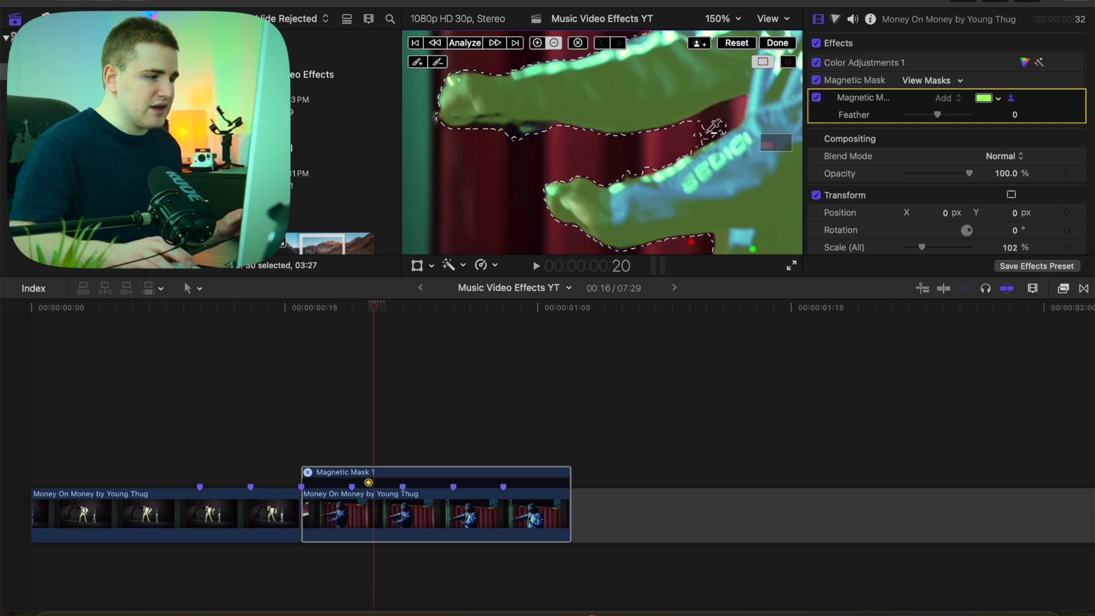
pyautogui.keyDown('alt'); pyautogui.click(703, 131); pyautogui.keyUp('alt')
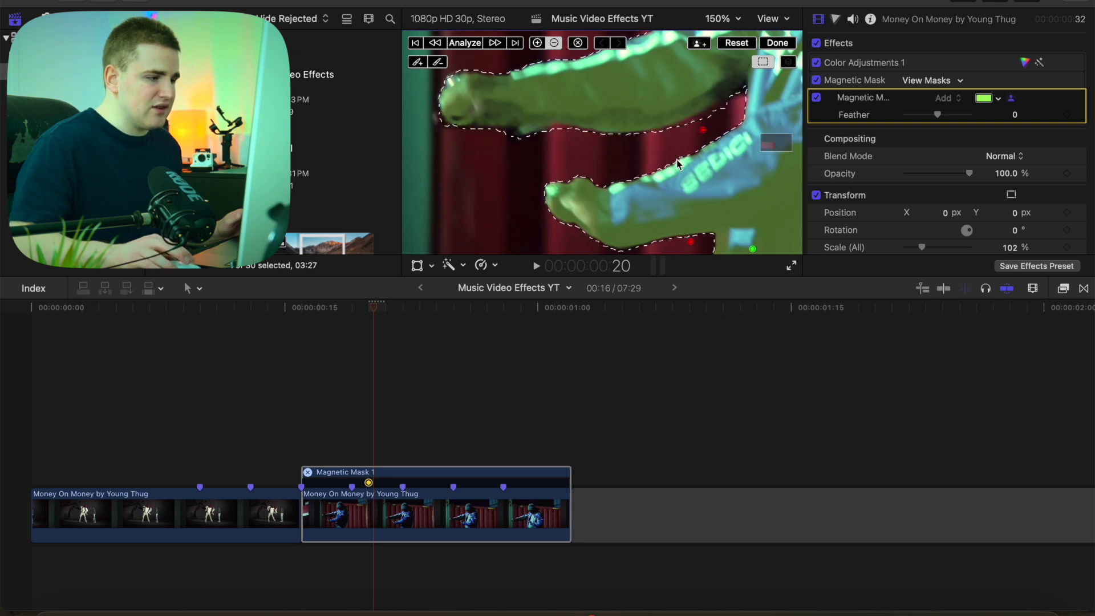
pyautogui.moveTo(776, 143); pyautogui.dragTo(777, 143)
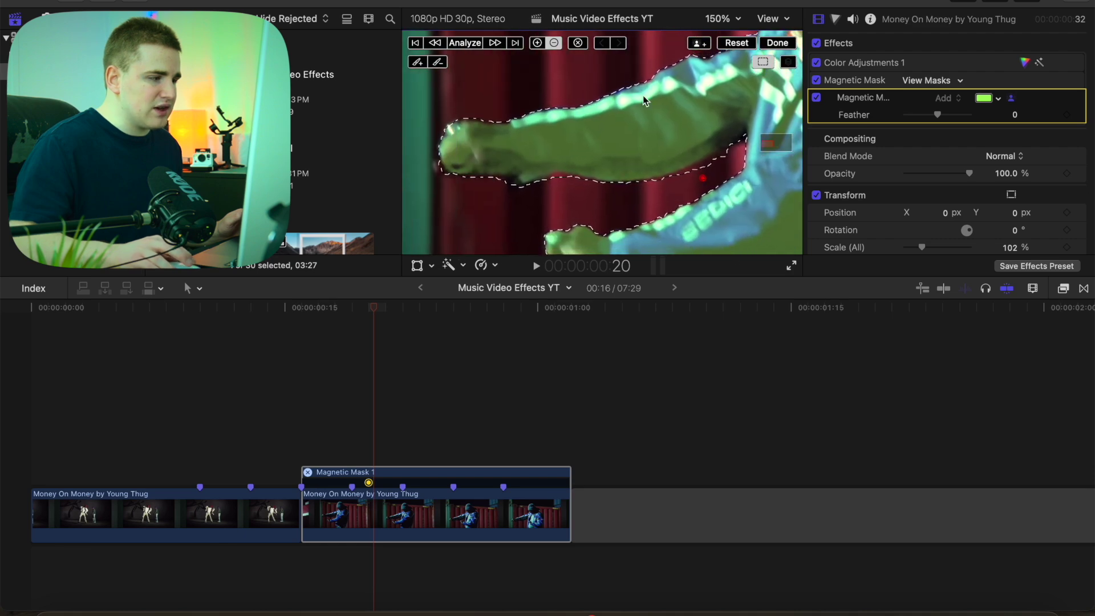
pyautogui.click(536, 44)
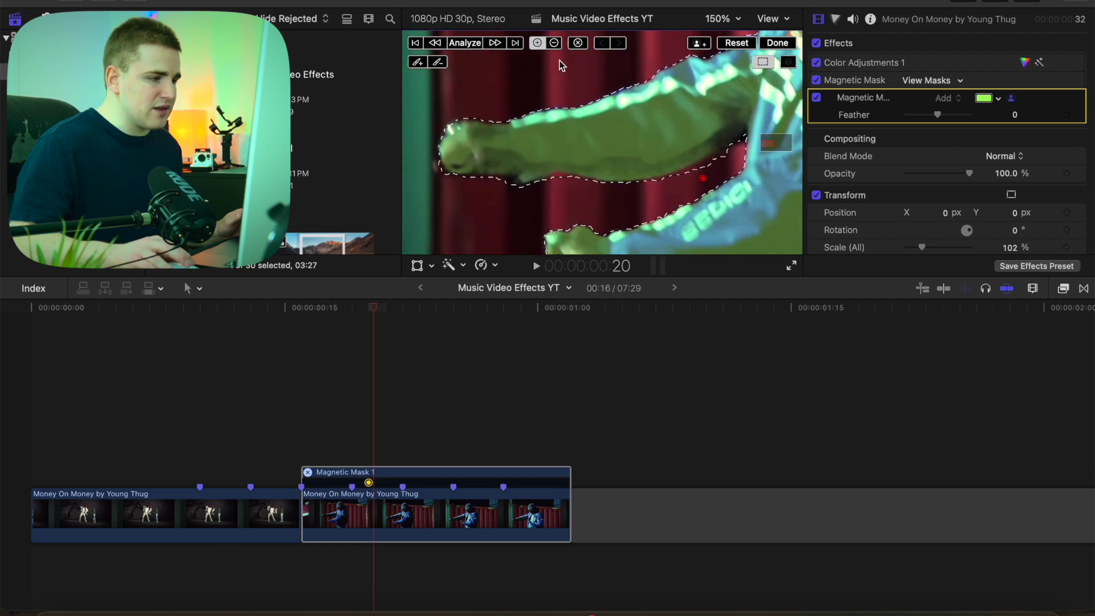
pyautogui.click(715, 127)
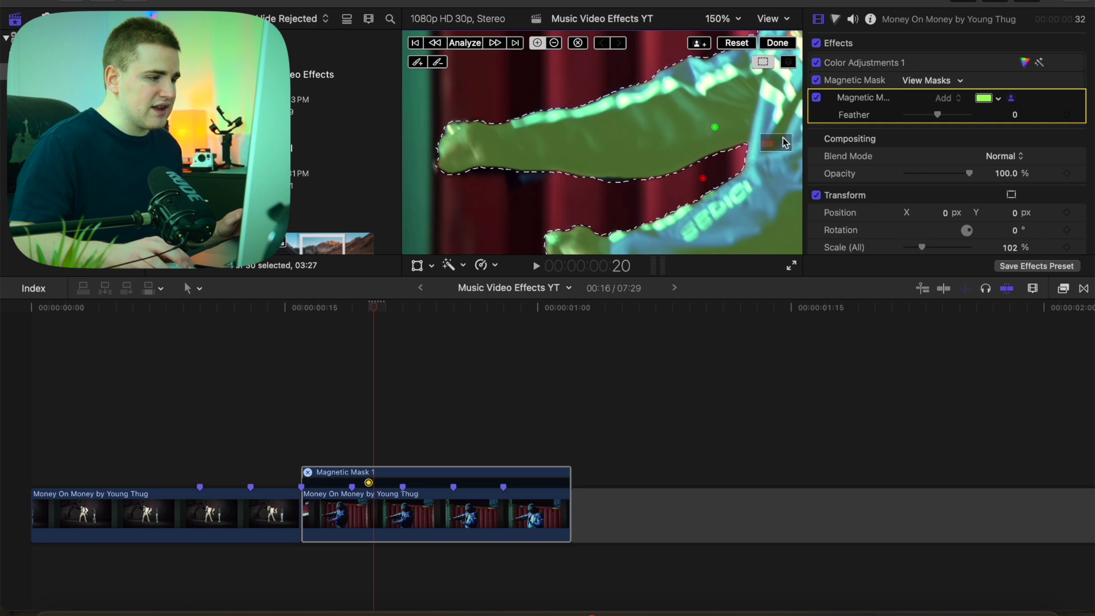
pyautogui.moveTo(785, 142); pyautogui.dragTo(781, 140)
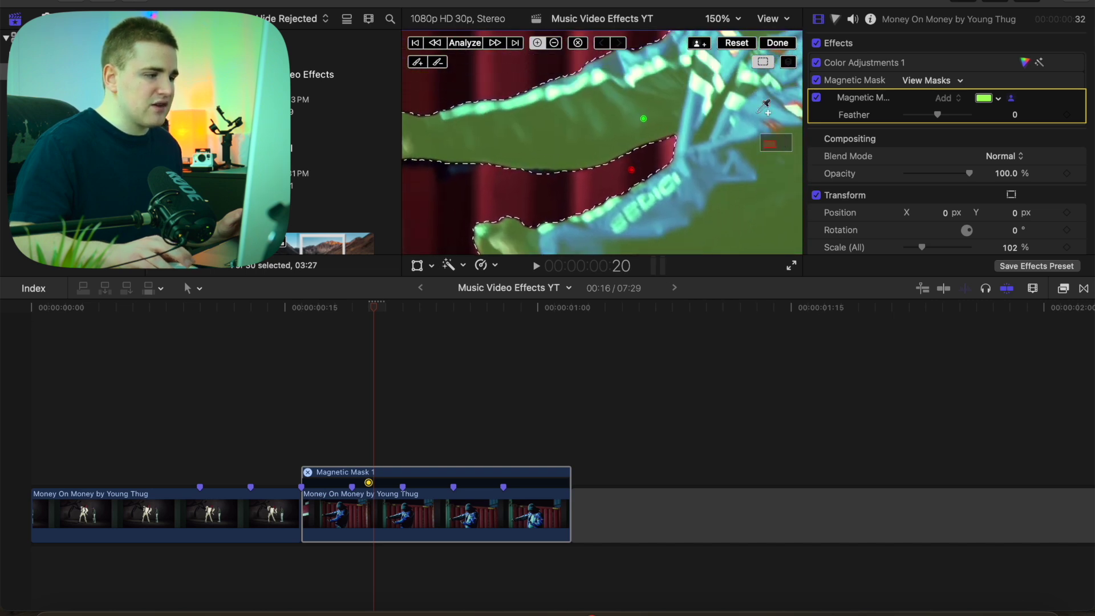
# Fit the viewer, analyze the Magnetic Mask across the whole clip, and finish with Done.
pyautogui.click(720, 19)
pyautogui.click(723, 39)
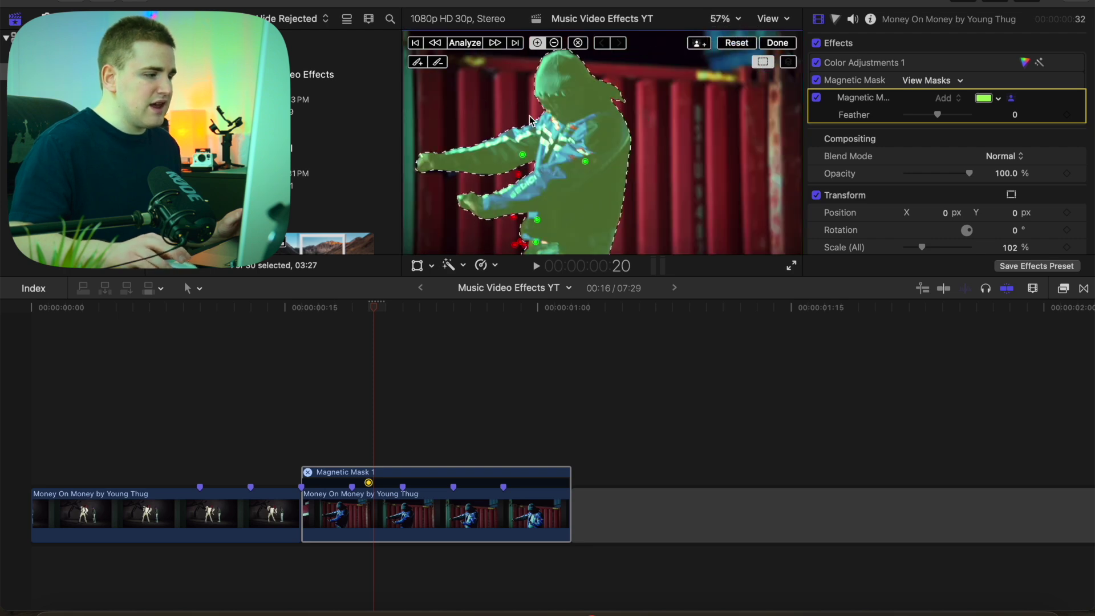
pyautogui.click(465, 46)
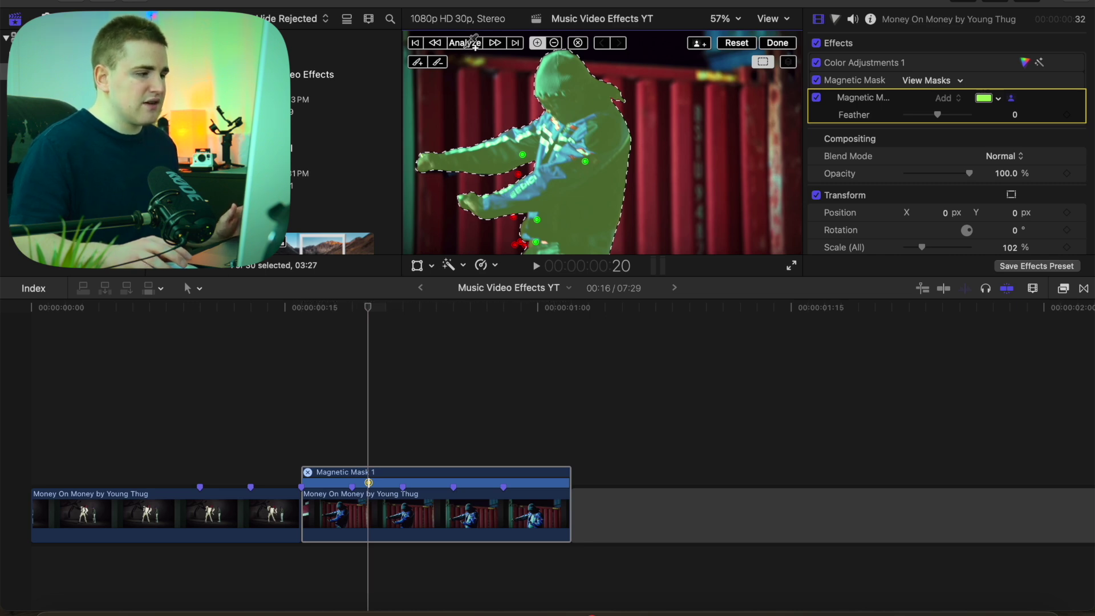
pyautogui.click(777, 43)
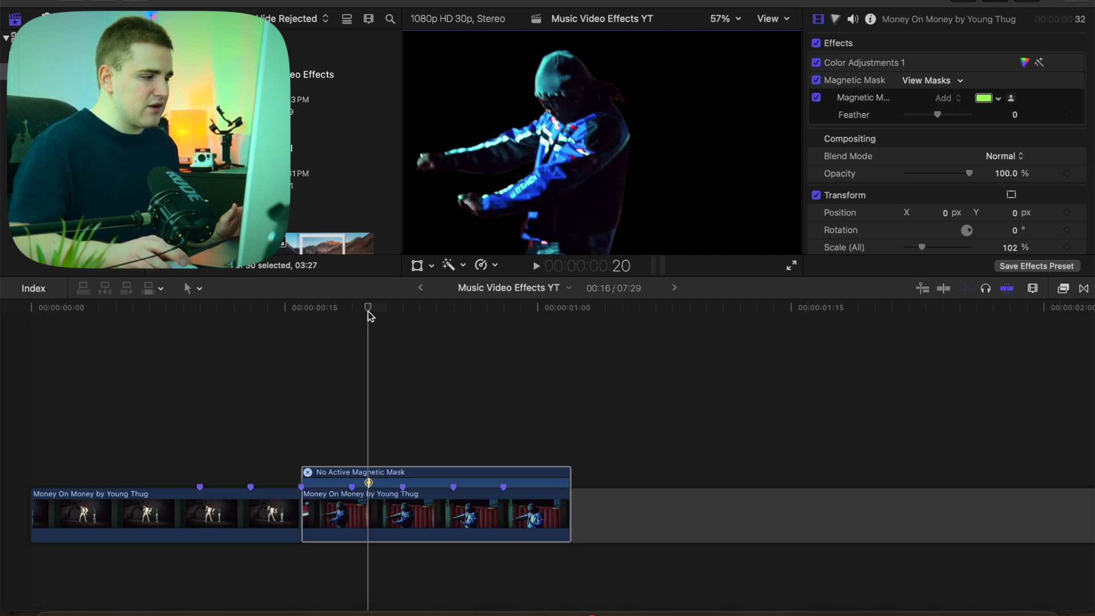
# Check the masked result, hide the Magnetic Mask Editor, and return to the timeline start.
pyautogui.moveTo(369, 312); pyautogui.dragTo(518, 336)
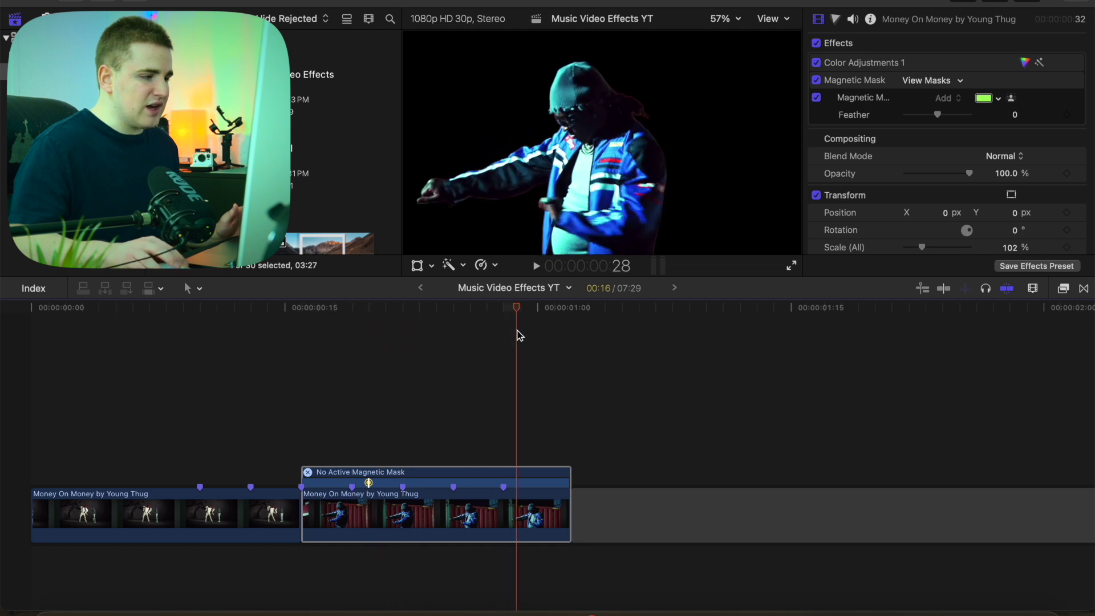
pyautogui.rightClick(515, 515)
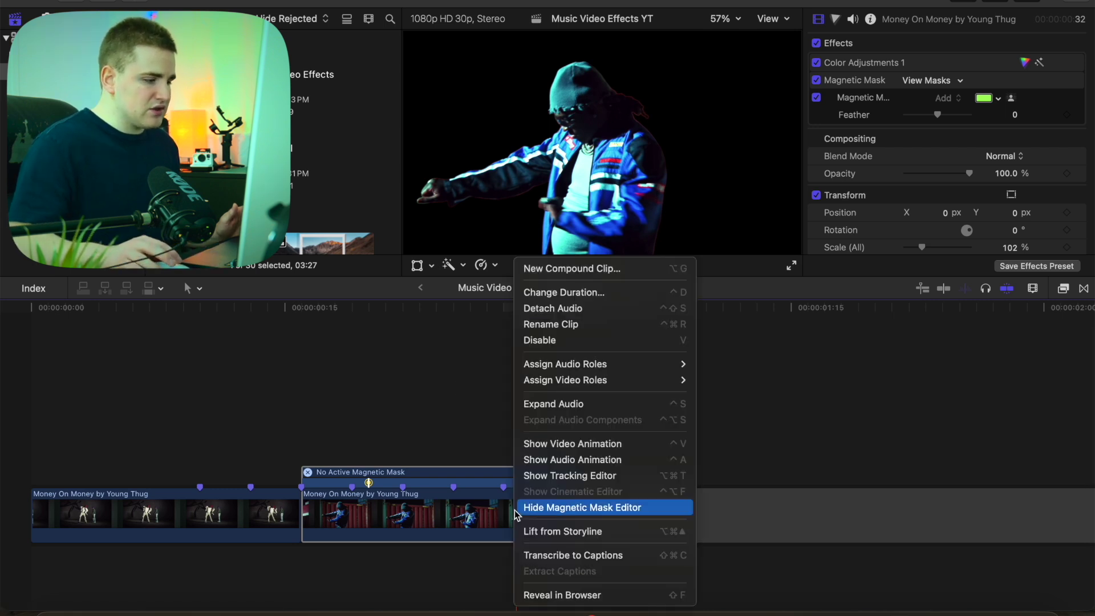
pyautogui.click(537, 507)
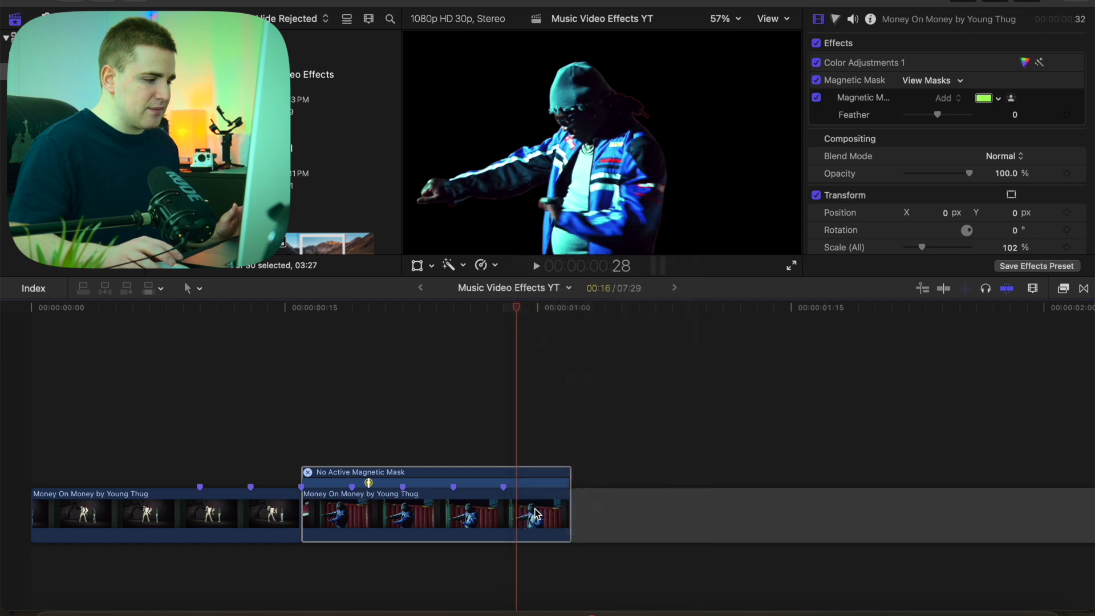
pyautogui.click(392, 465)
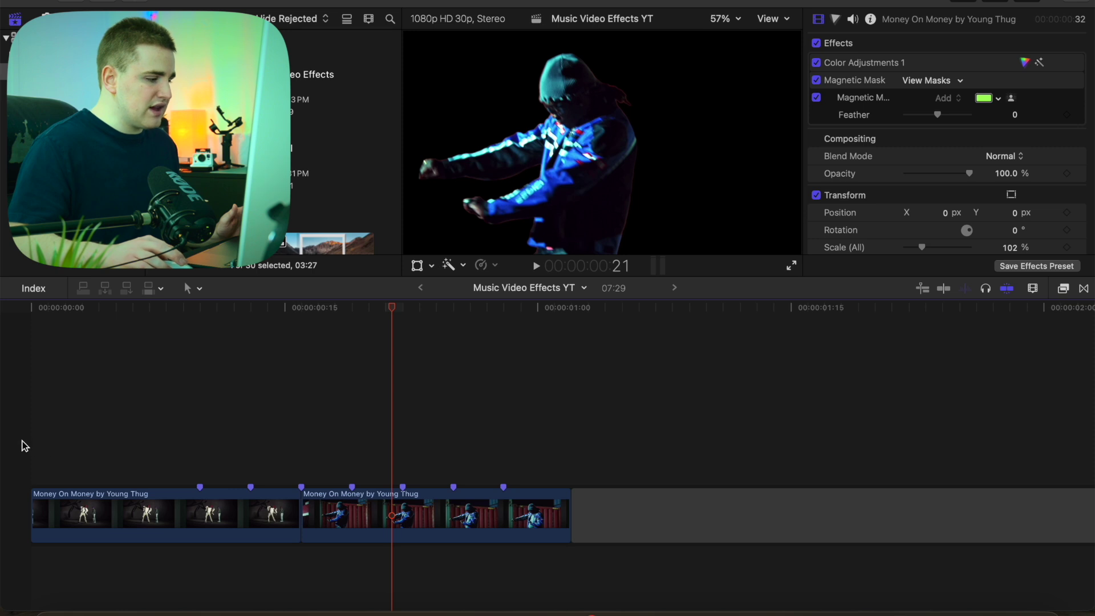
pyautogui.press('Home')
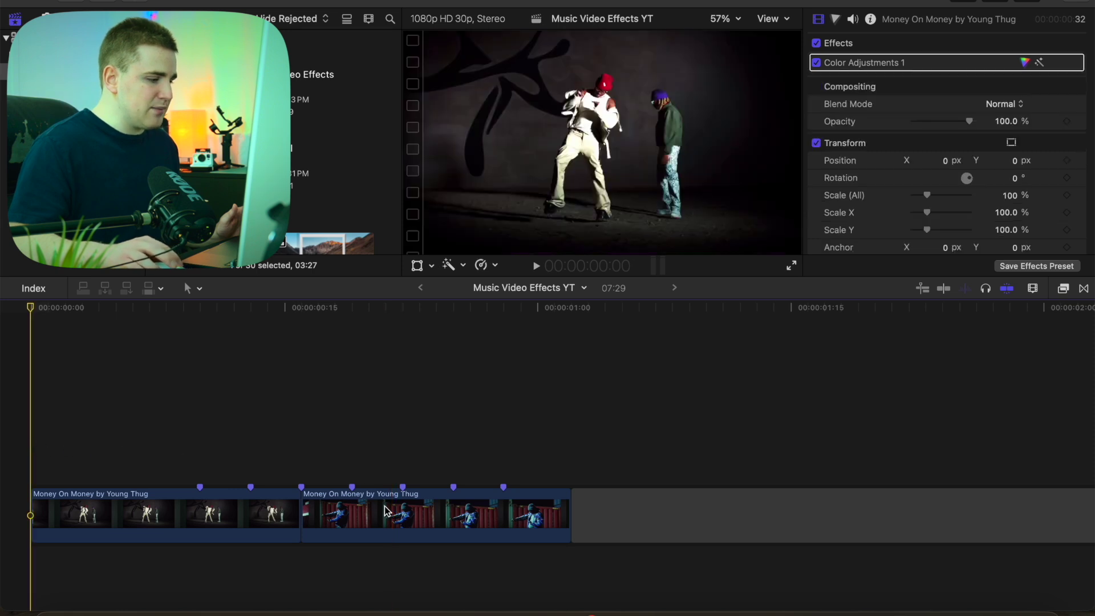
# Connect the masked clip above the first clip and blade it at the playhead.
pyautogui.moveTo(385, 510); pyautogui.dragTo(294, 435)
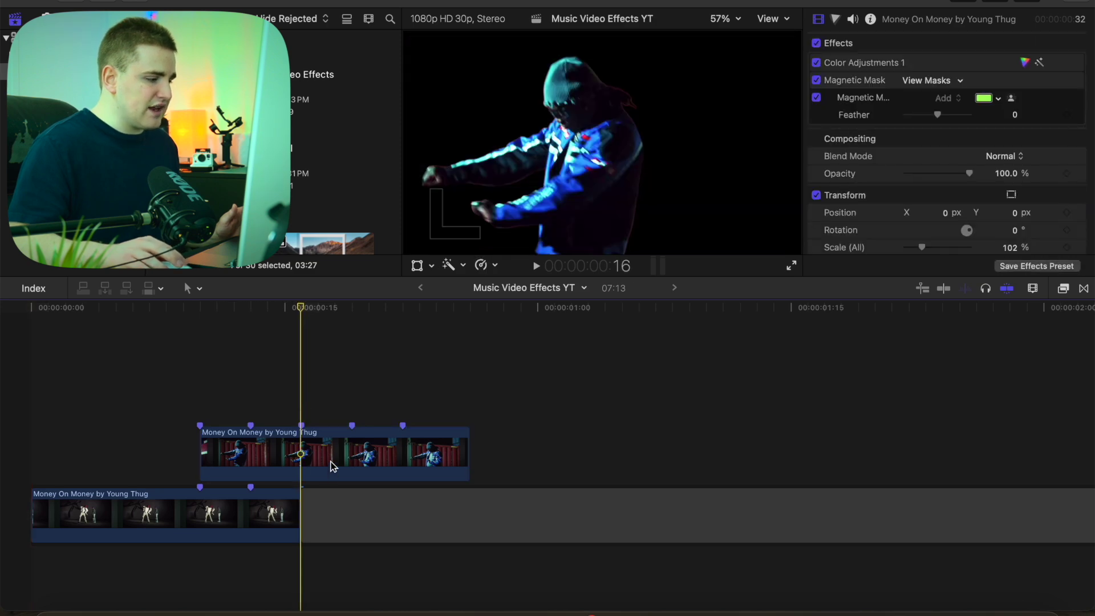
pyautogui.click(333, 467)
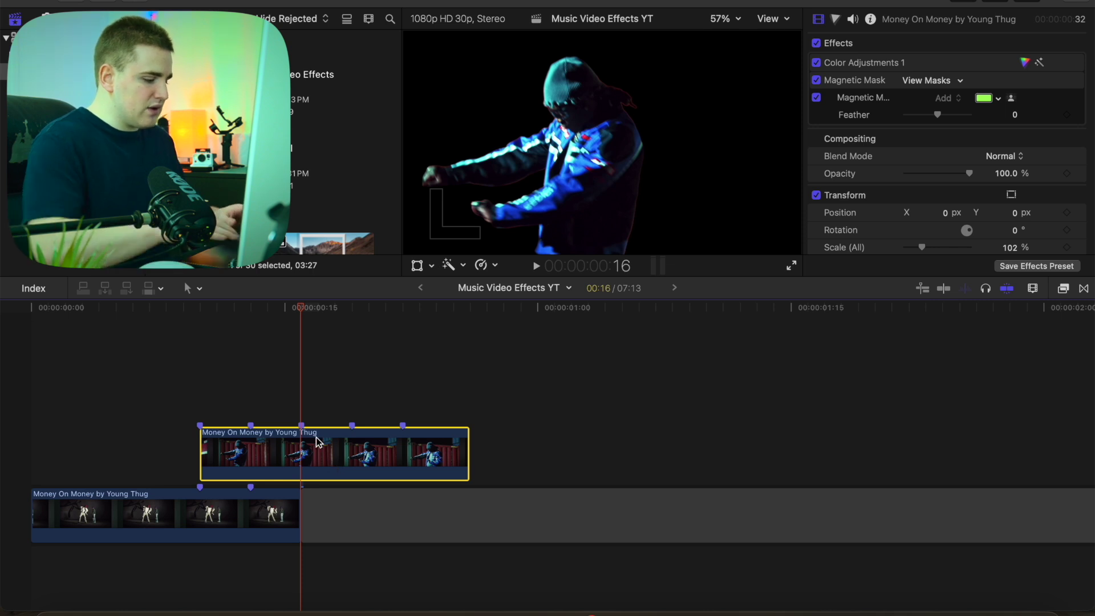
pyautogui.press('super+b')
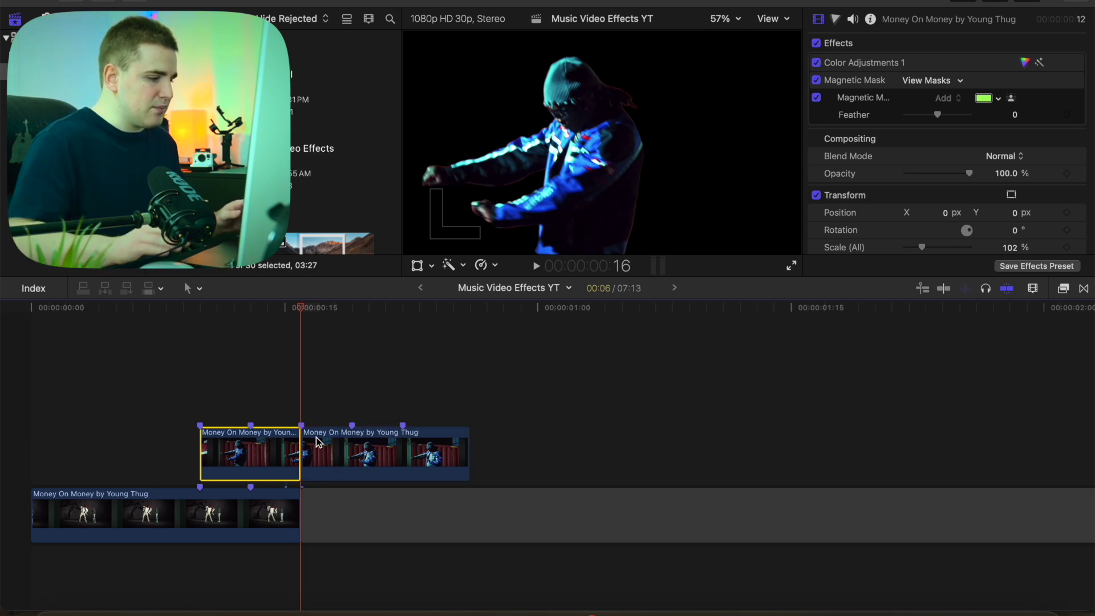
# Move the second half into the main storyline and delete its Magnetic Mask.
pyautogui.moveTo(347, 452); pyautogui.dragTo(359, 475)
pyautogui.click(351, 510)
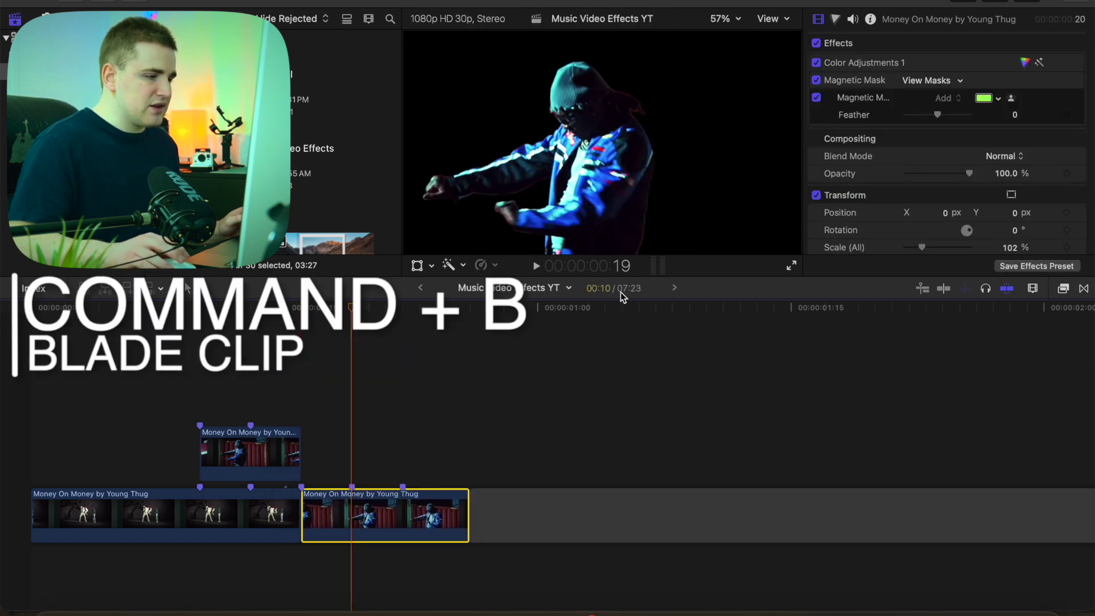
pyautogui.click(860, 83)
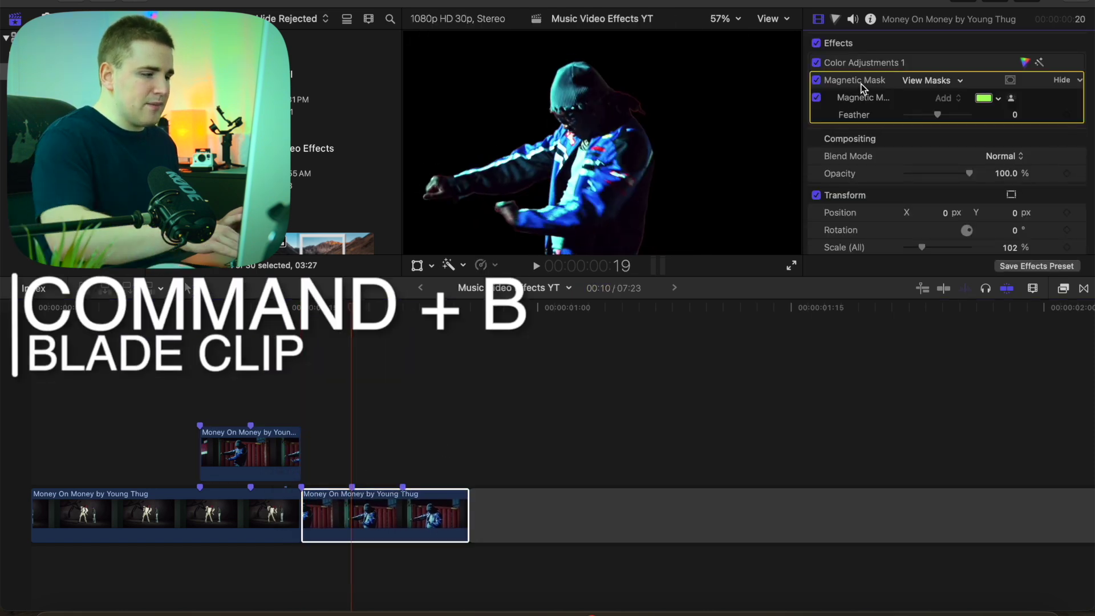
pyautogui.press('Delete')
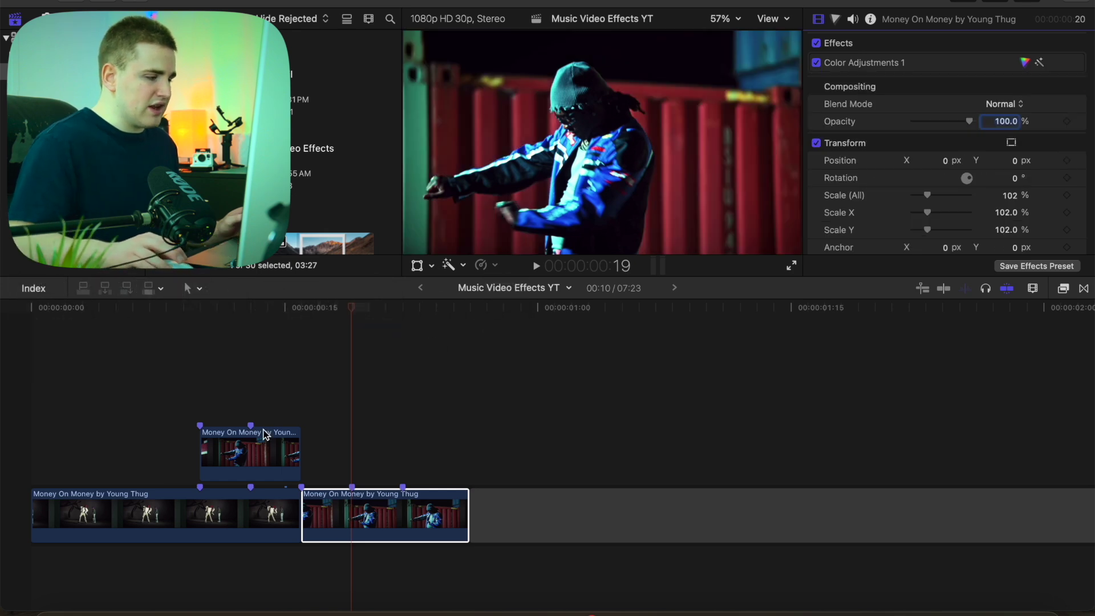
# Set the connected masked clip's Position X to 800 px and play back the clone effect.
pyautogui.click(201, 412)
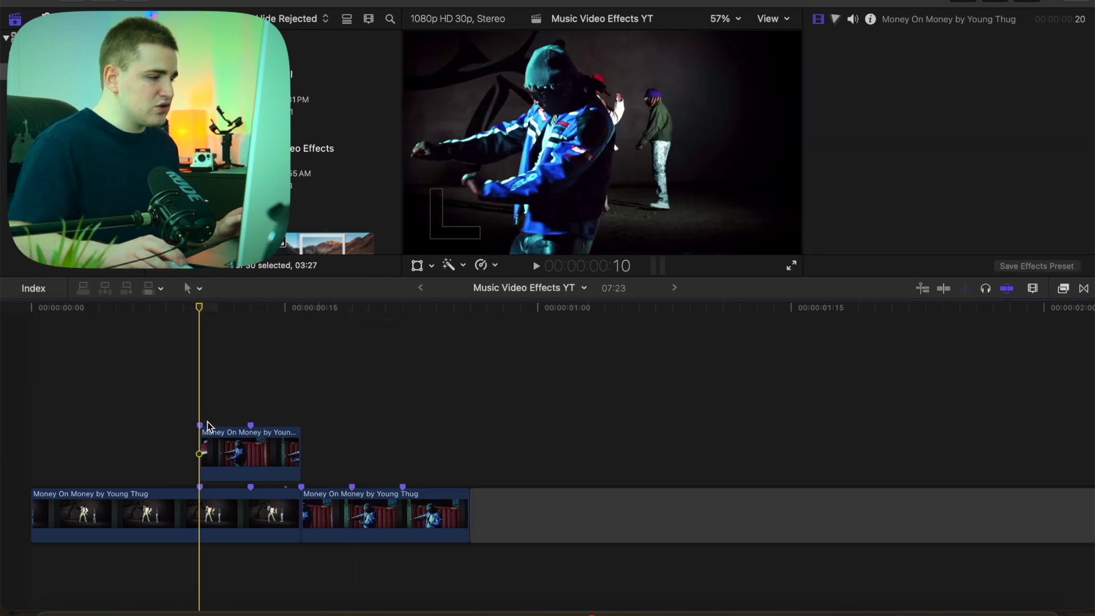
pyautogui.click(217, 434)
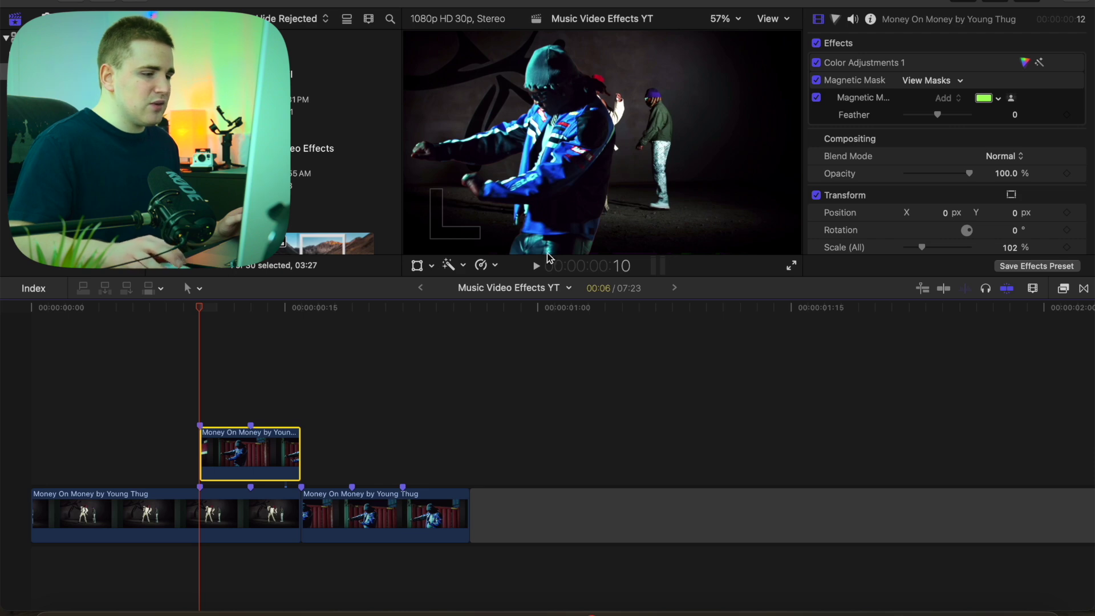
pyautogui.click(945, 213)
pyautogui.write('800')
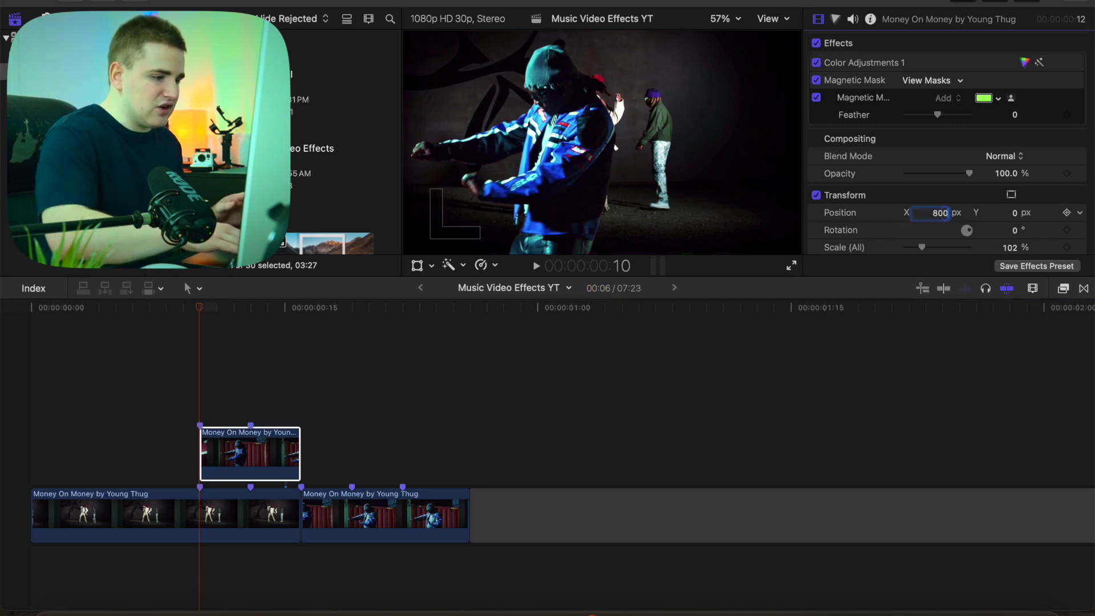
pyautogui.press('Return')
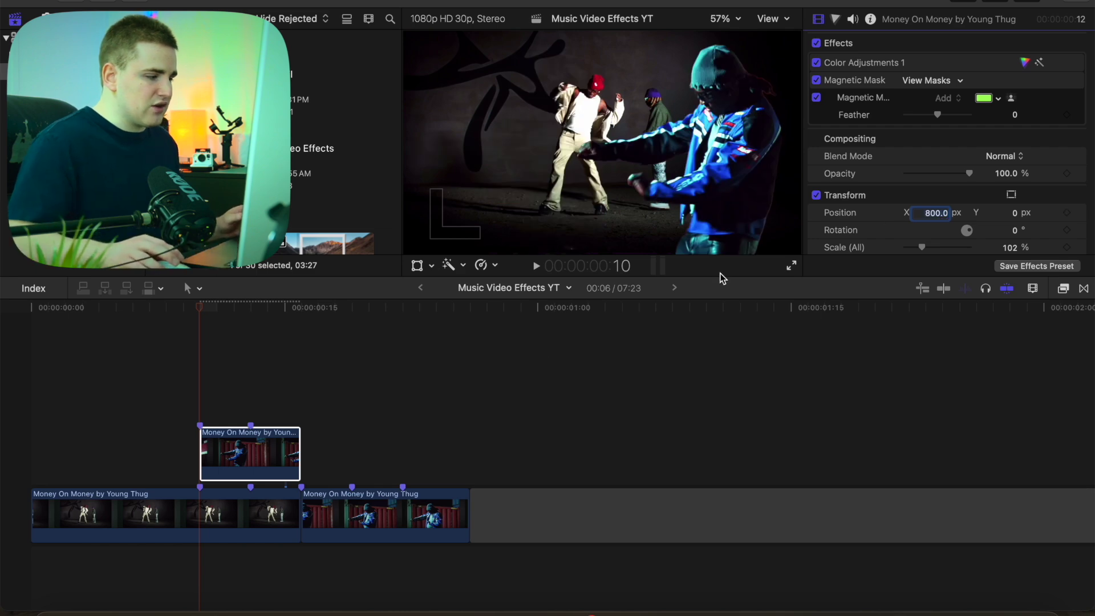
pyautogui.click(269, 446)
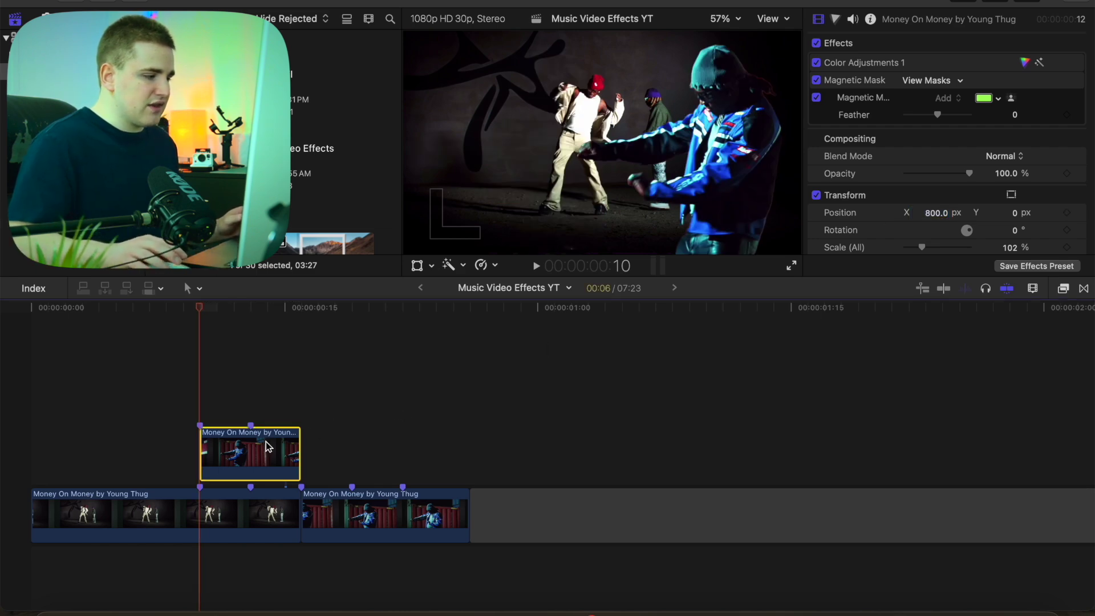
pyautogui.press('space')
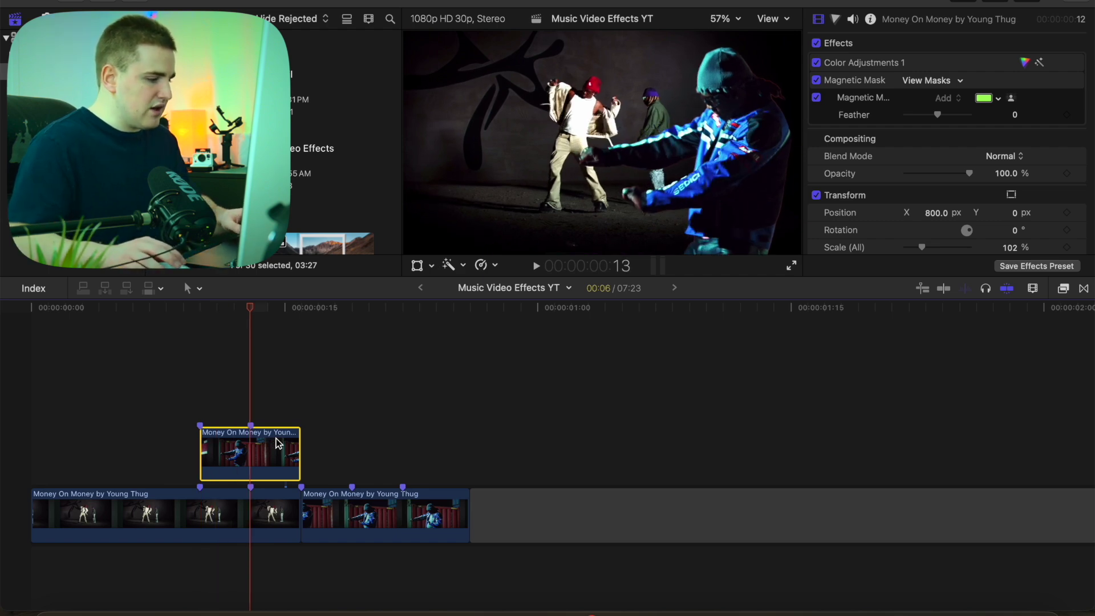
# Option-drag a copy of the masked clip to a higher layer, trim its start, and lengthen both upper clips.
pyautogui.moveTo(277, 445); pyautogui.dragTo(276, 391)
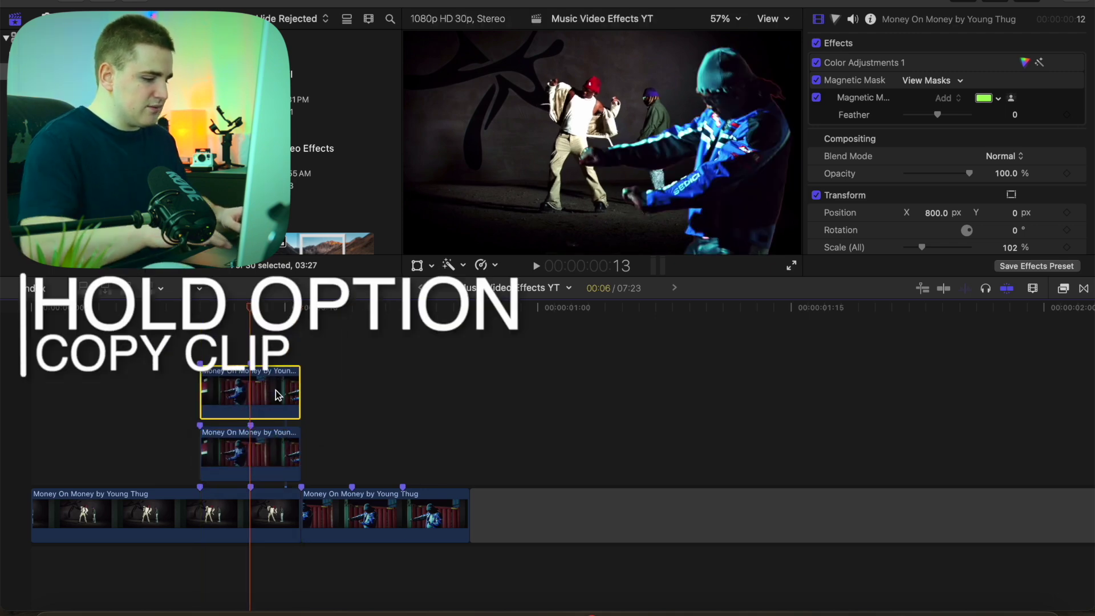
pyautogui.hotkey('alt', '[')
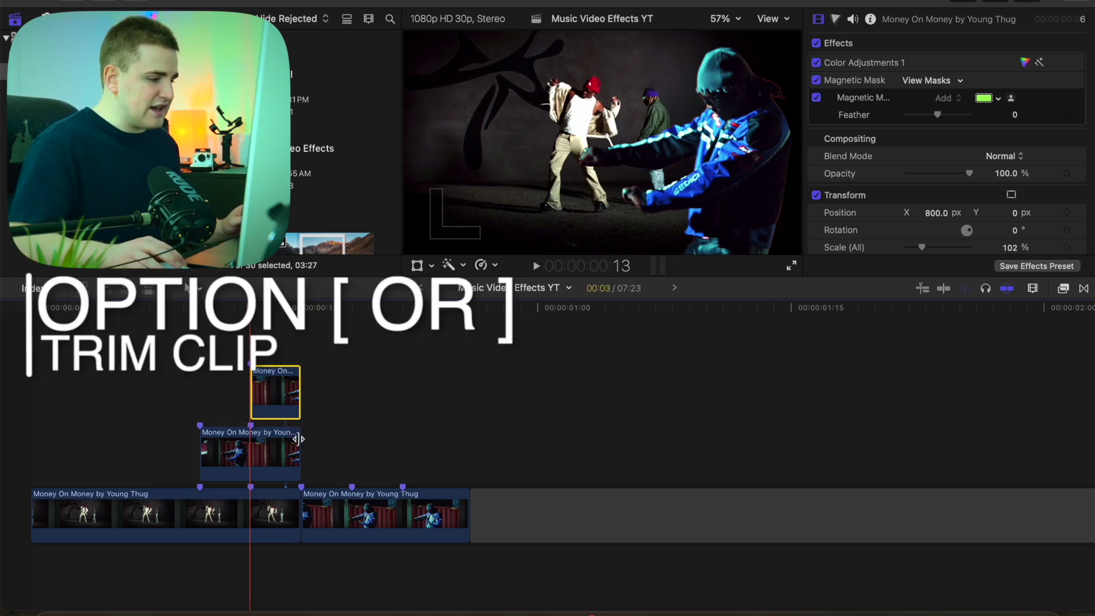
pyautogui.moveTo(297, 439); pyautogui.dragTo(350, 439)
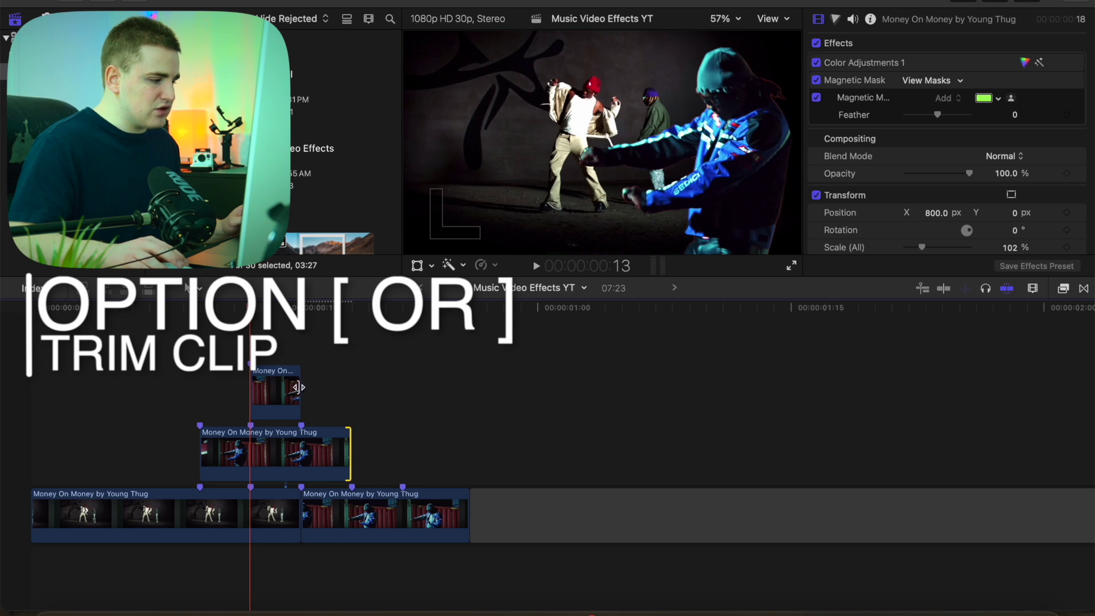
pyautogui.moveTo(298, 388); pyautogui.dragTo(400, 397)
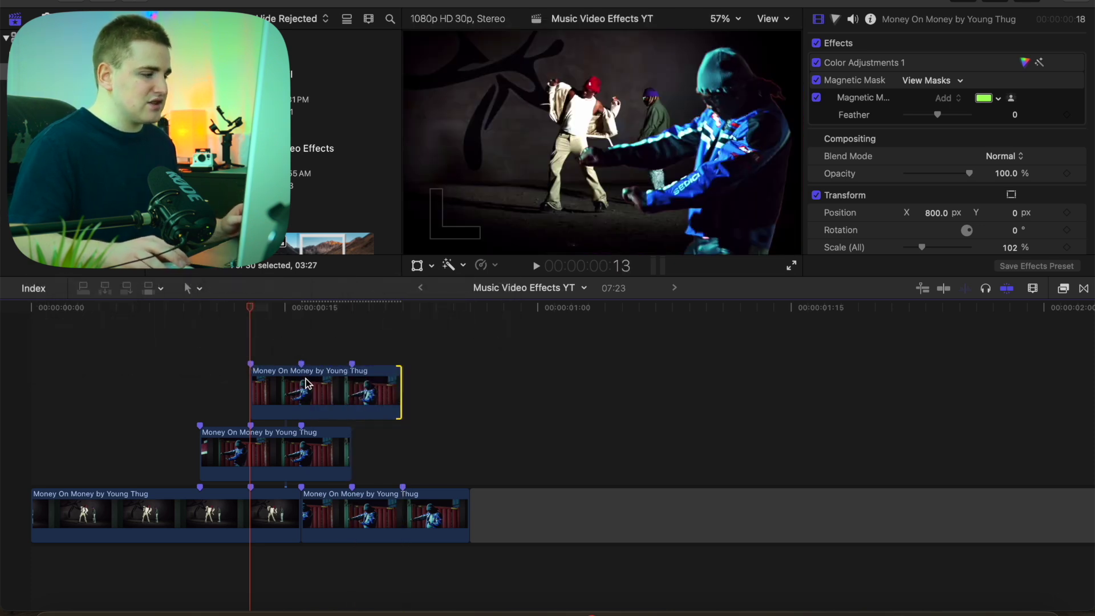
pyautogui.click(277, 374)
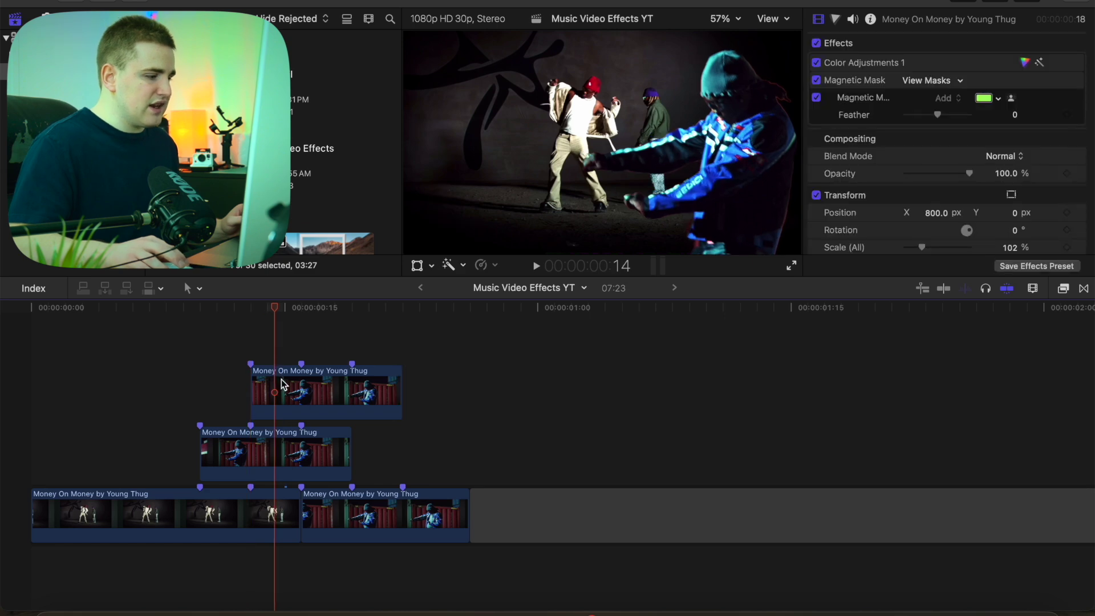
# Set the top masked clone's Position X to 400 px, creating a second dancer copy.
pyautogui.click(283, 384)
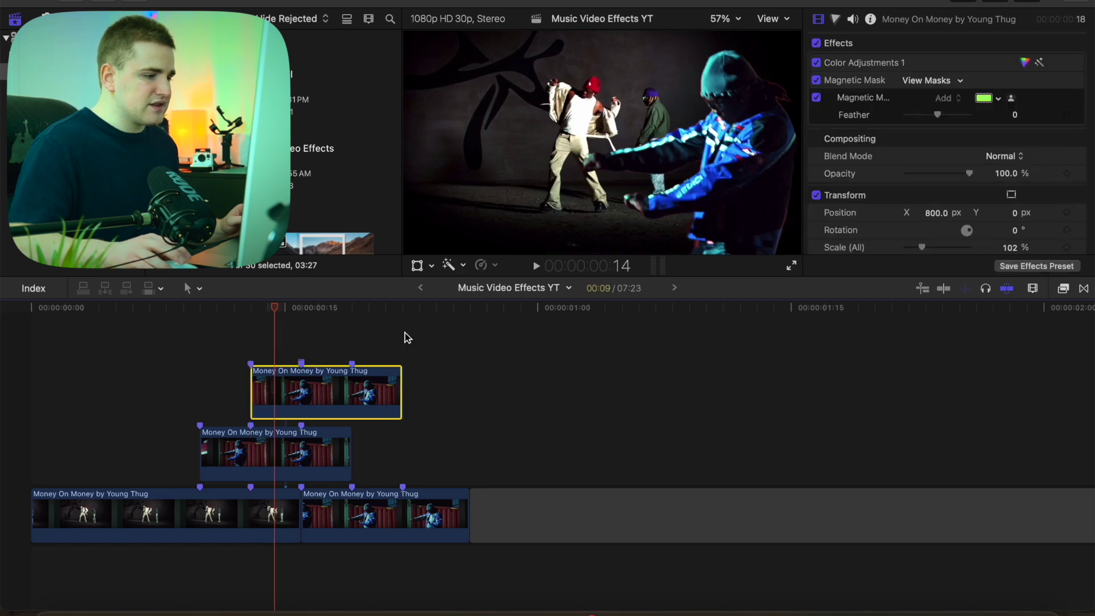
pyautogui.click(930, 214)
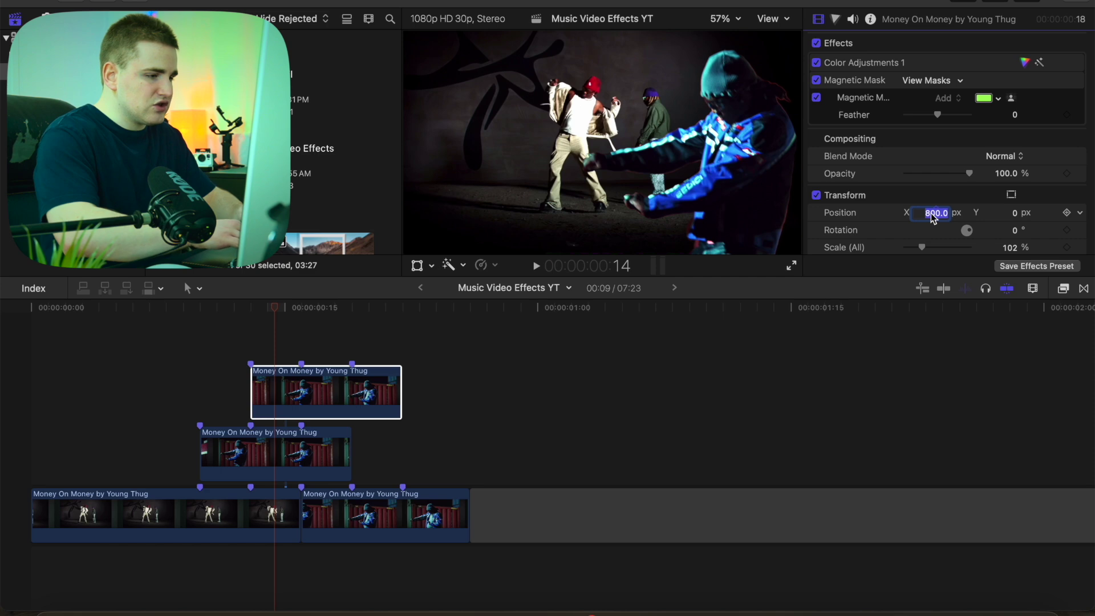
pyautogui.write('400')
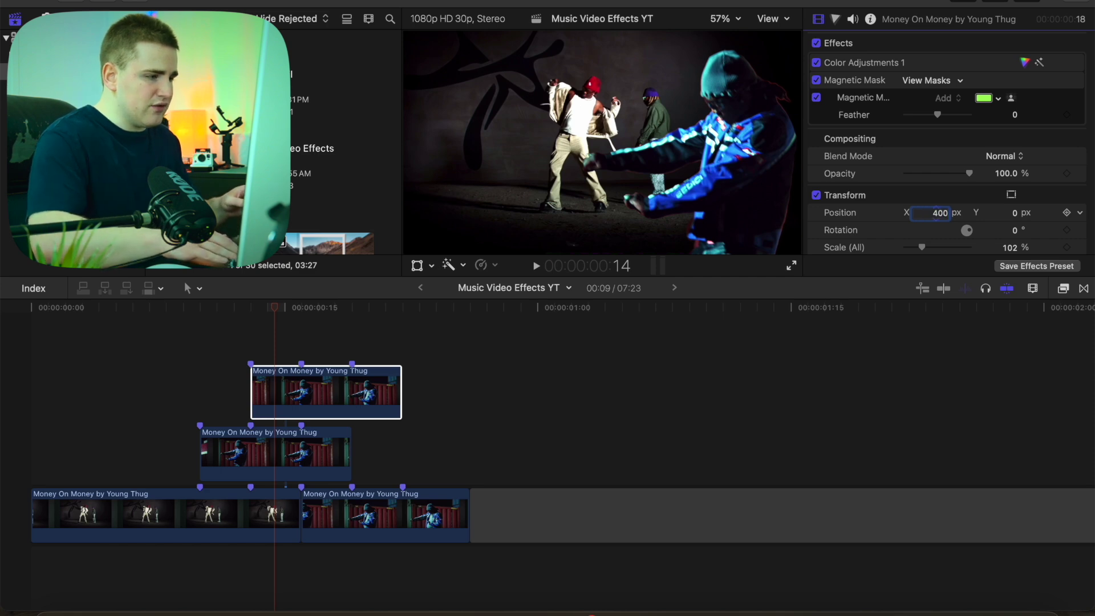
pyautogui.press('Return')
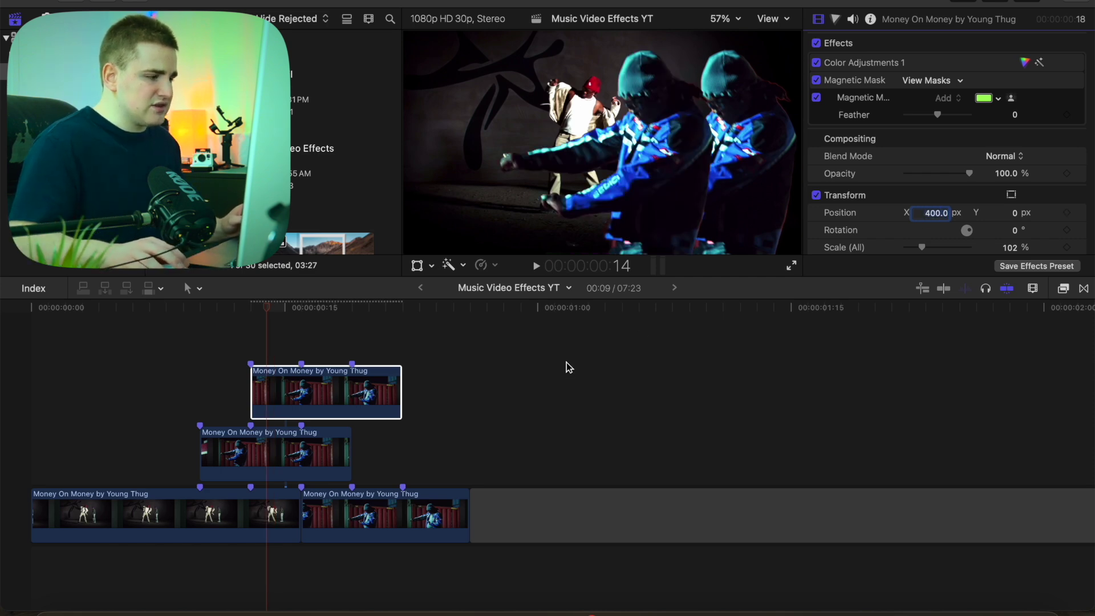
pyautogui.click(199, 393)
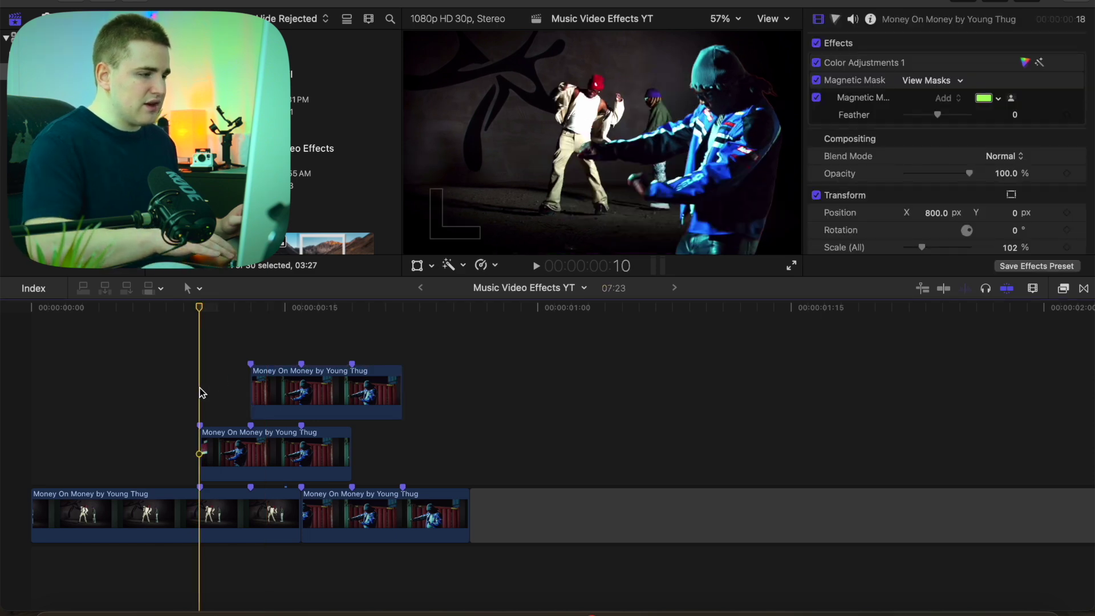
pyautogui.press('Left')
pyautogui.press('Right')
pyautogui.press('Right')
pyautogui.press('Right')
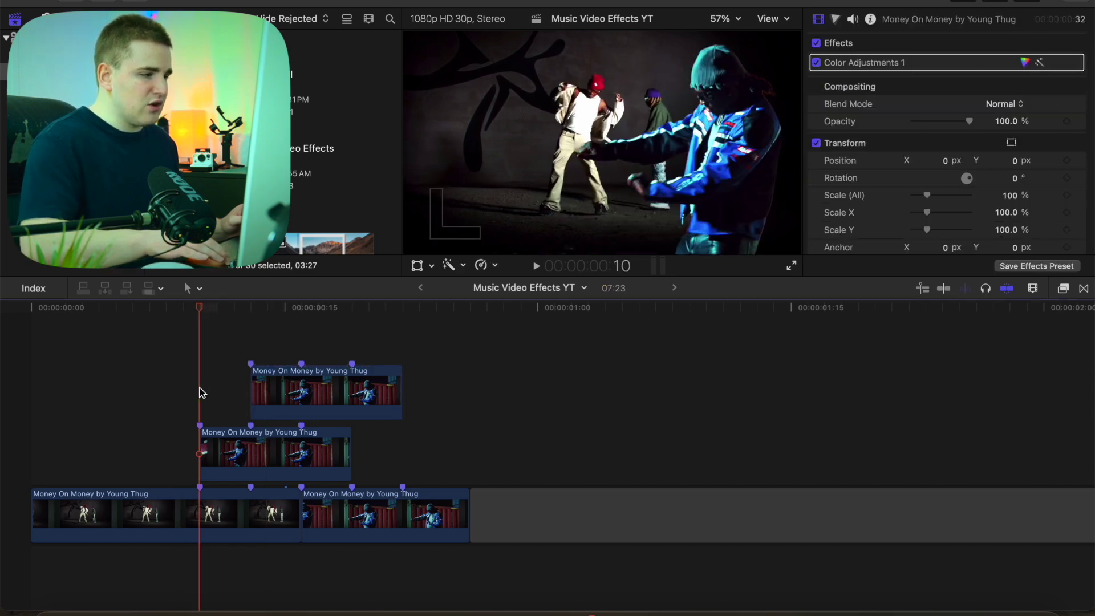
pyautogui.press('Right')
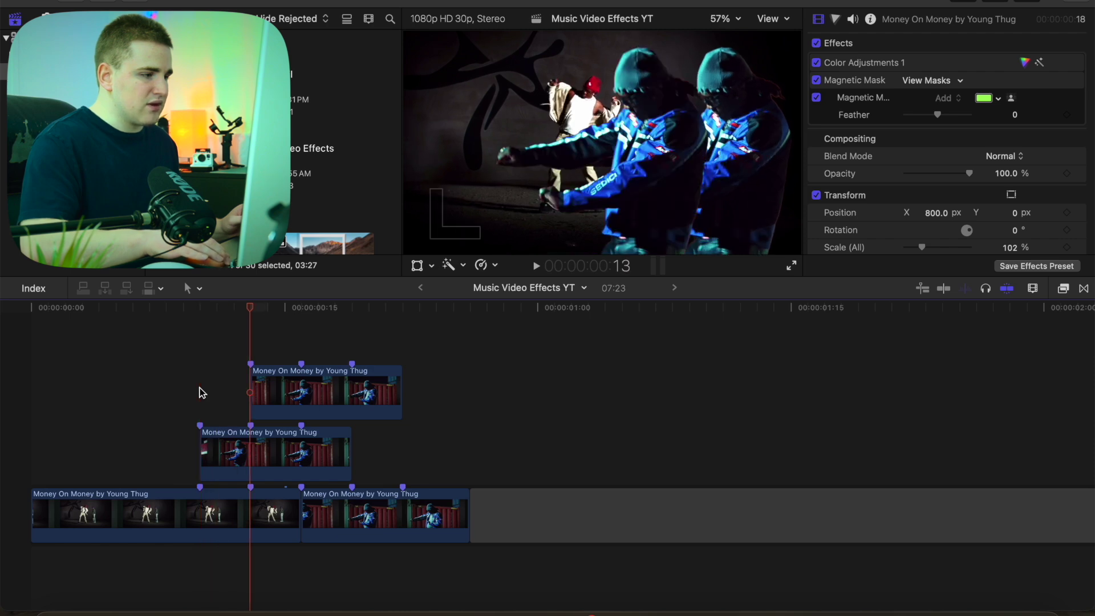
pyautogui.press('Right')
pyautogui.press('Right')
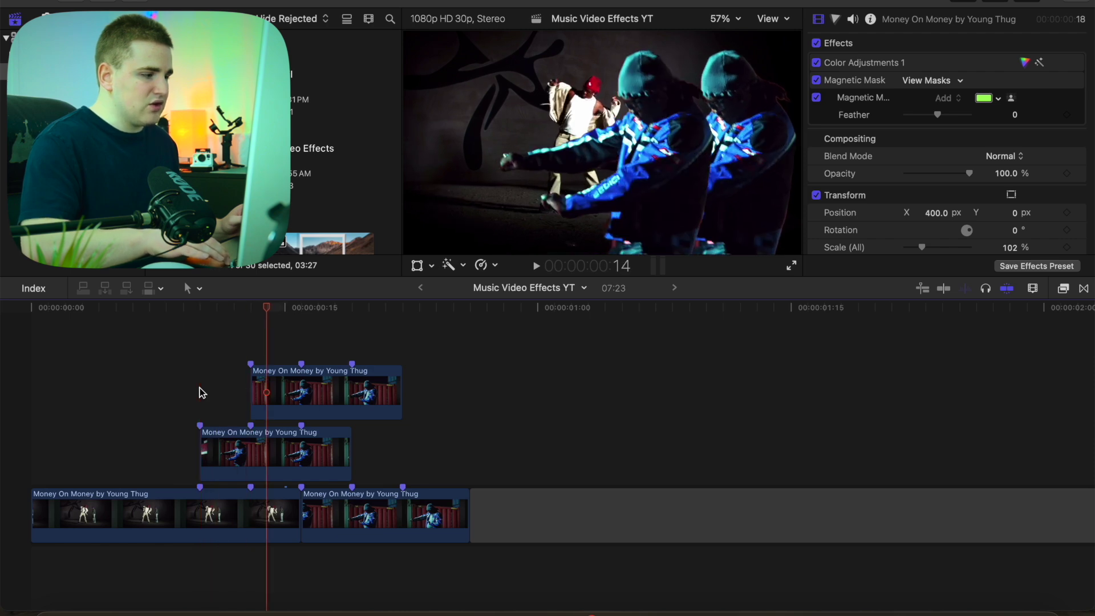
pyautogui.press('Right')
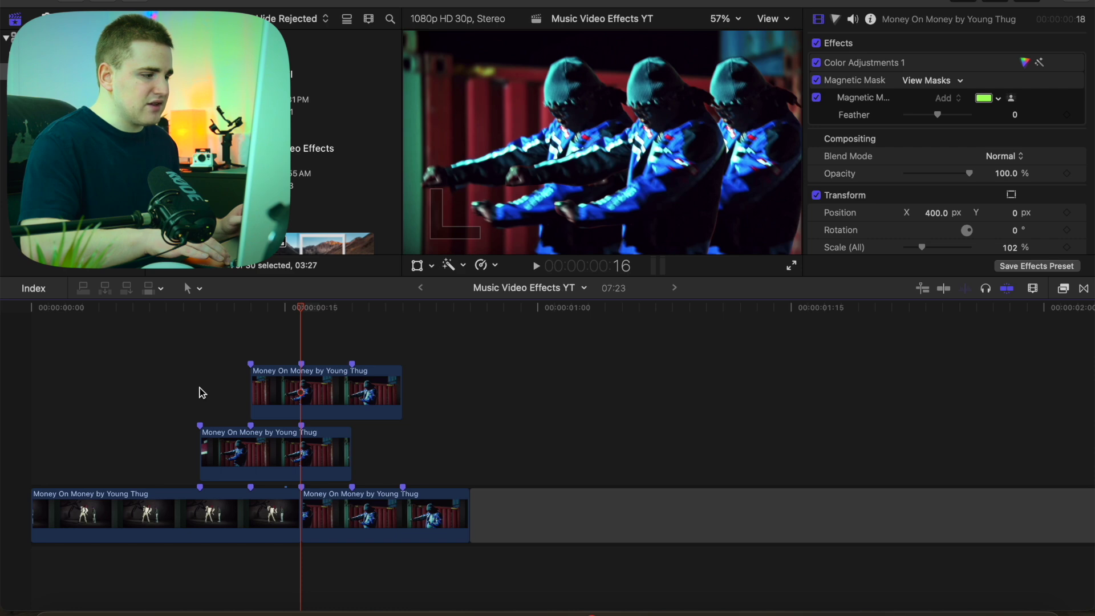
pyautogui.press('Right')
pyautogui.press('Right')
pyautogui.press('Right')
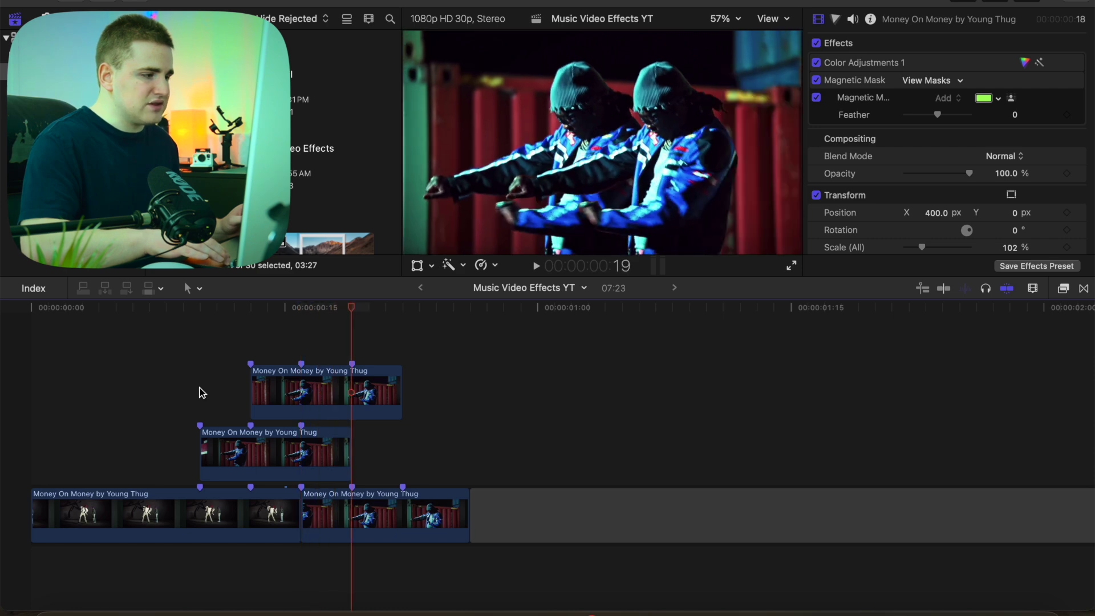
pyautogui.press('Right')
pyautogui.press('Right')
pyautogui.press('Right')
pyautogui.press('Right')
pyautogui.press('Right')
pyautogui.press('Right')
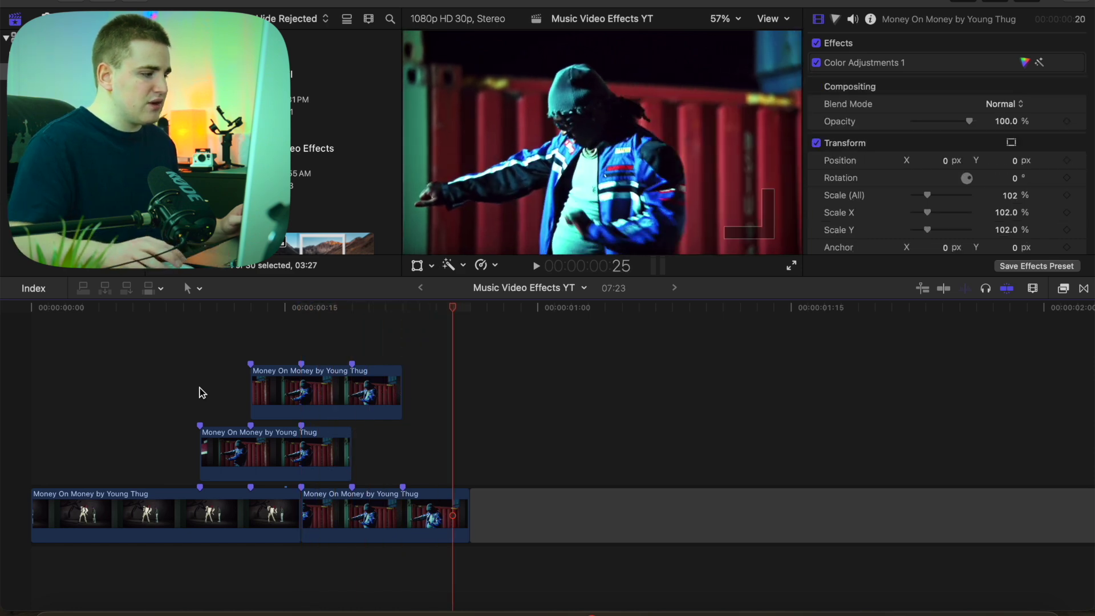
pyautogui.click(199, 392)
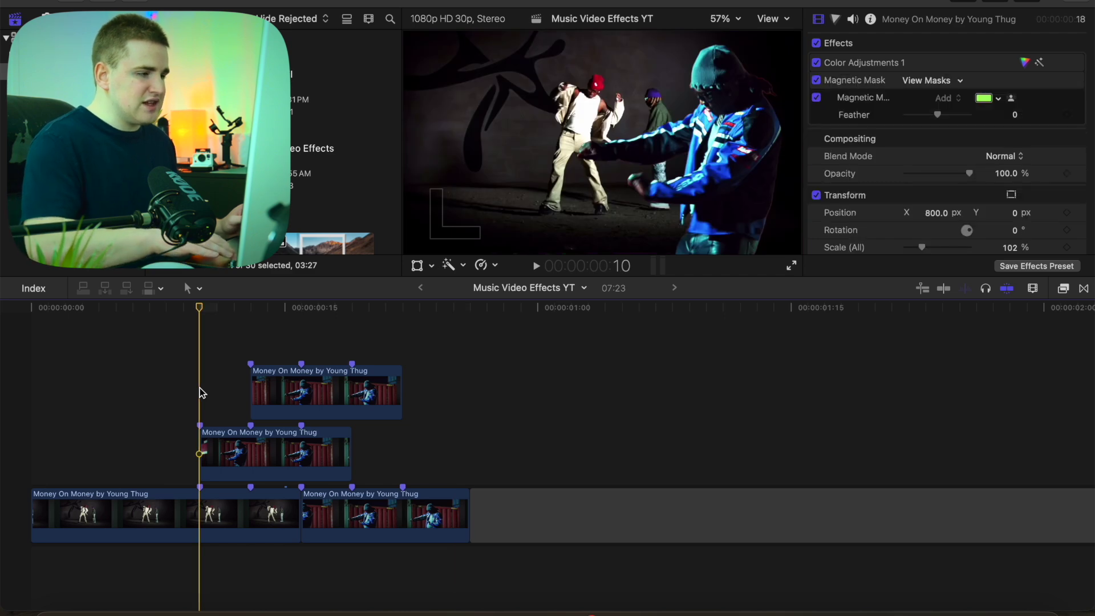
pyautogui.click(200, 393)
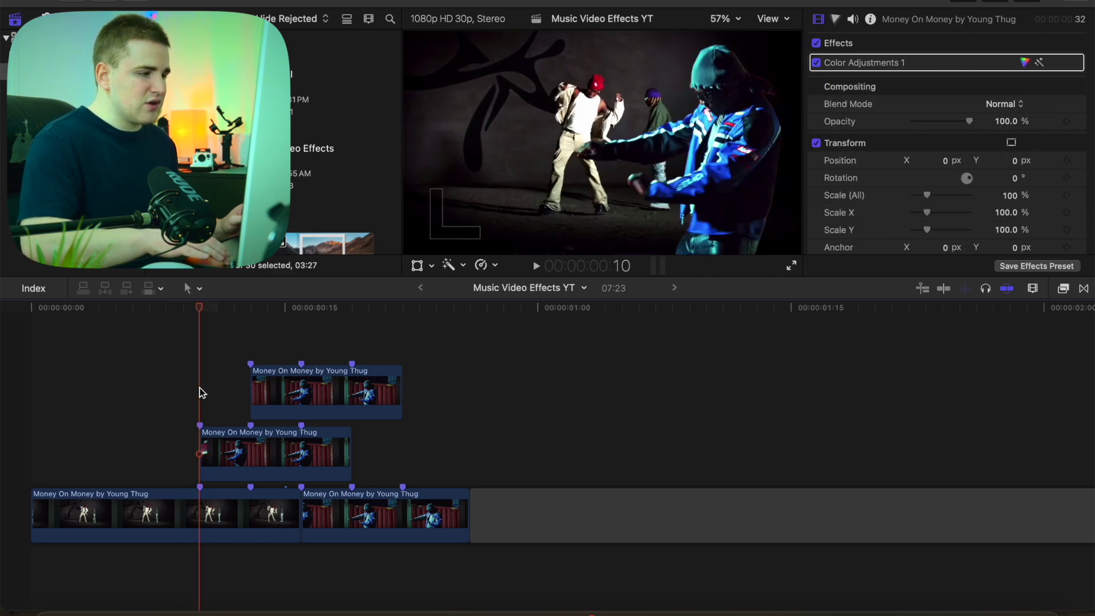
pyautogui.press('Right')
pyautogui.press('Right')
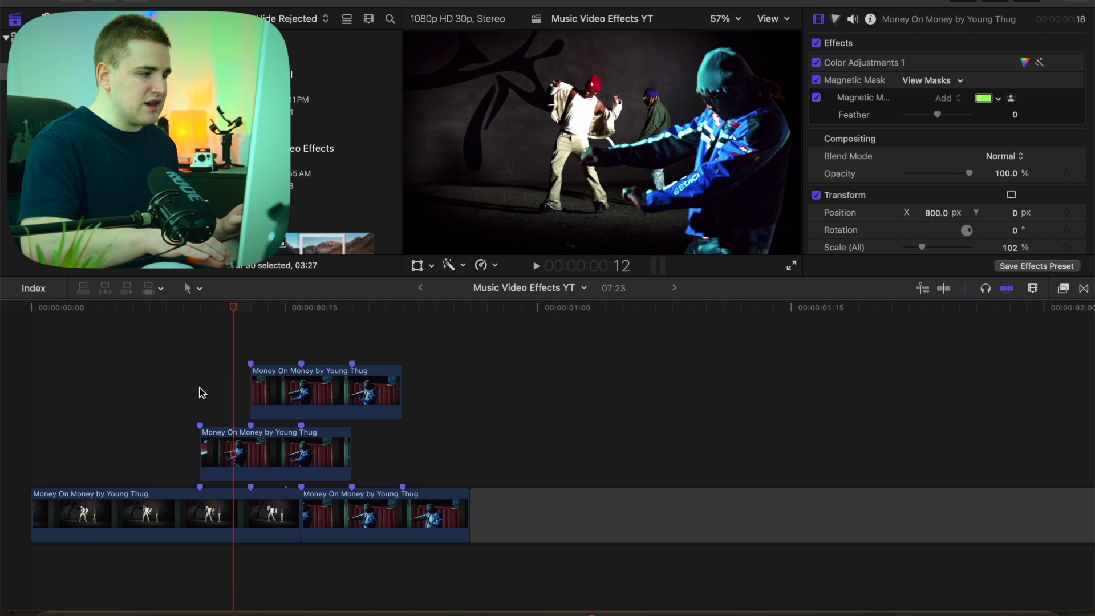
pyautogui.press('Right')
pyautogui.press('Right')
pyautogui.press('Right')
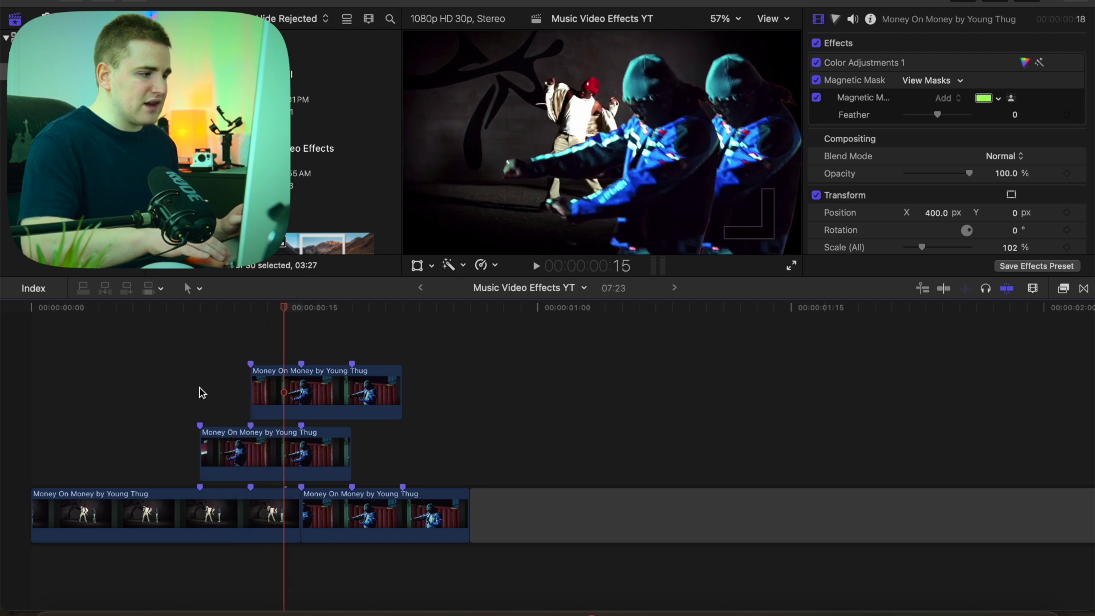
pyautogui.press('Right')
pyautogui.press('Right')
pyautogui.press('Right')
pyautogui.press('Right')
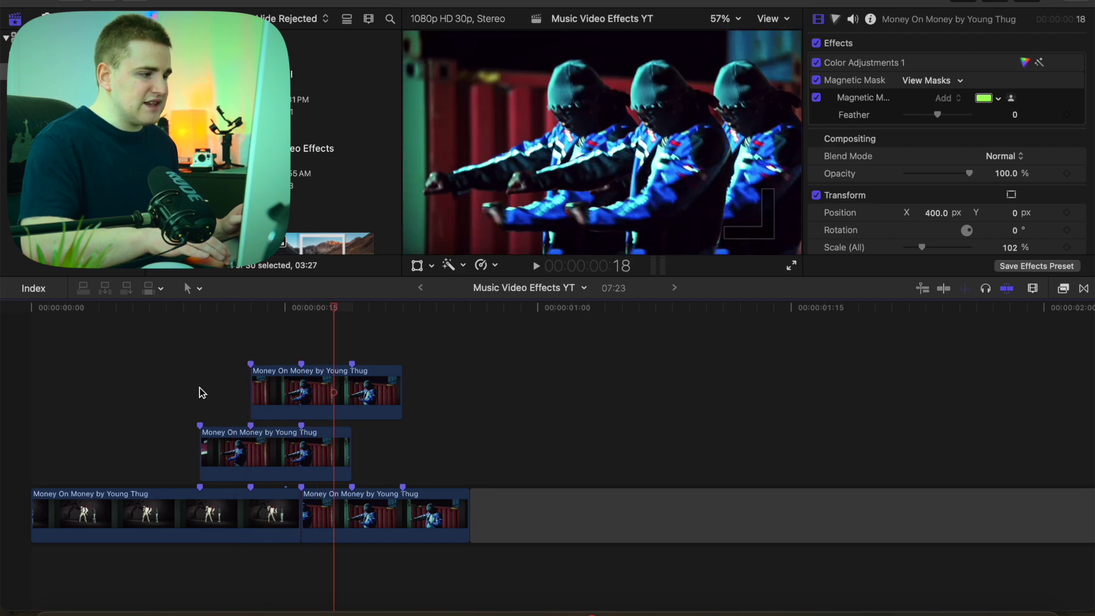
pyautogui.press('Right')
pyautogui.press('Right')
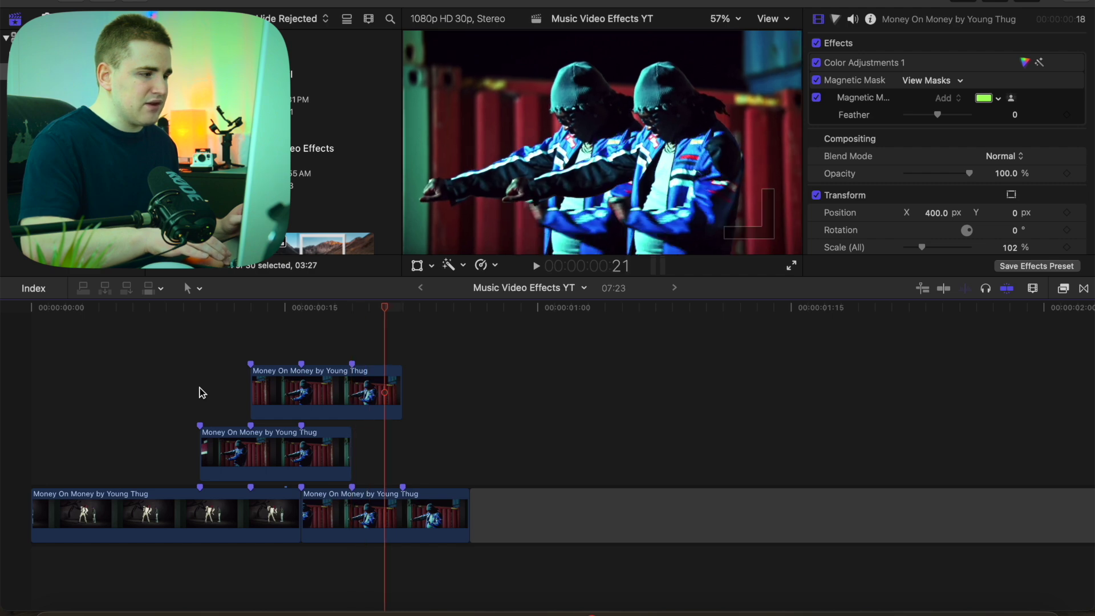
pyautogui.press('Right')
pyautogui.press('Right')
pyautogui.press('Right')
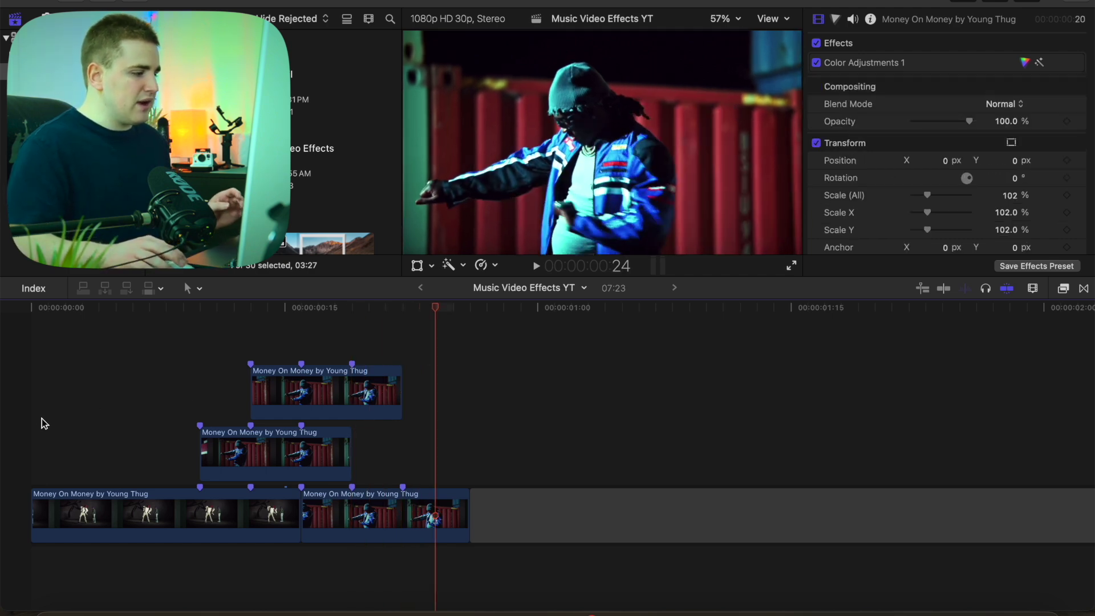
pyautogui.press('Home')
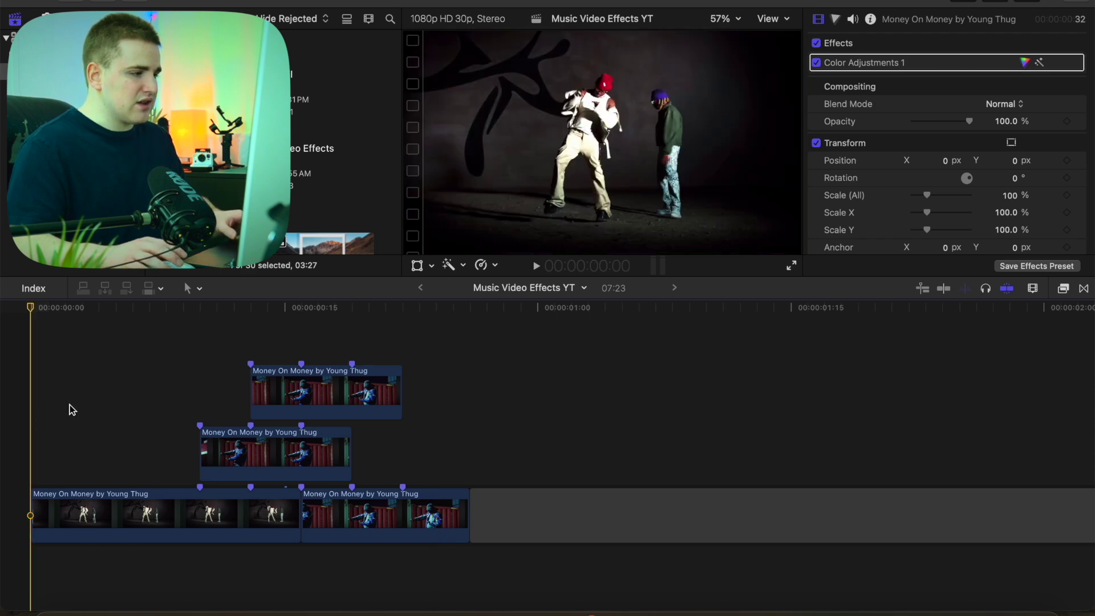
# Play the clone section from the timeline start, replaying it several times.
pyautogui.press('space')
pyautogui.press('Home')
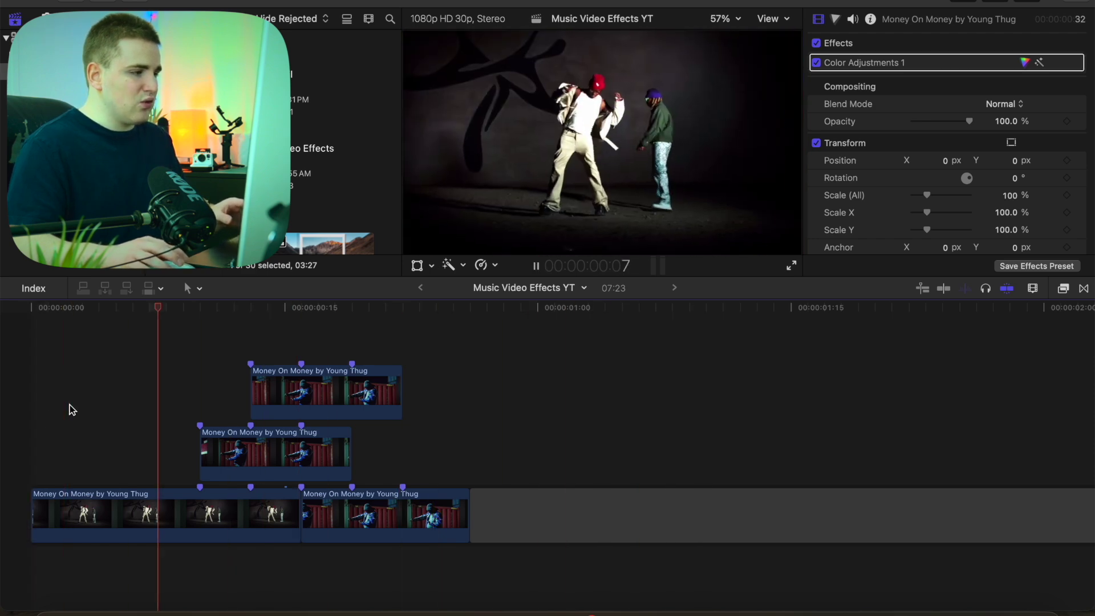
pyautogui.click(69, 409)
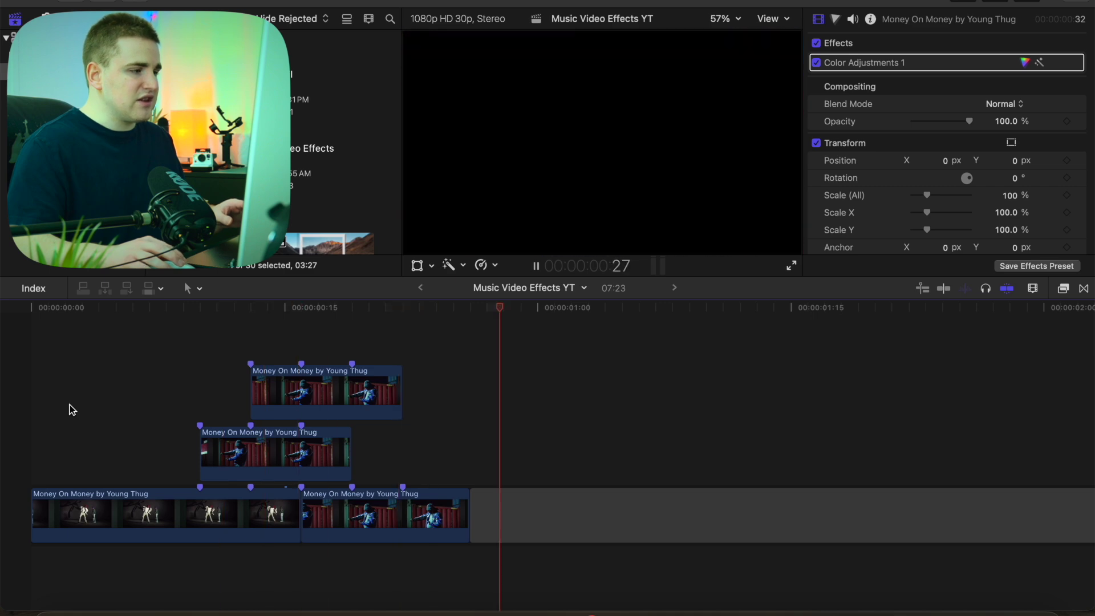
pyautogui.click(70, 409)
pyautogui.click(70, 410)
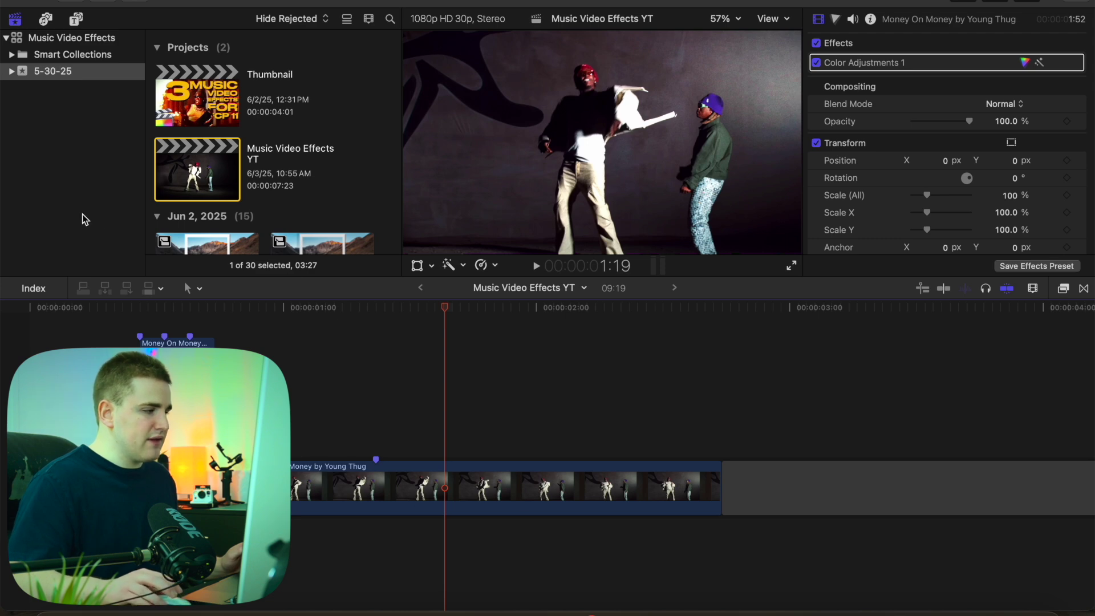
# Show the Creator Bundle titles in the Titles and Generators browser.
pyautogui.click(82, 21)
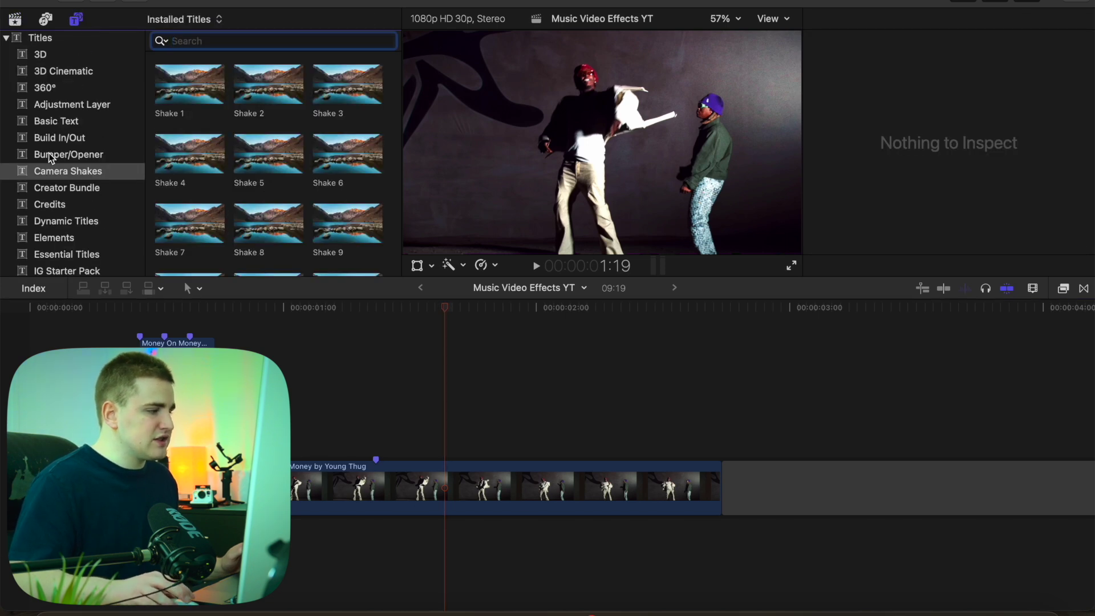
pyautogui.click(63, 189)
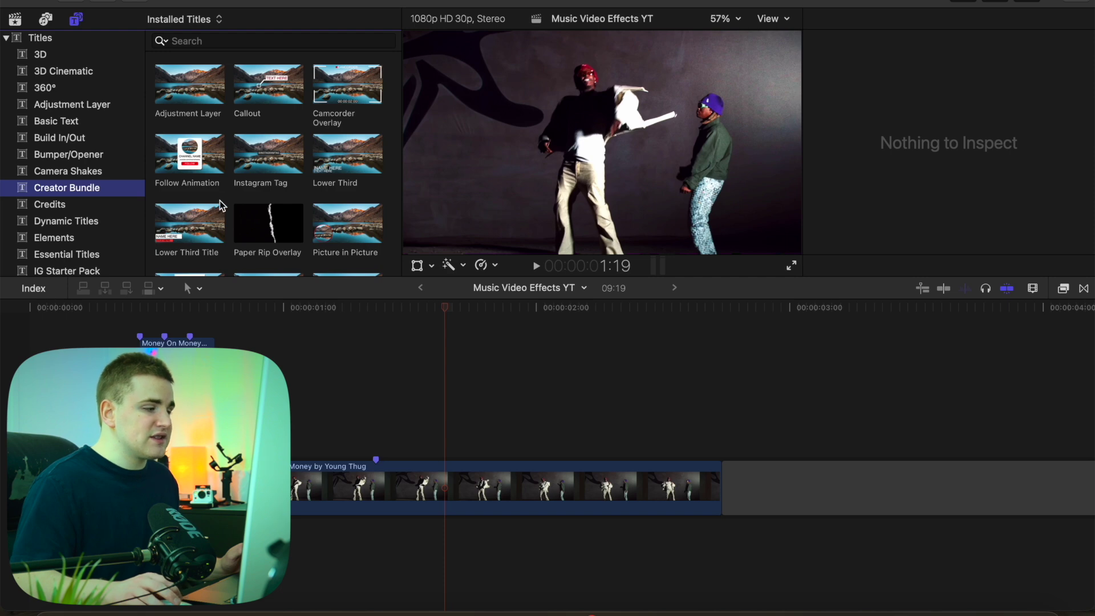
pyautogui.scroll(-5, 199, 196)
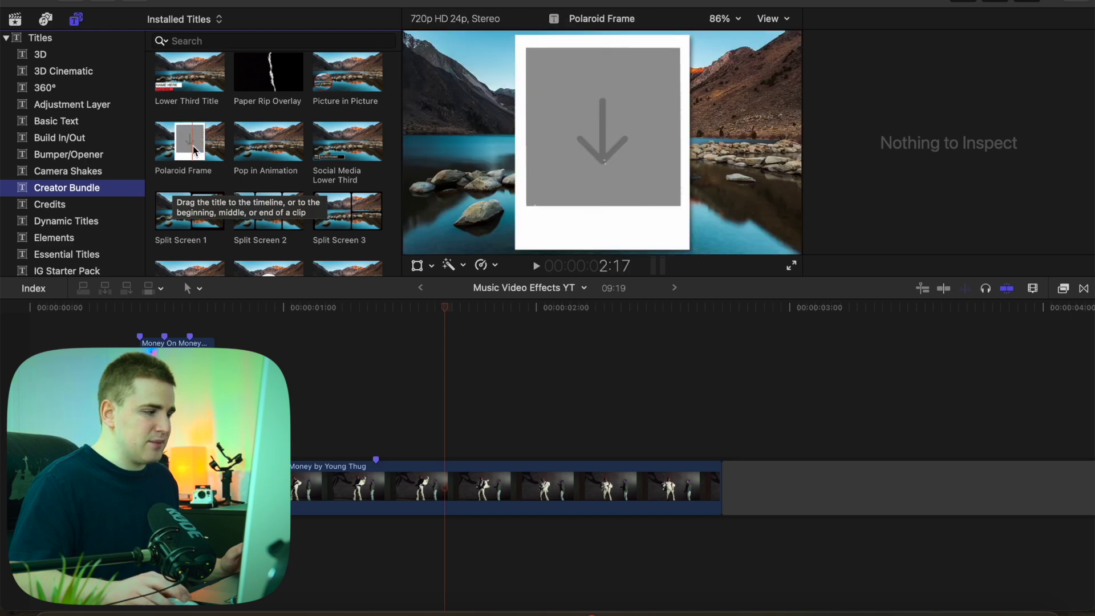
# Add the Polaroid Frame title above the dance clip, trimmed to end near 2:08.
pyautogui.moveTo(190, 154); pyautogui.dragTo(251, 380)
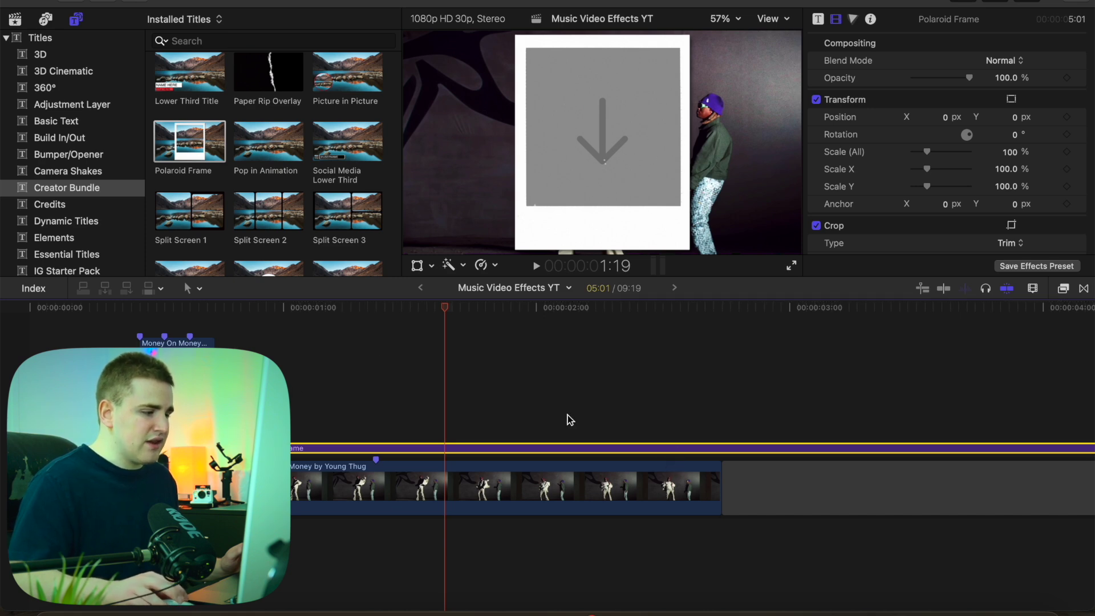
pyautogui.moveTo(448, 309); pyautogui.dragTo(604, 353)
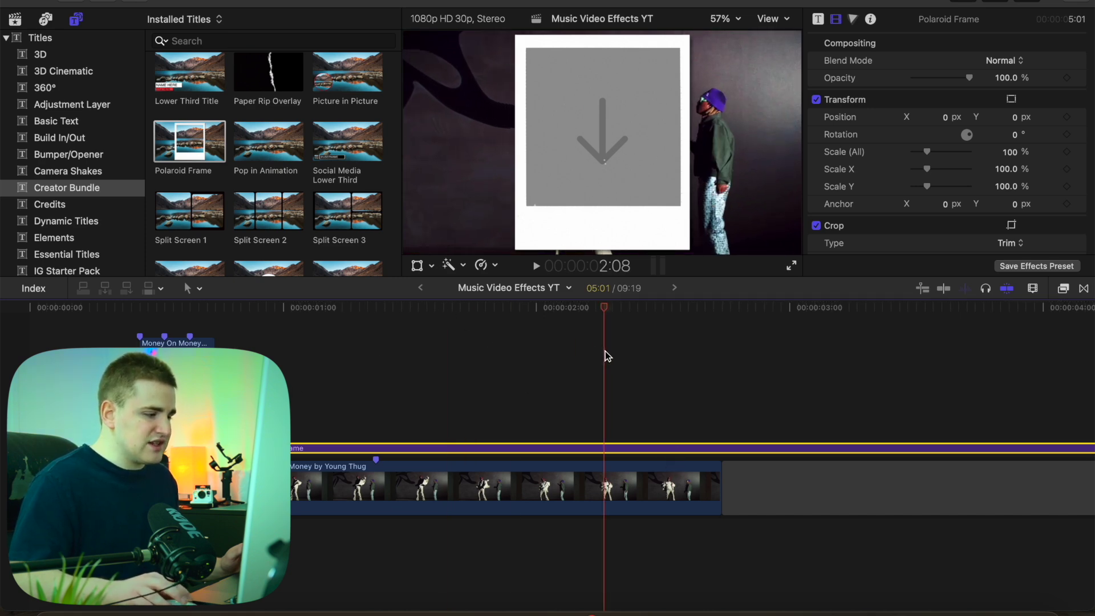
pyautogui.hotkey('alt', ']')
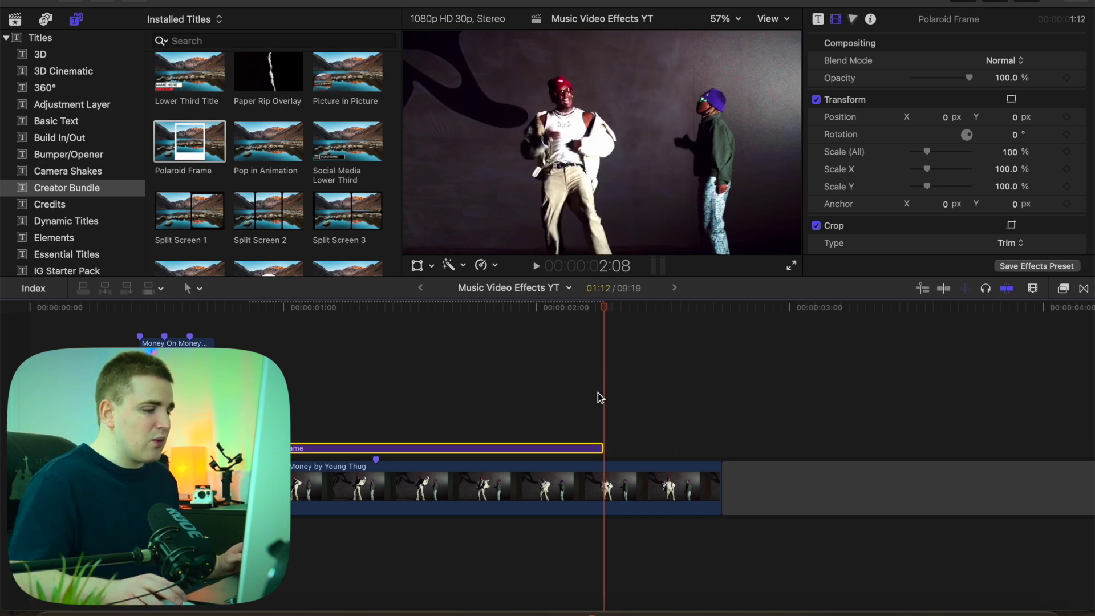
pyautogui.moveTo(603, 310); pyautogui.dragTo(439, 338)
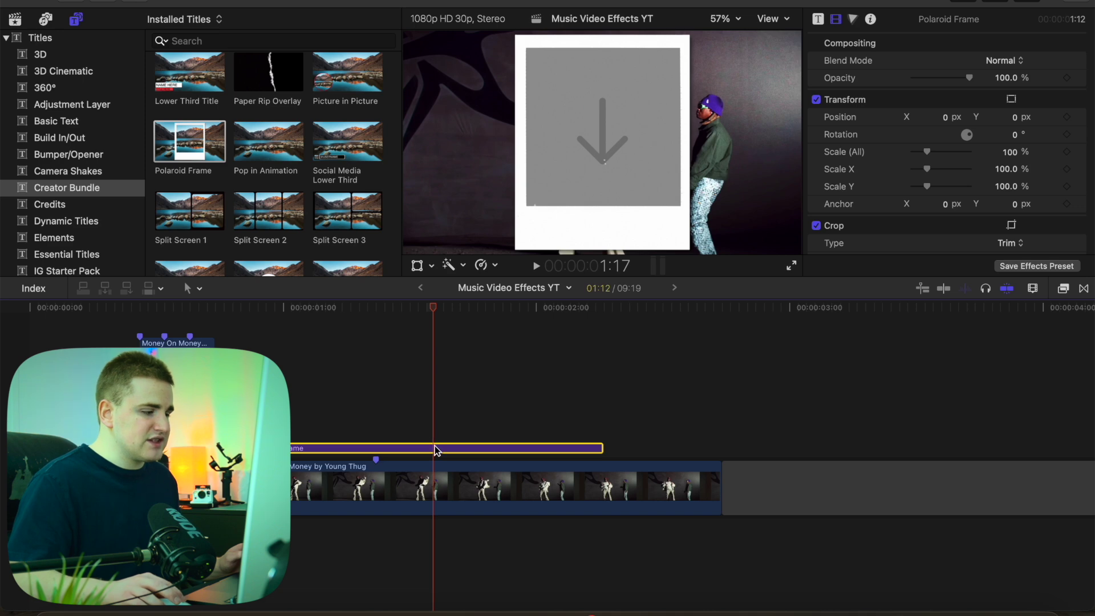
pyautogui.click(818, 19)
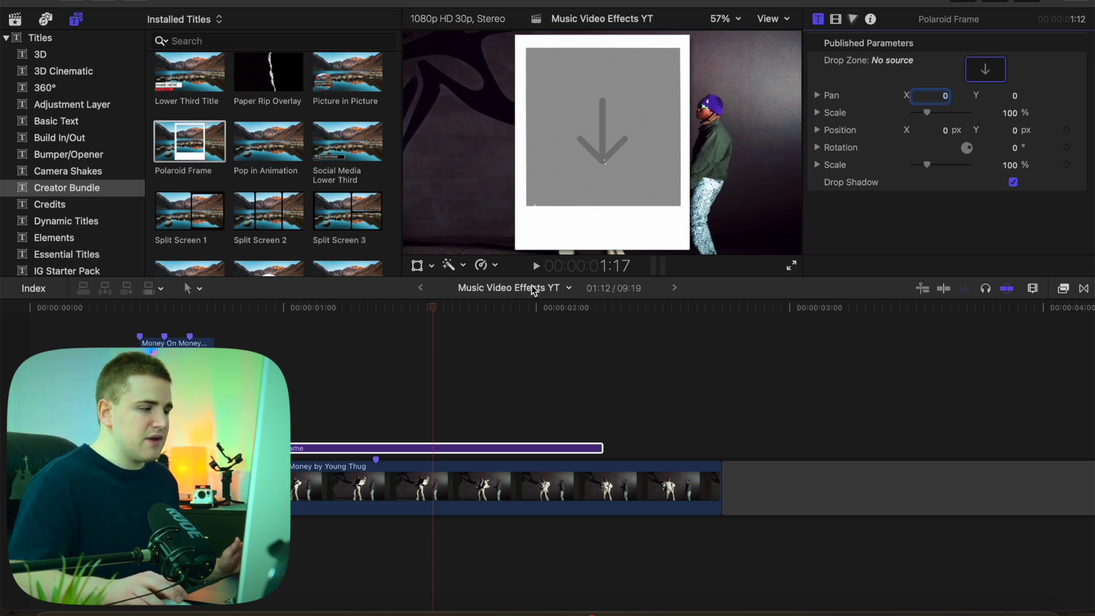
pyautogui.scroll(4, 310, 164)
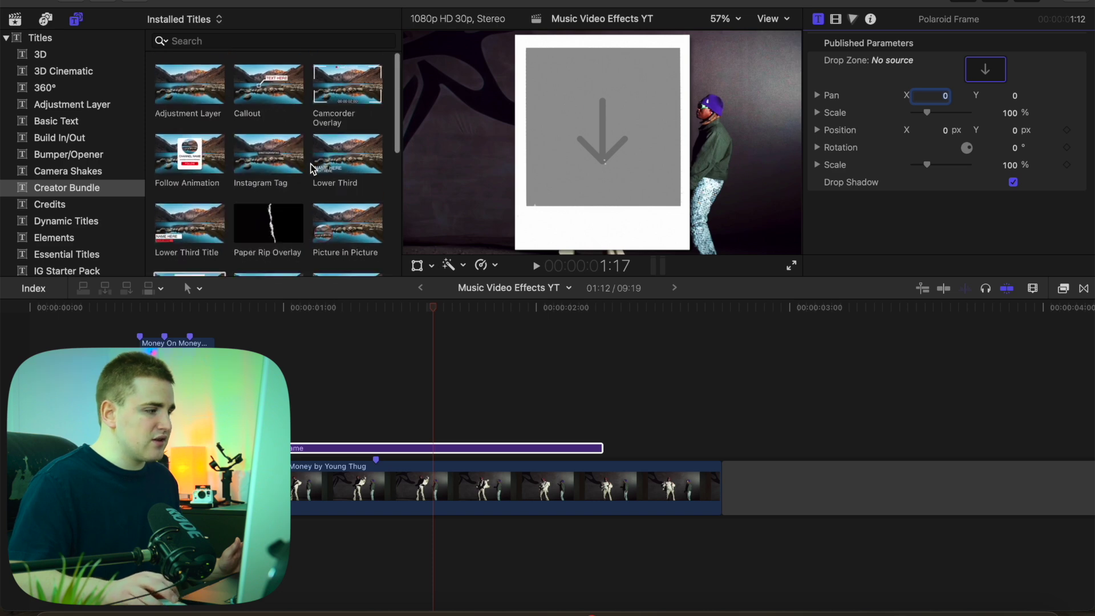
# Load the Photo 2 clip into the Polaroid Frame title's drop zone.
pyautogui.click(15, 20)
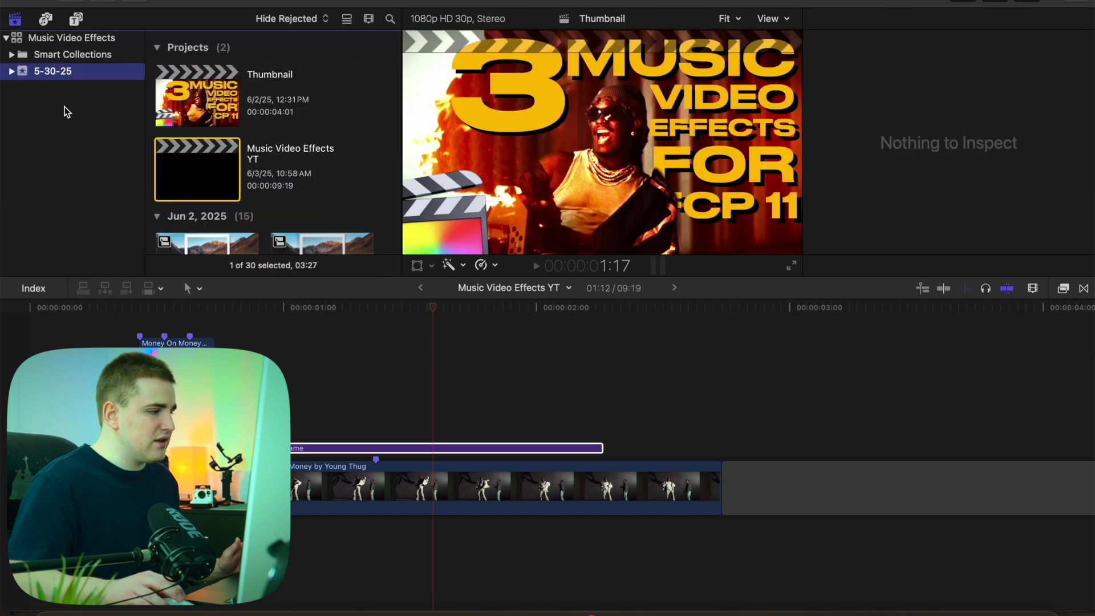
pyautogui.scroll(-10, 194, 166)
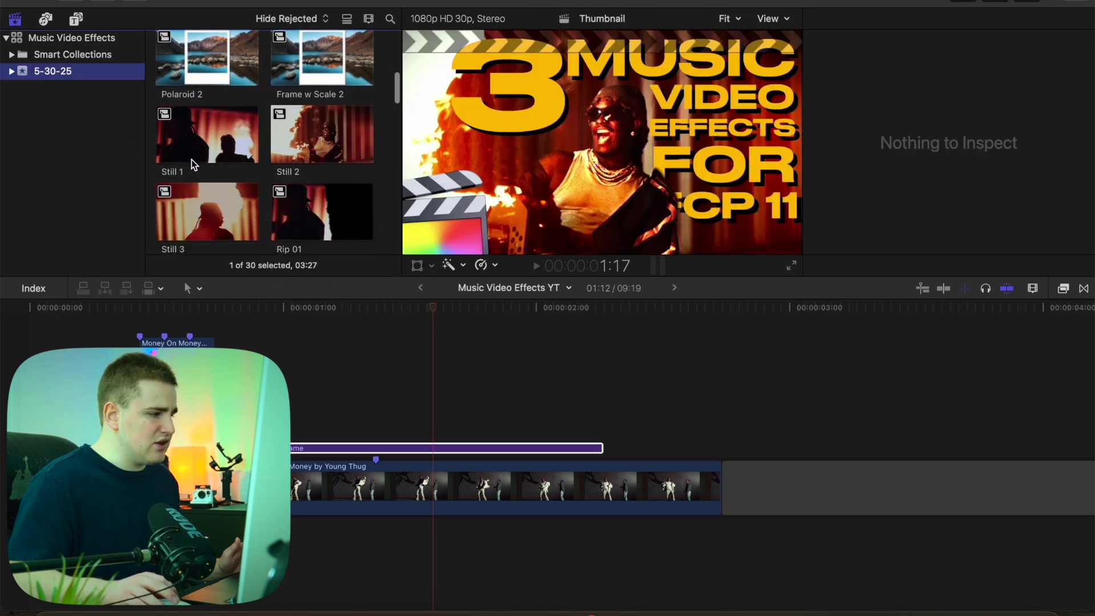
pyautogui.scroll(-6, 194, 165)
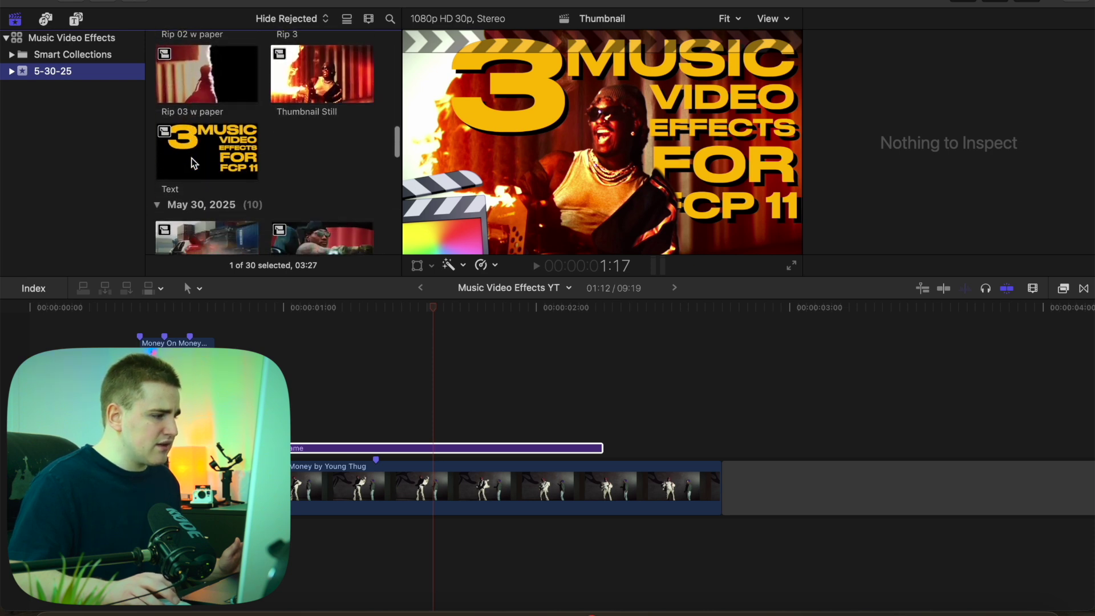
pyautogui.scroll(-5, 192, 164)
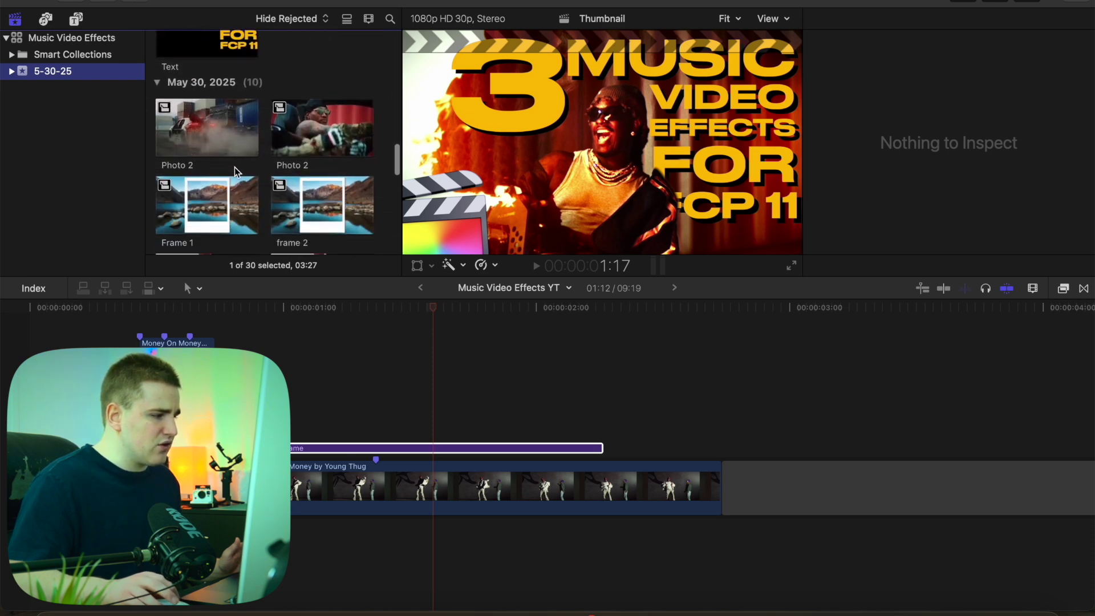
pyautogui.click(440, 448)
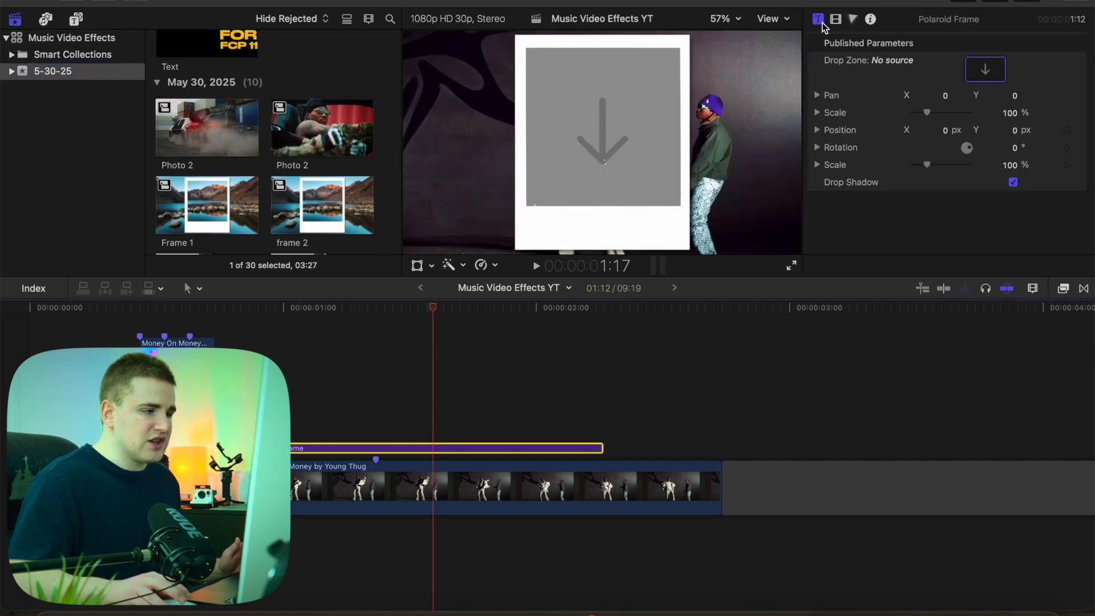
pyautogui.click(980, 77)
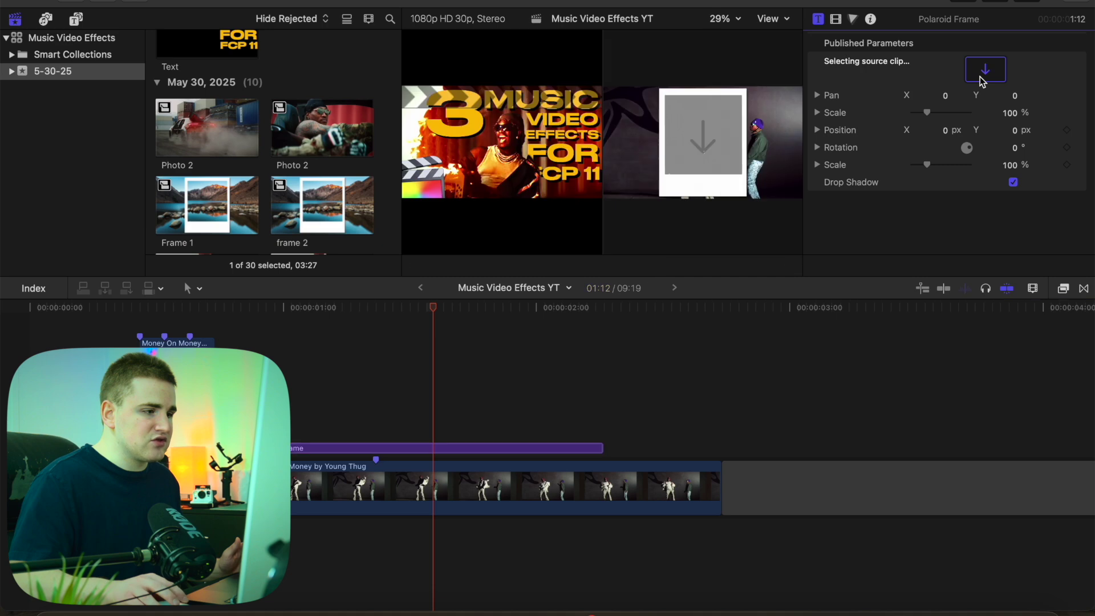
pyautogui.click(327, 151)
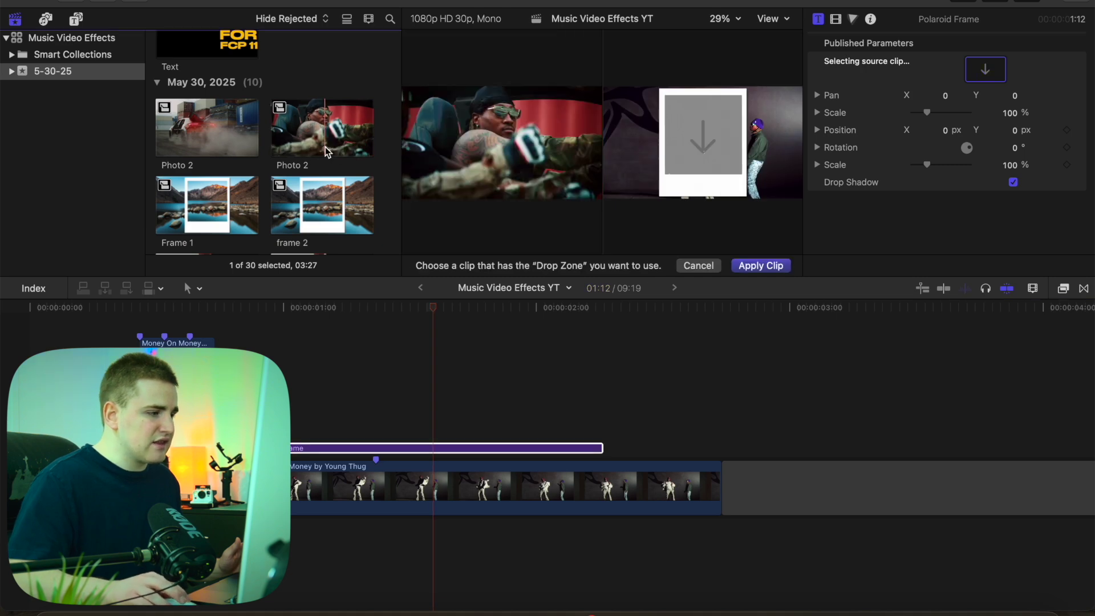
pyautogui.click(759, 266)
pyautogui.click(494, 447)
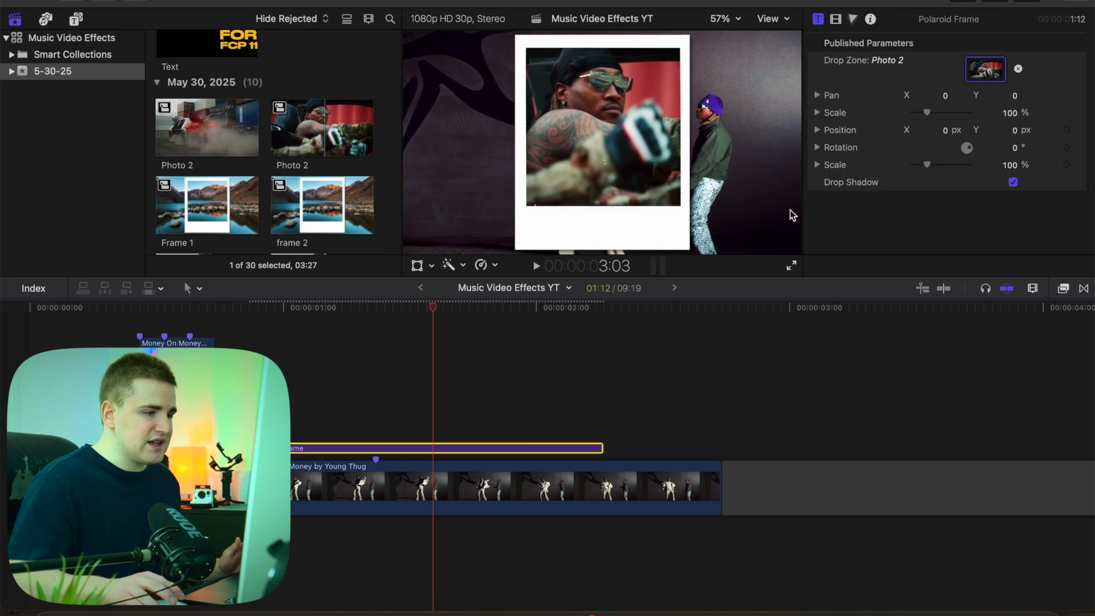
# Set Pan Scale 138%, Pan Y -6, Rotation -5° and frame Scale 90% on the Polaroid.
pyautogui.moveTo(927, 113); pyautogui.dragTo(932, 112)
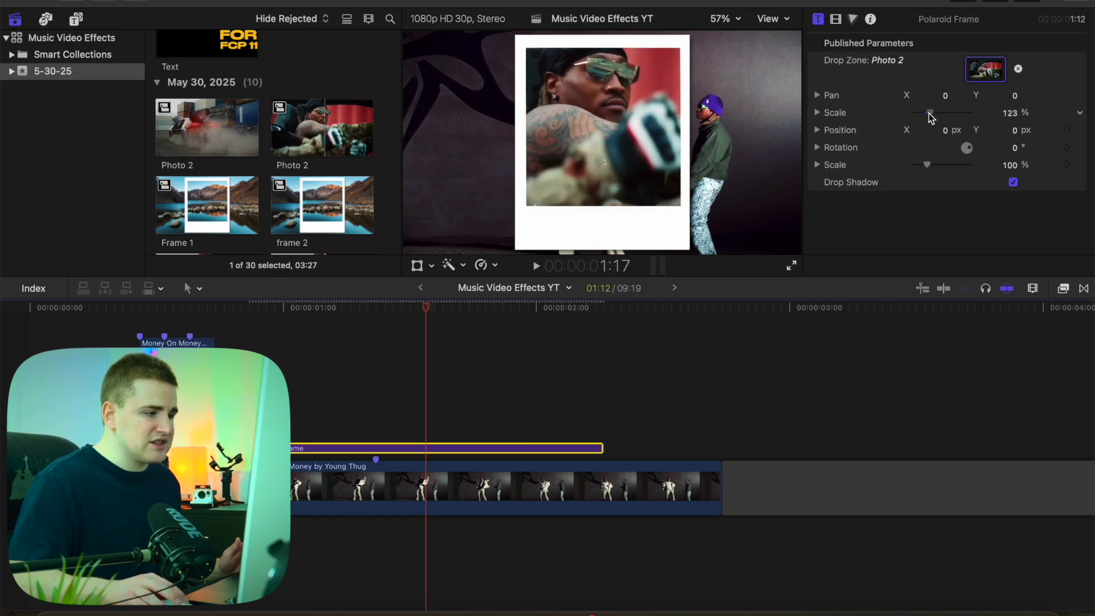
pyautogui.moveTo(1016, 98); pyautogui.dragTo(1015, 104)
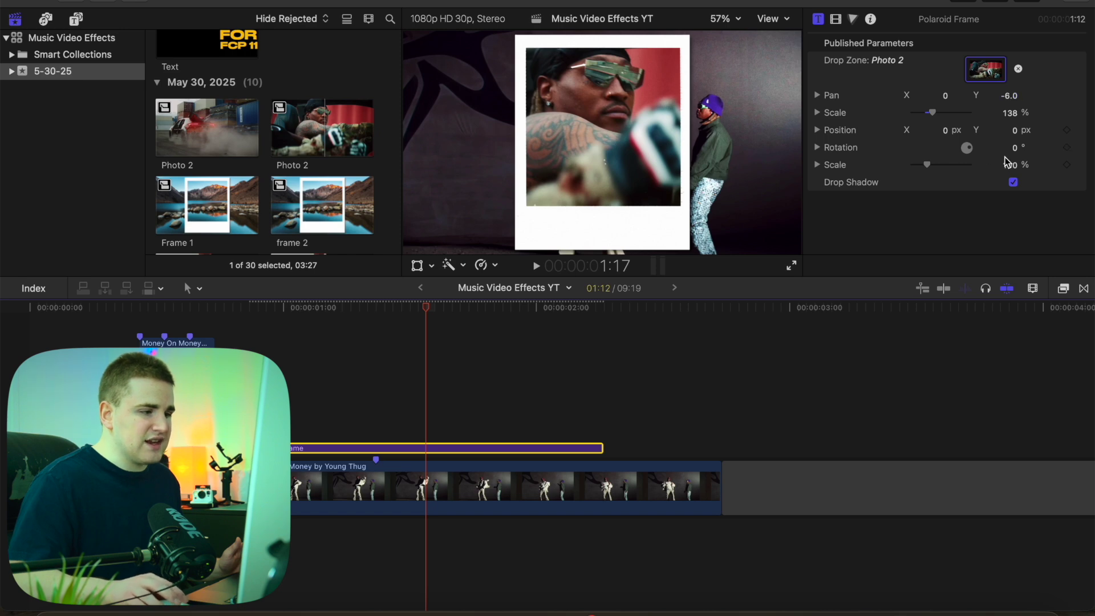
pyautogui.moveTo(1011, 166)
pyautogui.mouseDown()
pyautogui.moveTo(1016, 157)
pyautogui.moveTo(1013, 171)
pyautogui.mouseUp()
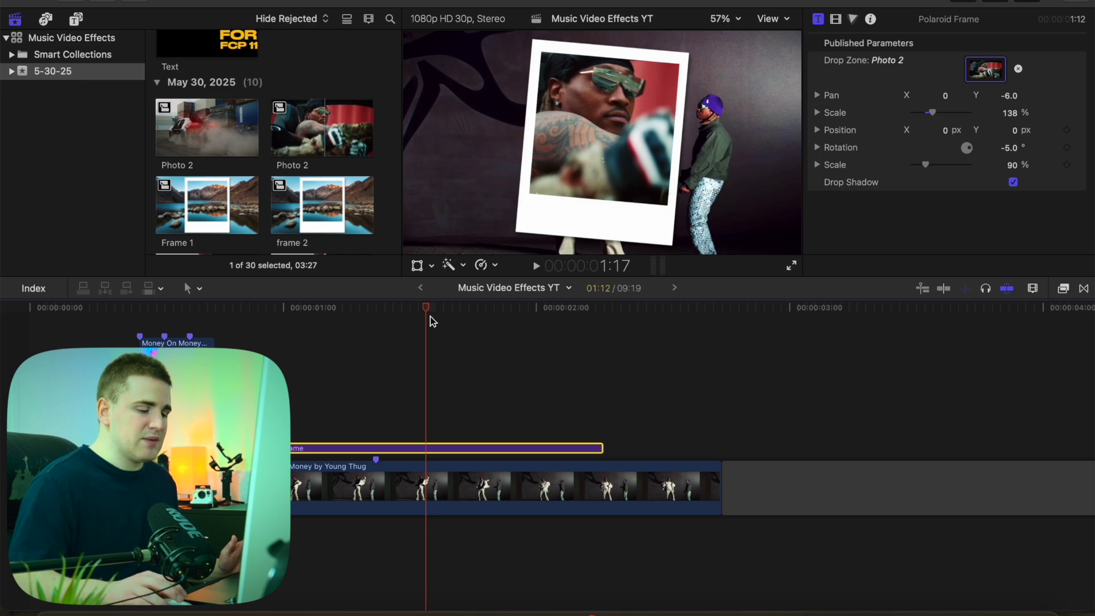
pyautogui.moveTo(429, 312); pyautogui.dragTo(455, 315)
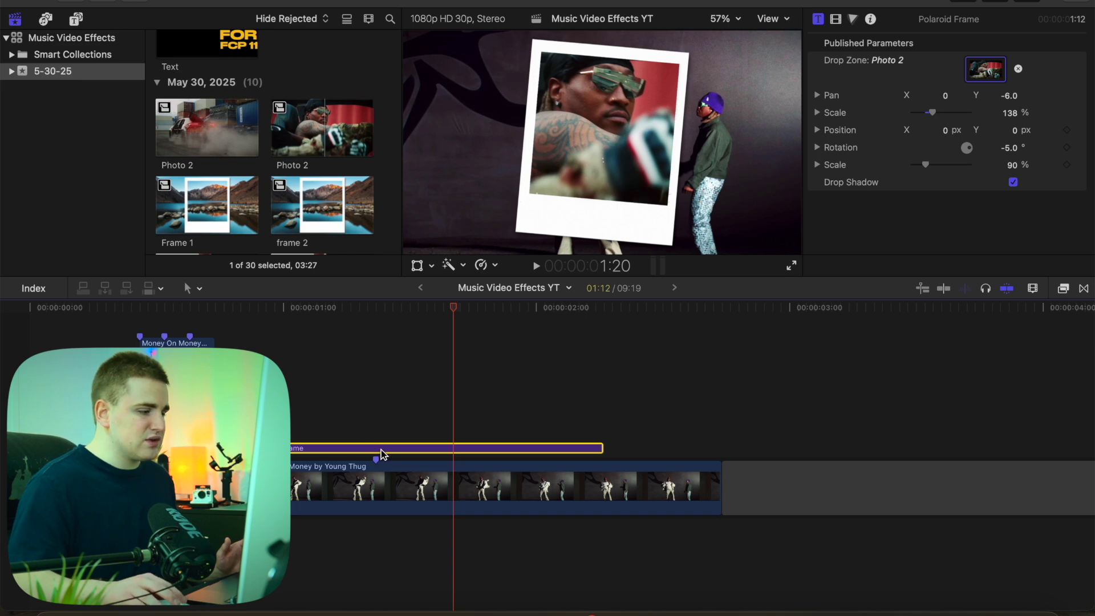
# Nest the Polaroid title in a compound clip named 'Frame'.
pyautogui.hotkey('alt', 'g')
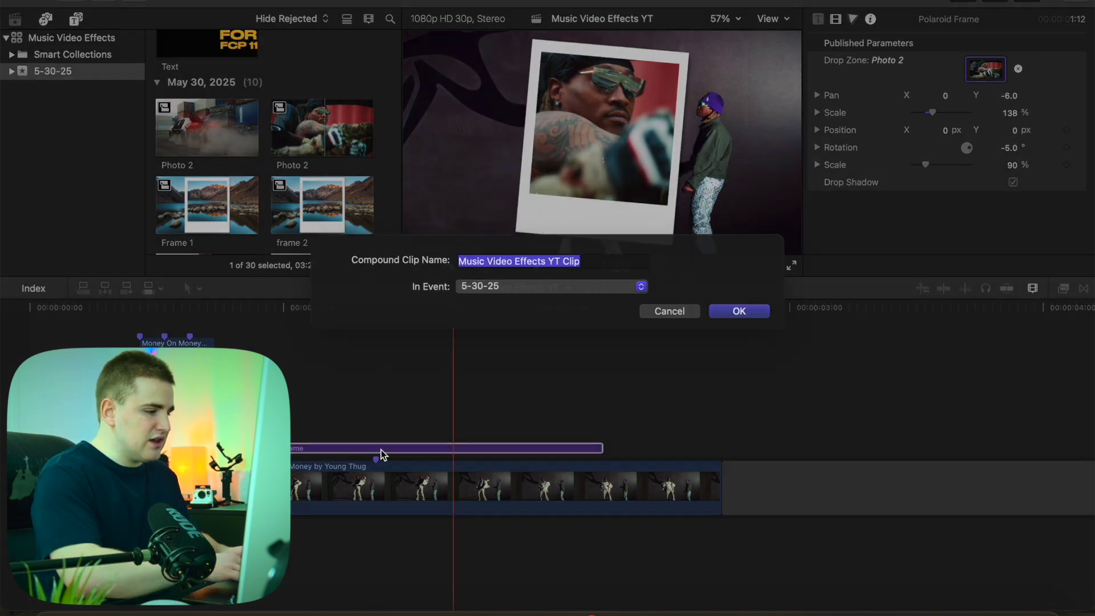
pyautogui.write('Frame')
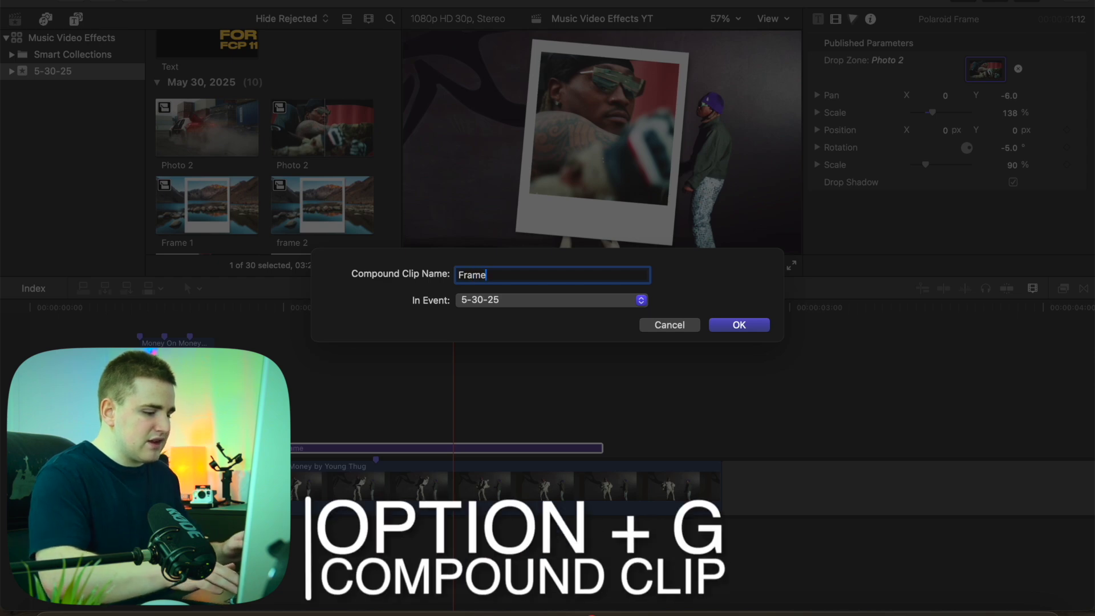
pyautogui.press('Return')
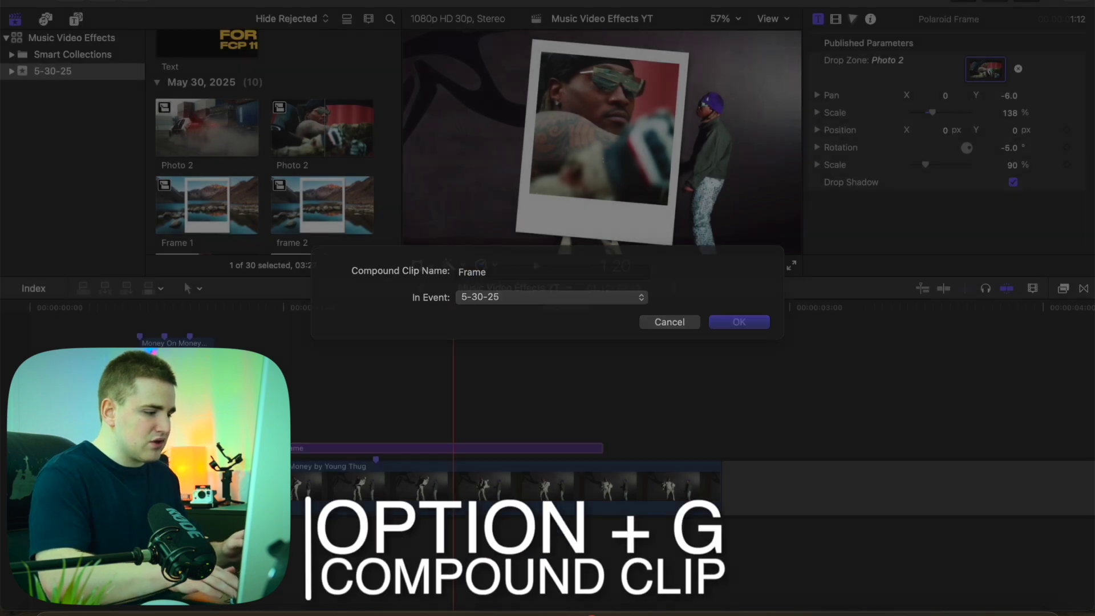
# Apply the Scale In animation preset to the Frame compound clip.
pyautogui.click(1063, 289)
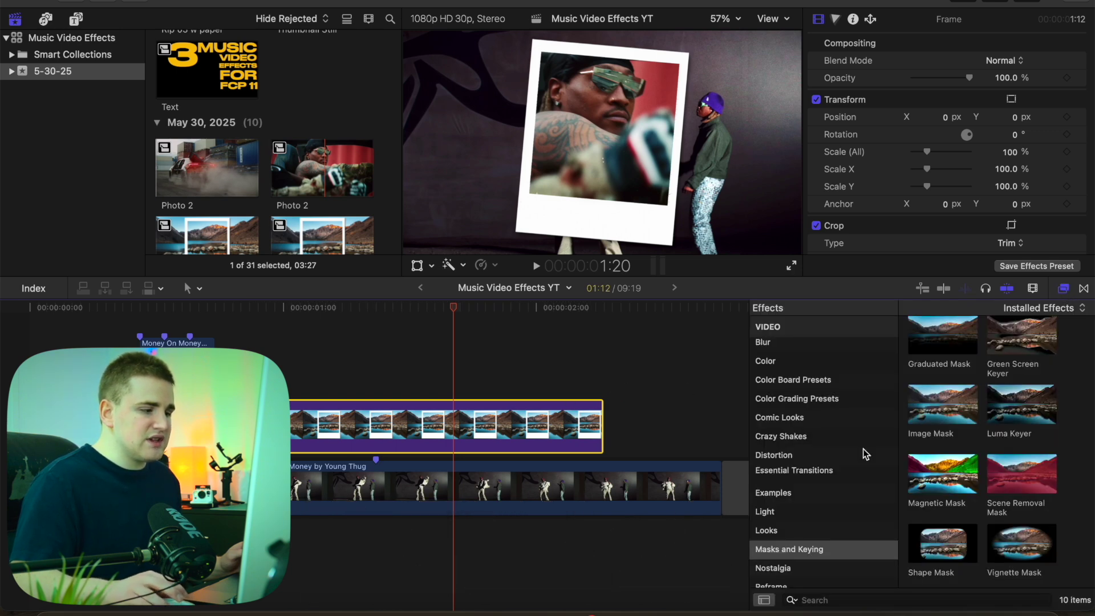
pyautogui.scroll(5, 824, 448)
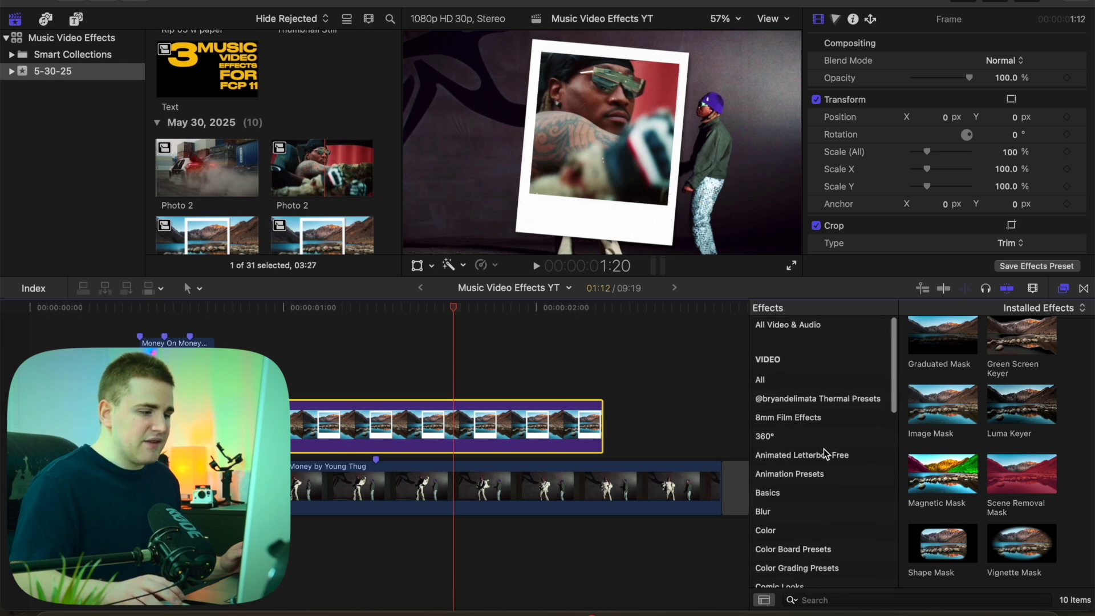
pyautogui.click(778, 477)
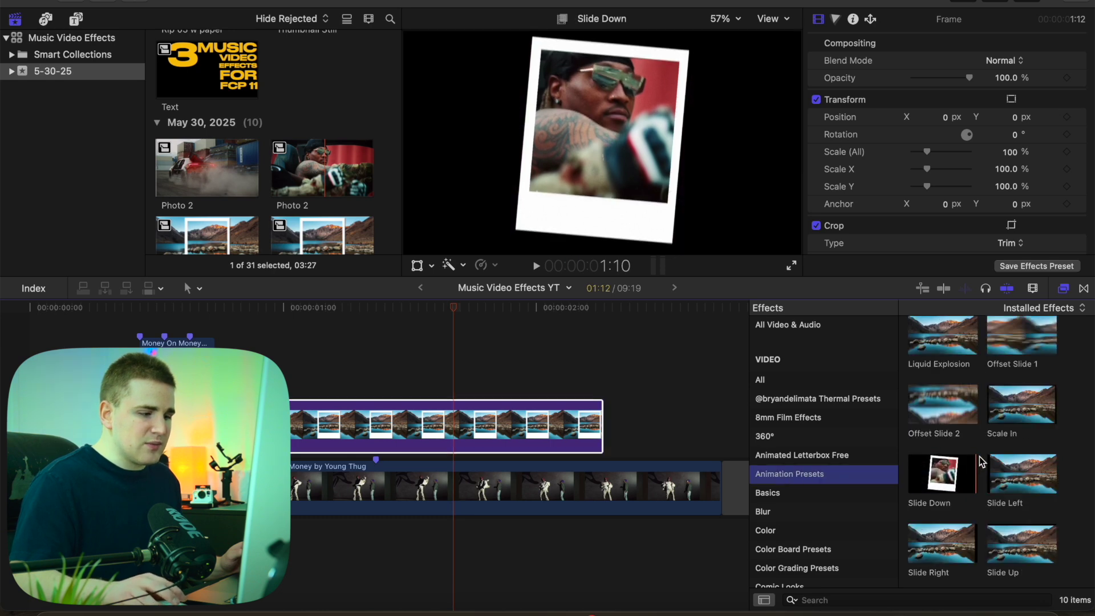
pyautogui.moveTo(1035, 420); pyautogui.dragTo(540, 426)
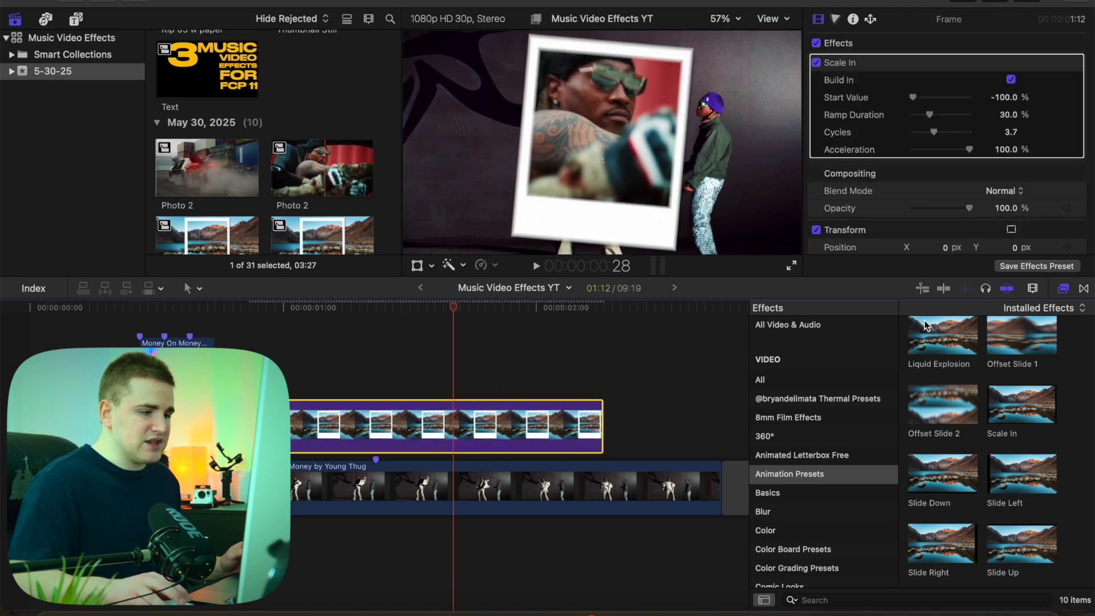
pyautogui.click(1064, 289)
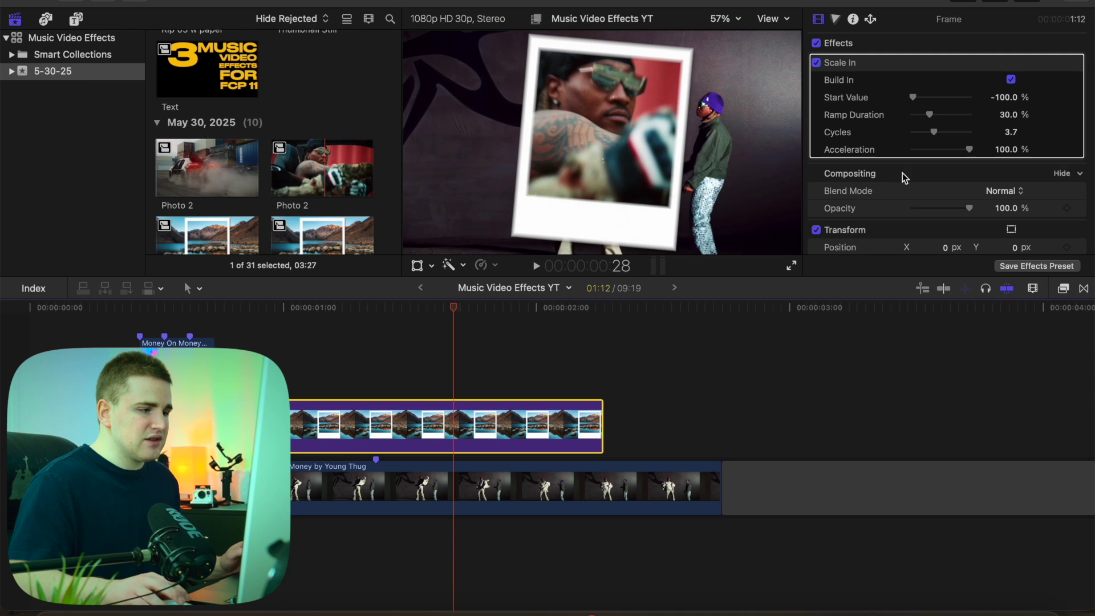
# Lower the Scale In ramp duration to 18%.
pyautogui.click(1008, 114)
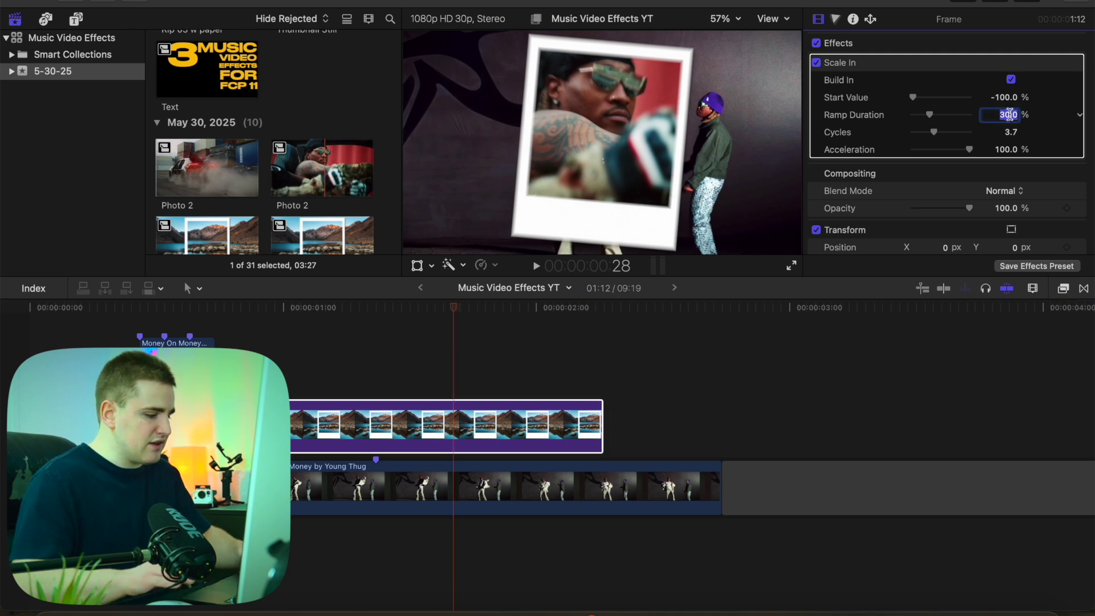
pyautogui.write('18')
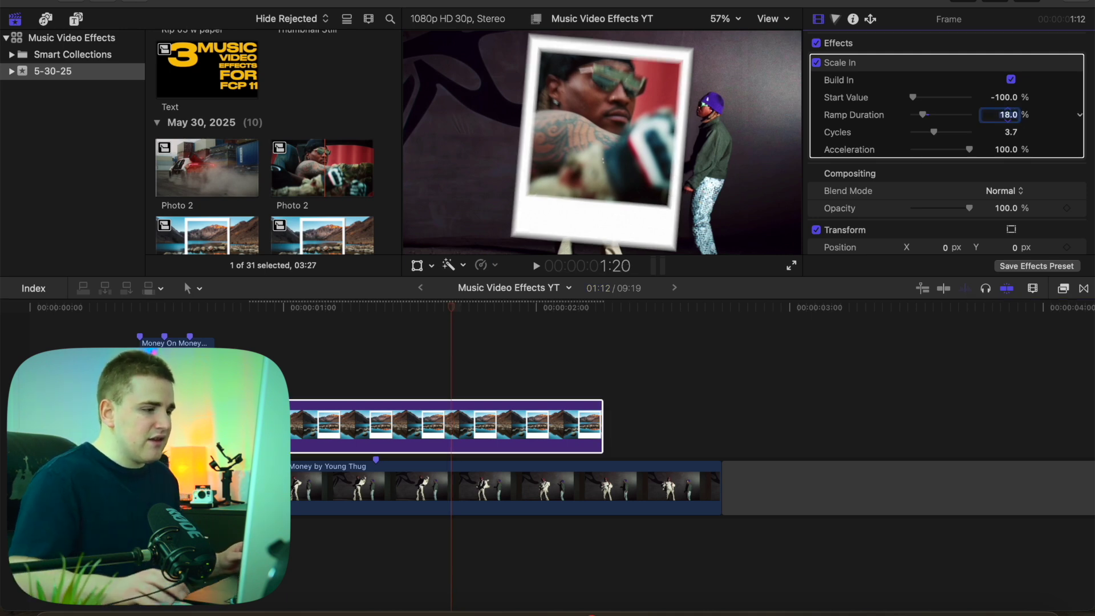
pyautogui.click(891, 228)
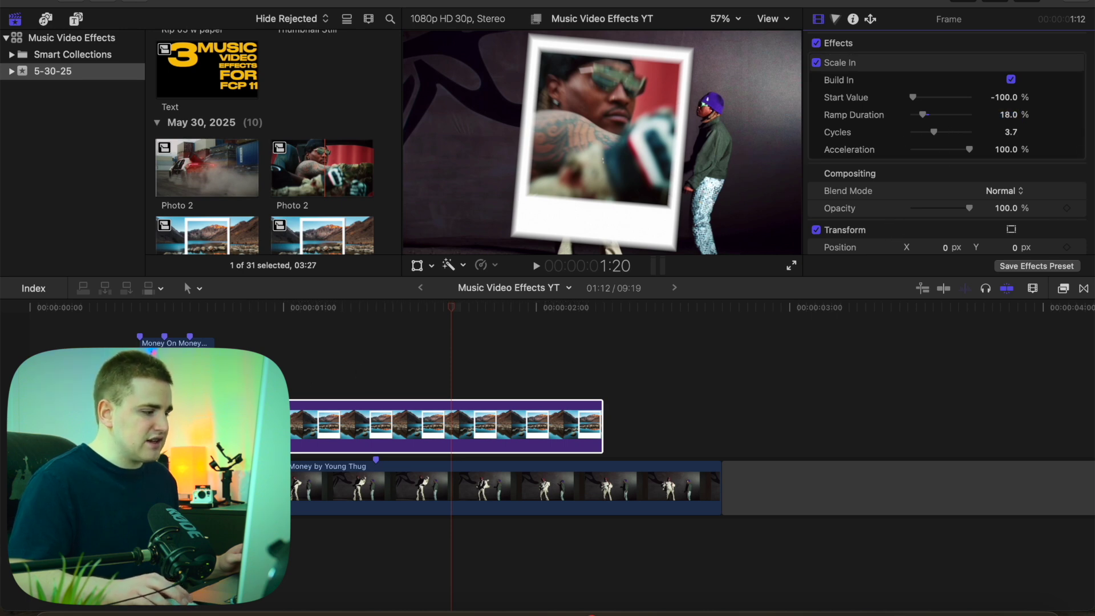
pyautogui.click(249, 376)
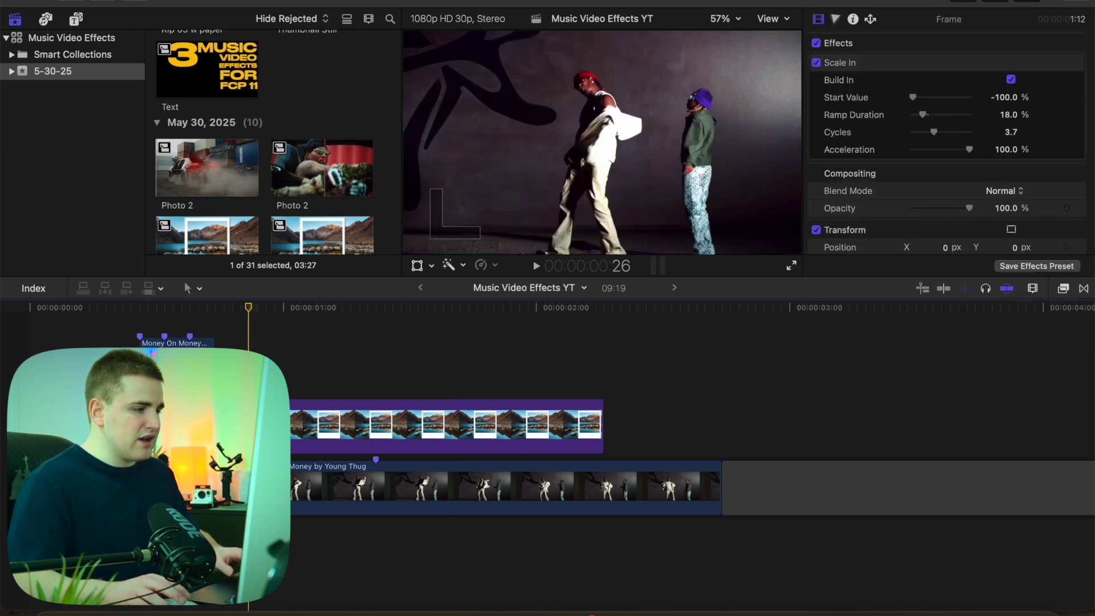
# Replay and frame-step through the Polaroid's Scale In animation, then select the polaroid clip.
pyautogui.press('space')
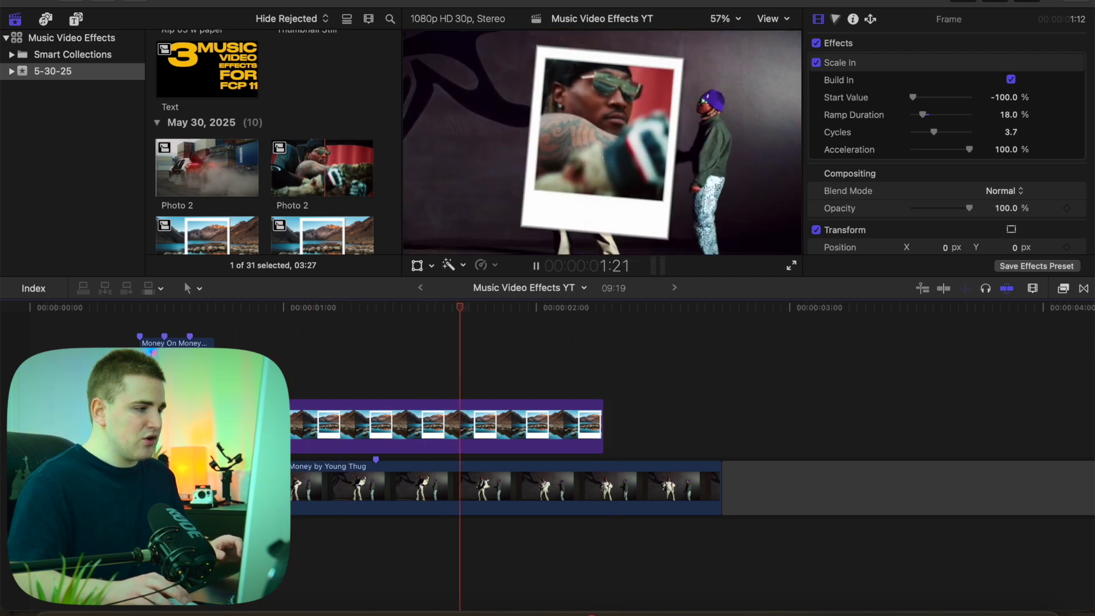
pyautogui.press('Up')
pyautogui.press('Up')
pyautogui.press('space')
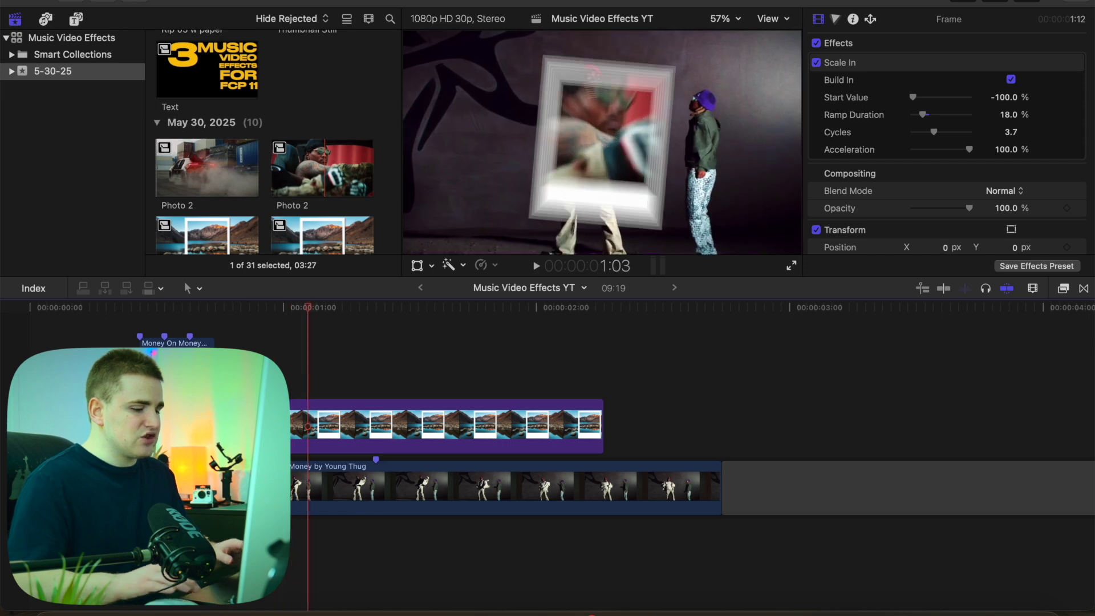
pyautogui.press('Right')
pyautogui.press('Right')
pyautogui.press('Right')
pyautogui.press('Right')
pyautogui.press('Right')
pyautogui.press('Right')
pyautogui.press('Right')
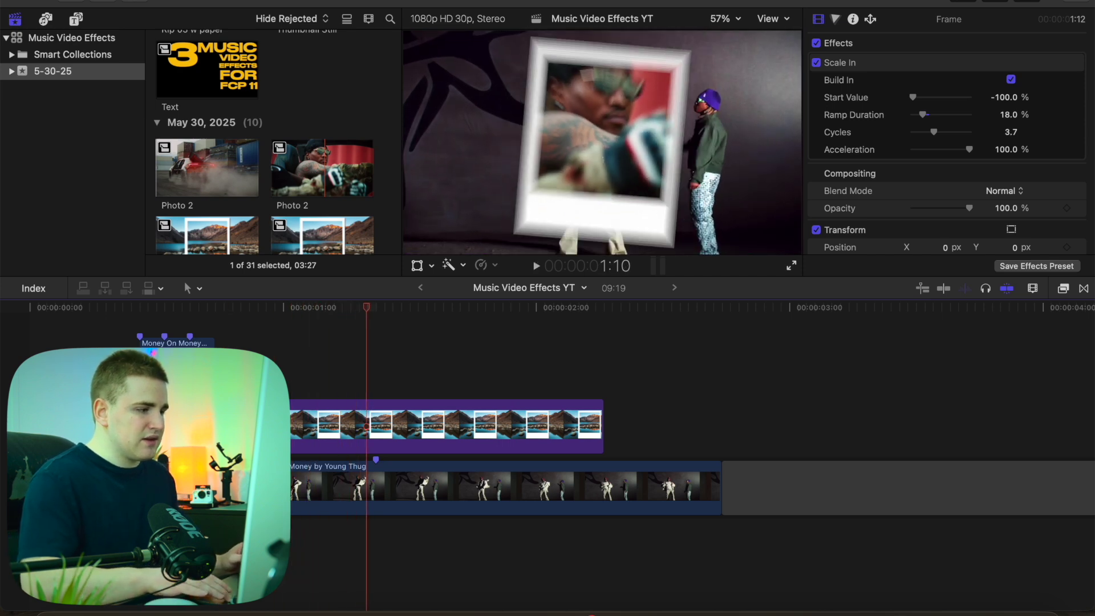
pyautogui.press('Right')
pyautogui.press('Right')
pyautogui.press('Right')
pyautogui.press('Right')
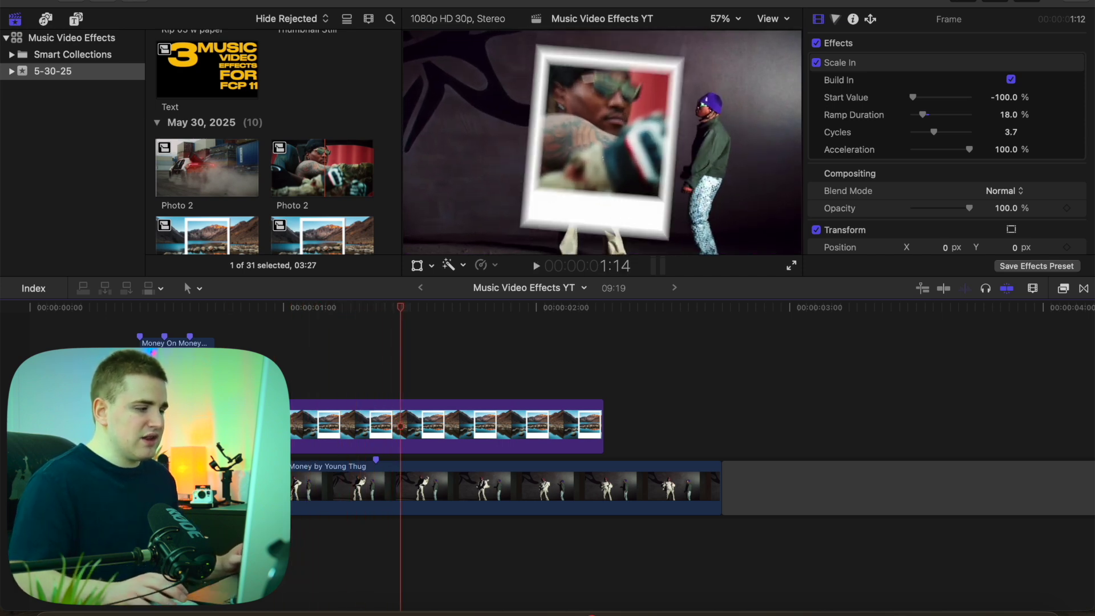
pyautogui.press('Up')
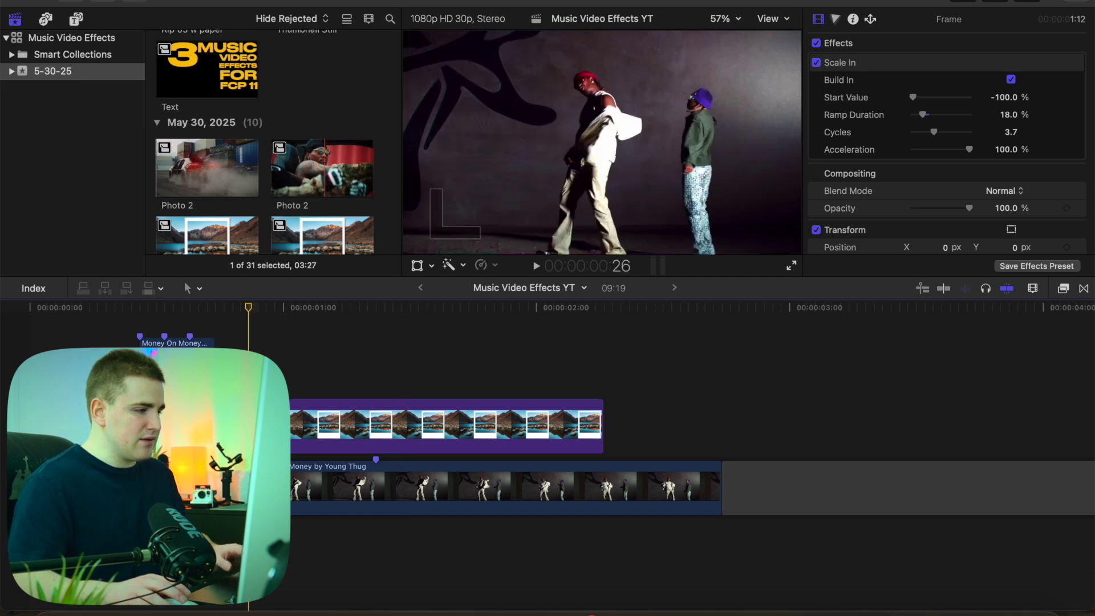
pyautogui.press('space')
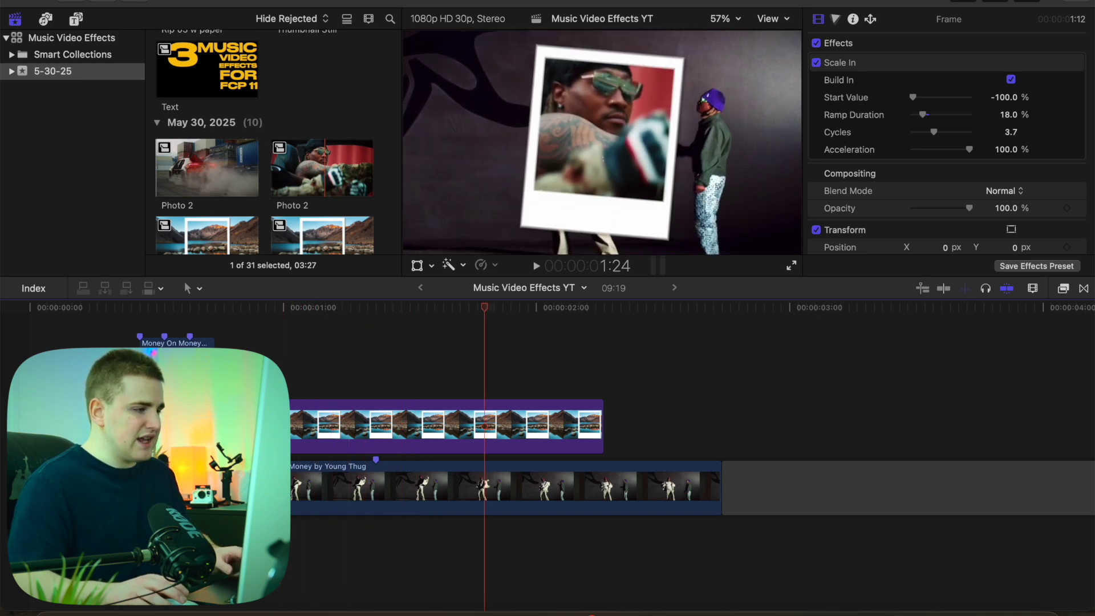
pyautogui.click(392, 414)
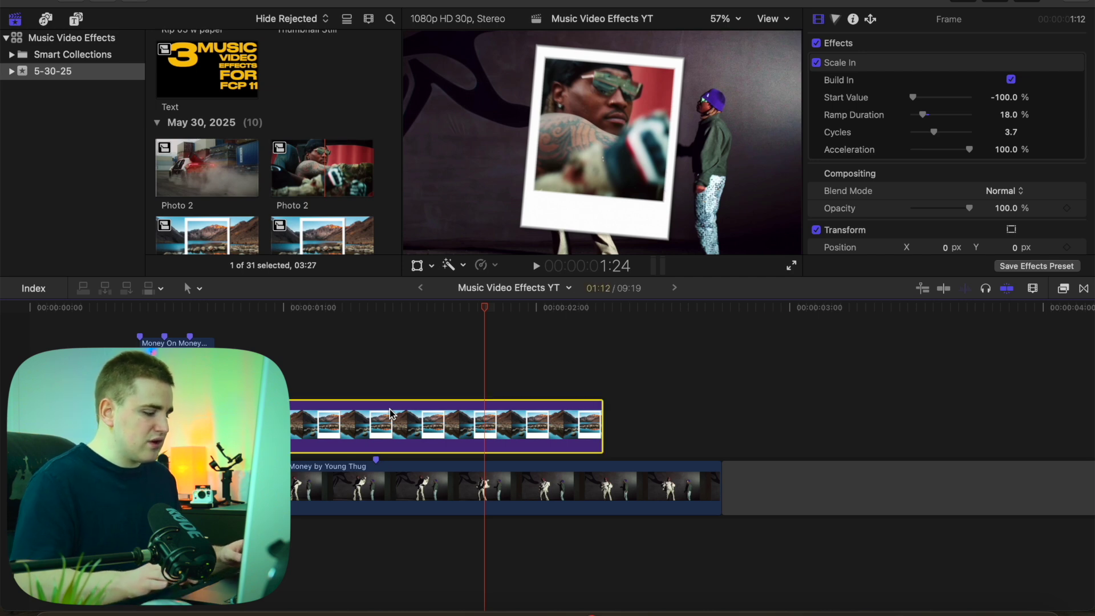
# Nest the animated polaroid in a compound clip called 'Frame w Scale'.
pyautogui.hotkey('alt', 'g')
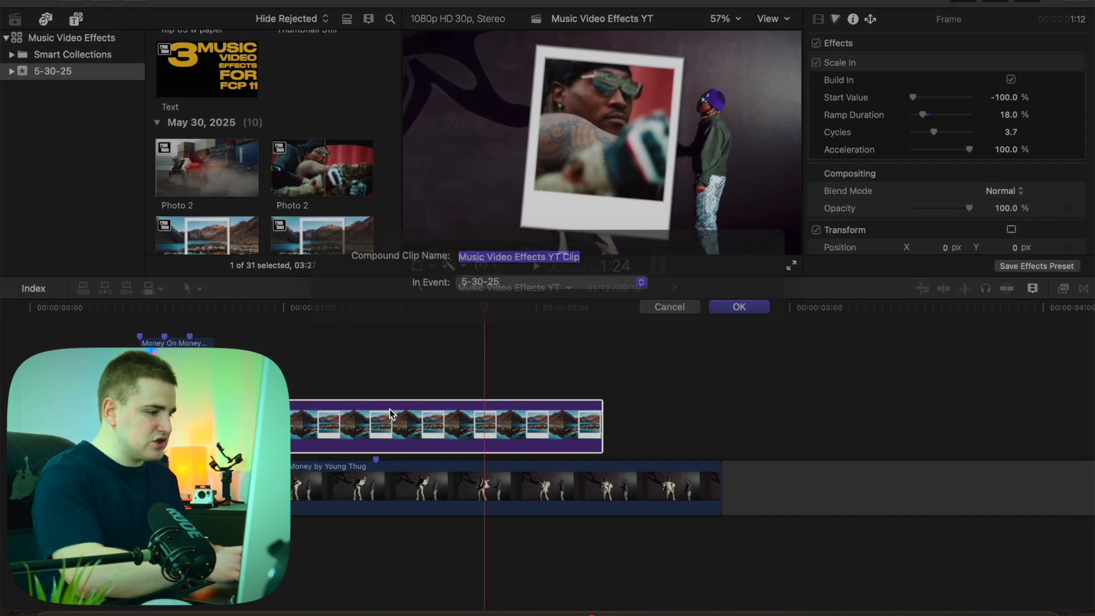
pyautogui.write('Frame w')
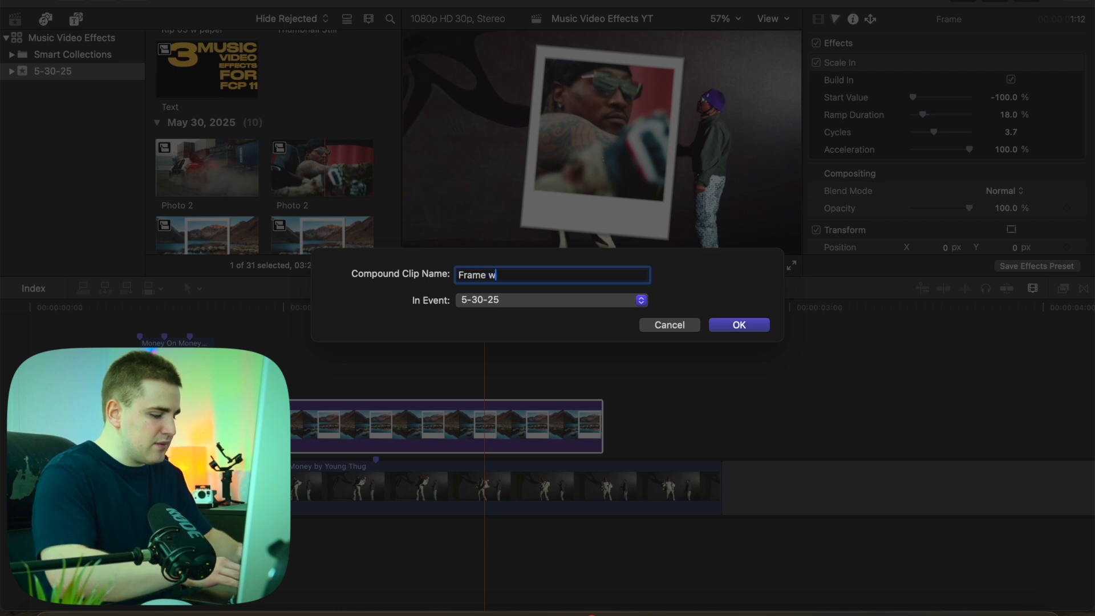
pyautogui.write(' Scale')
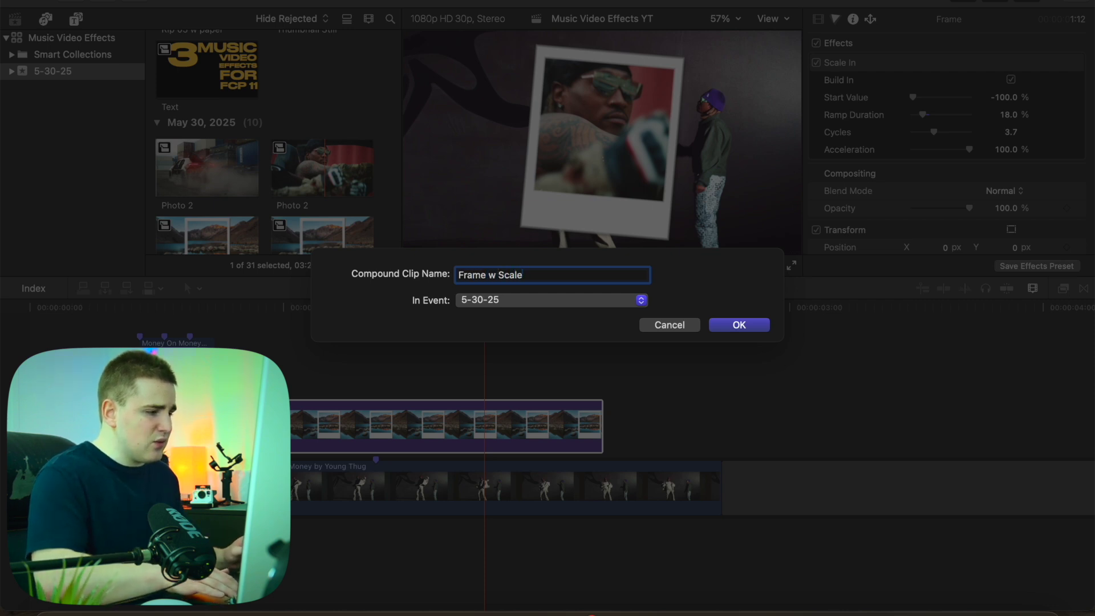
pyautogui.press('Return')
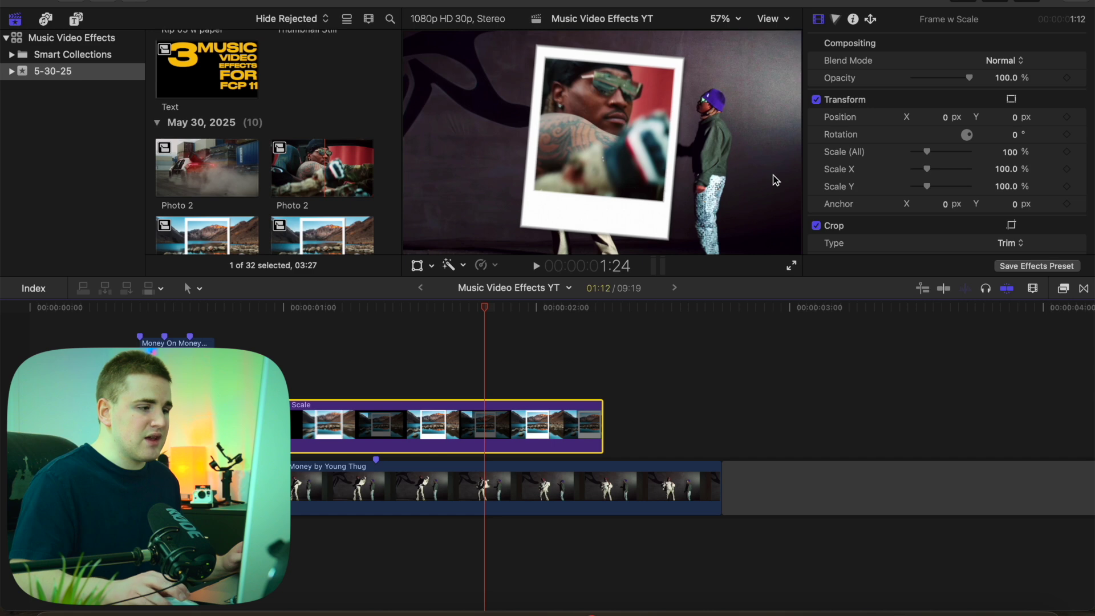
# Shift the Frame w Scale polaroid to X -518.2 px and play back the repositioned animation.
pyautogui.moveTo(942, 122)
pyautogui.mouseDown()
pyautogui.moveTo(913, 122)
pyautogui.moveTo(941, 117)
pyautogui.mouseUp()
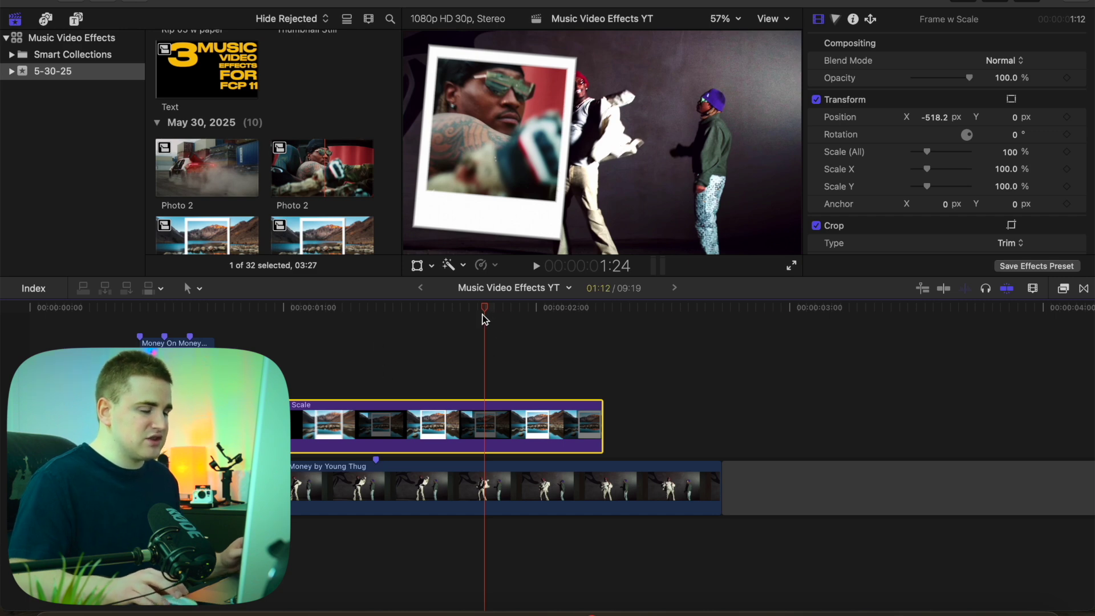
pyautogui.click(248, 331)
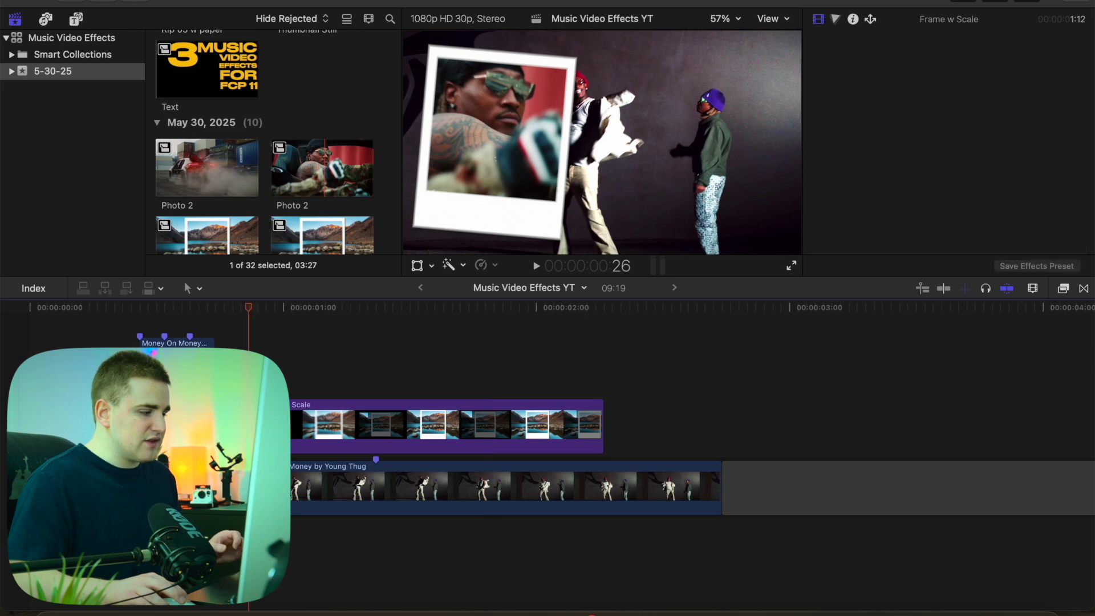
pyautogui.press('space')
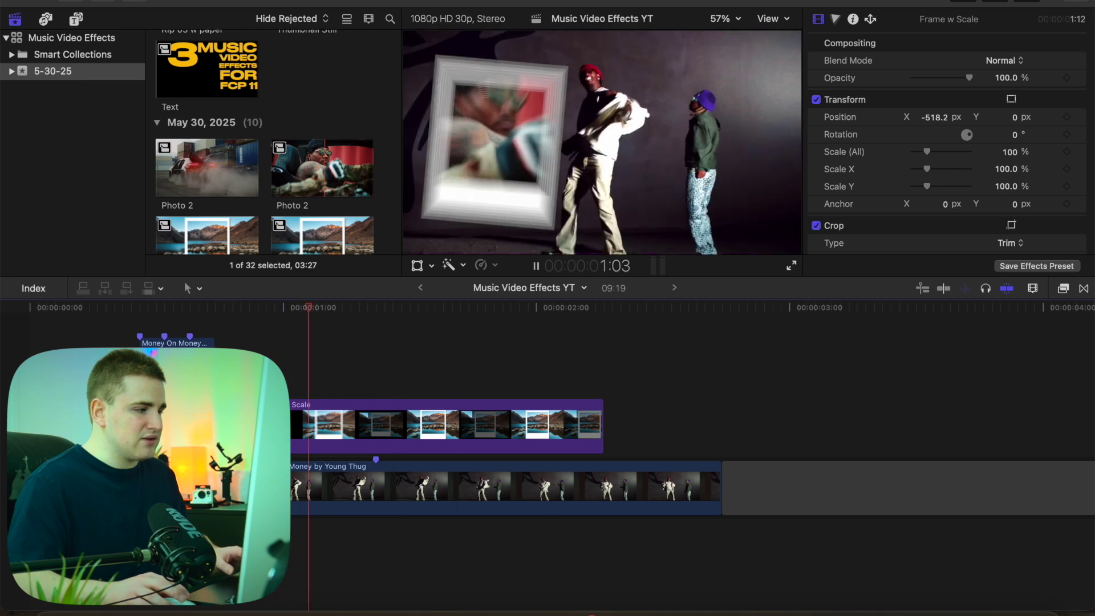
pyautogui.press('space')
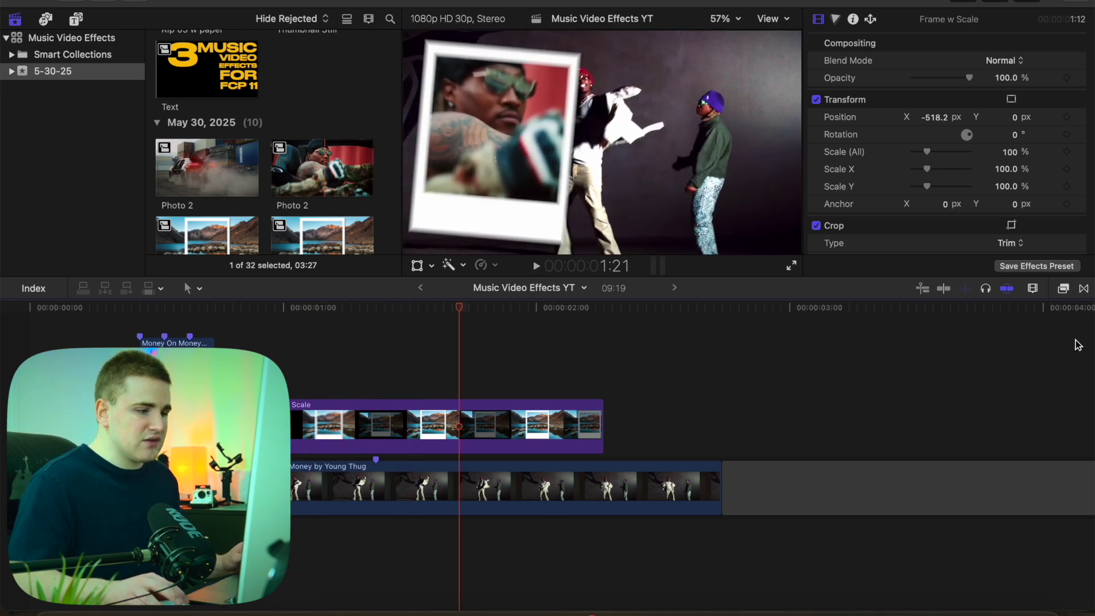
pyautogui.click(1085, 290)
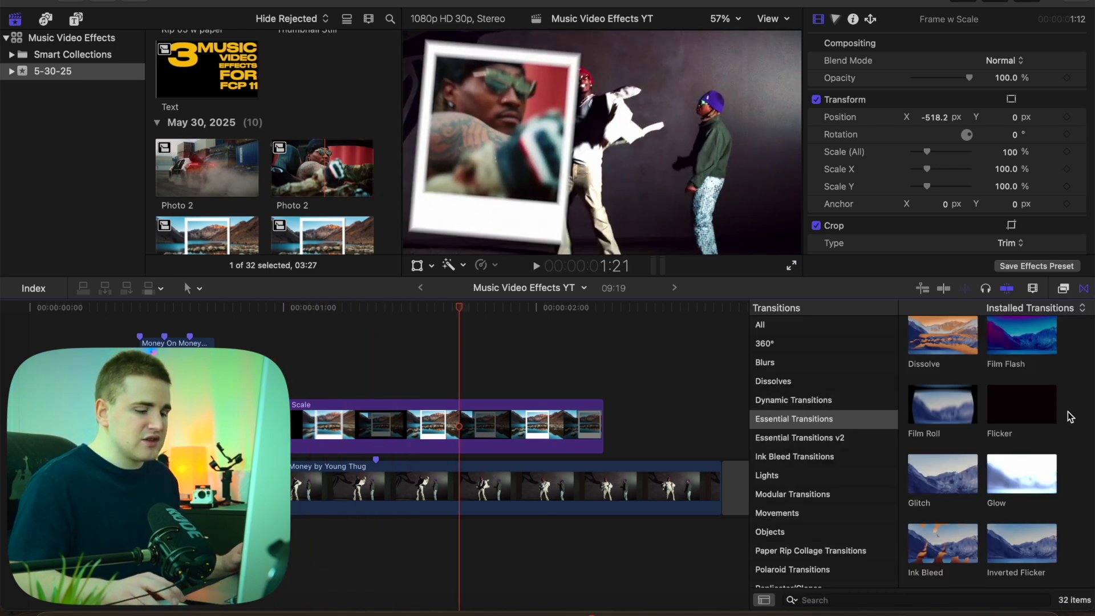
# Add Light Flash to Frame w Scale and delete the unwanted transition at its end.
pyautogui.scroll(-3, 1065, 444)
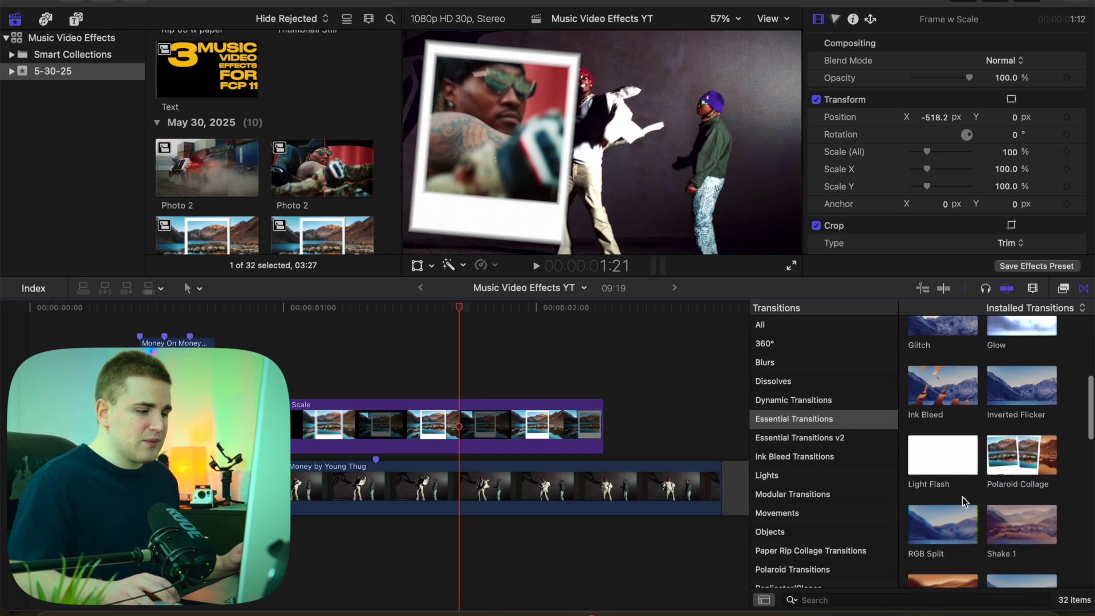
pyautogui.moveTo(956, 461); pyautogui.dragTo(542, 422)
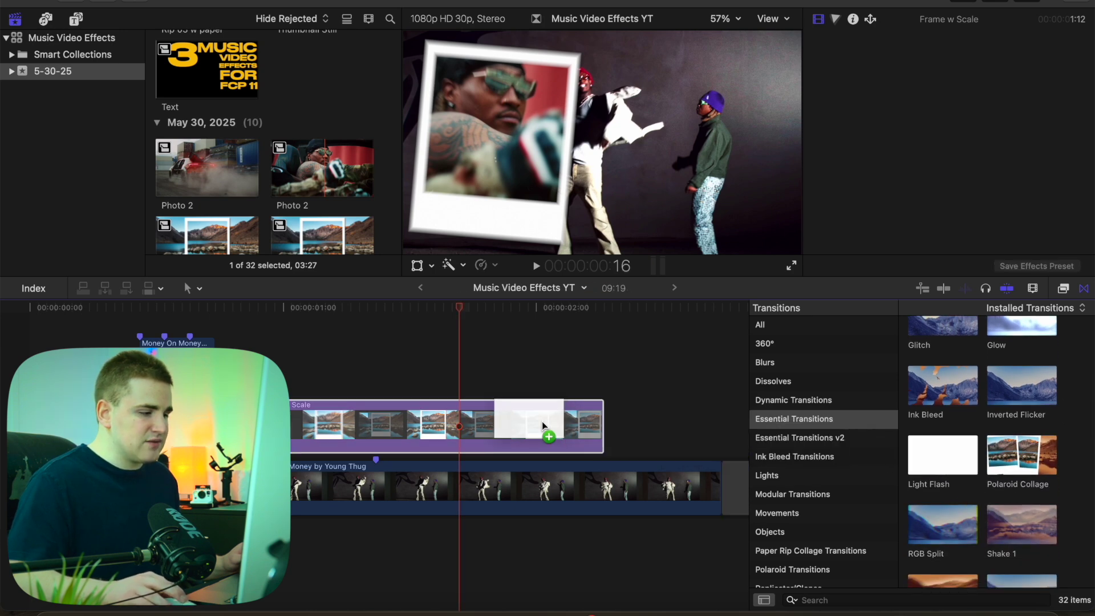
pyautogui.click(1084, 290)
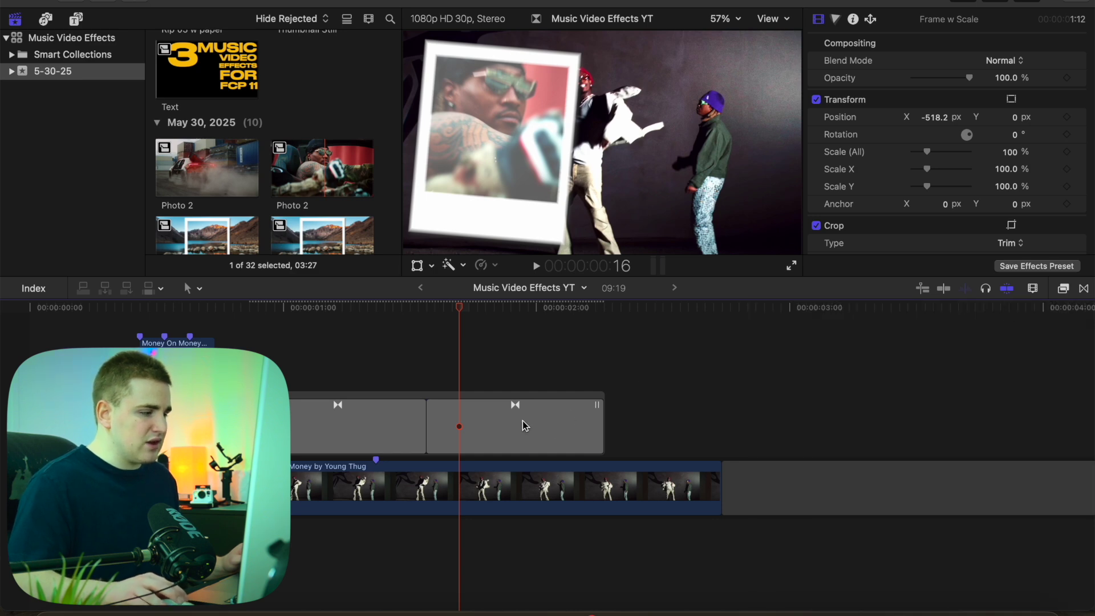
pyautogui.click(523, 422)
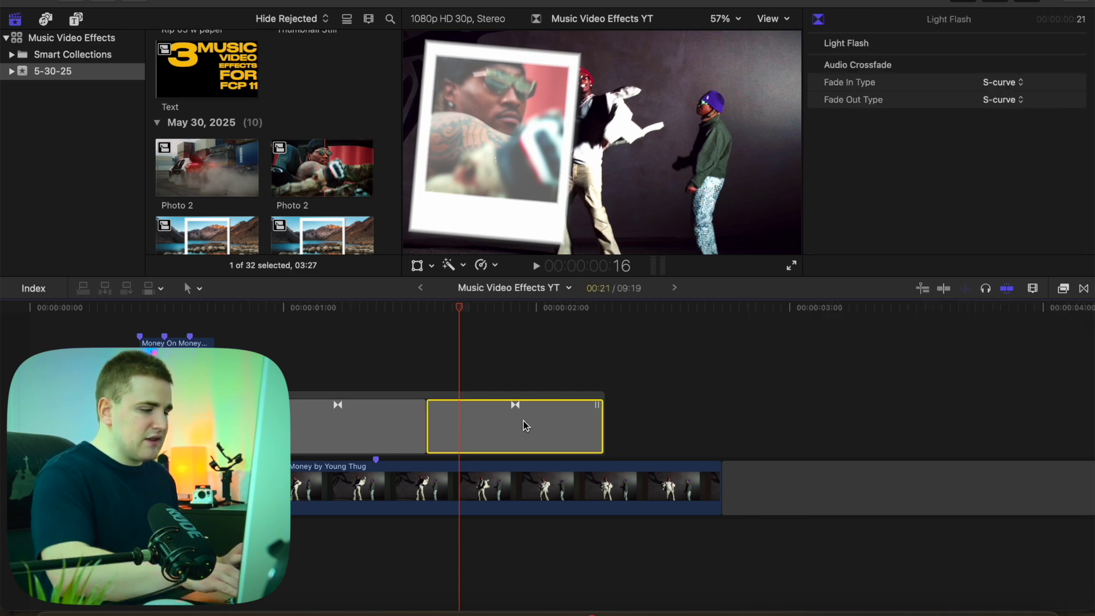
pyautogui.press('Delete')
# Shorten the Light Flash transition at the clip's start and play it back.
pyautogui.click(424, 423)
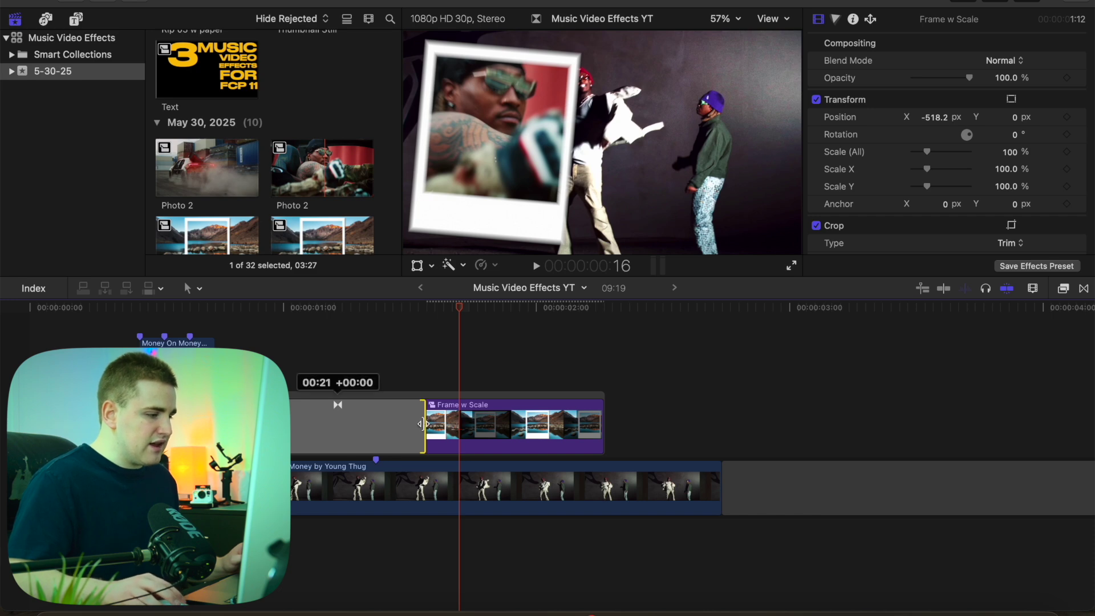
pyautogui.moveTo(424, 423); pyautogui.dragTo(336, 424)
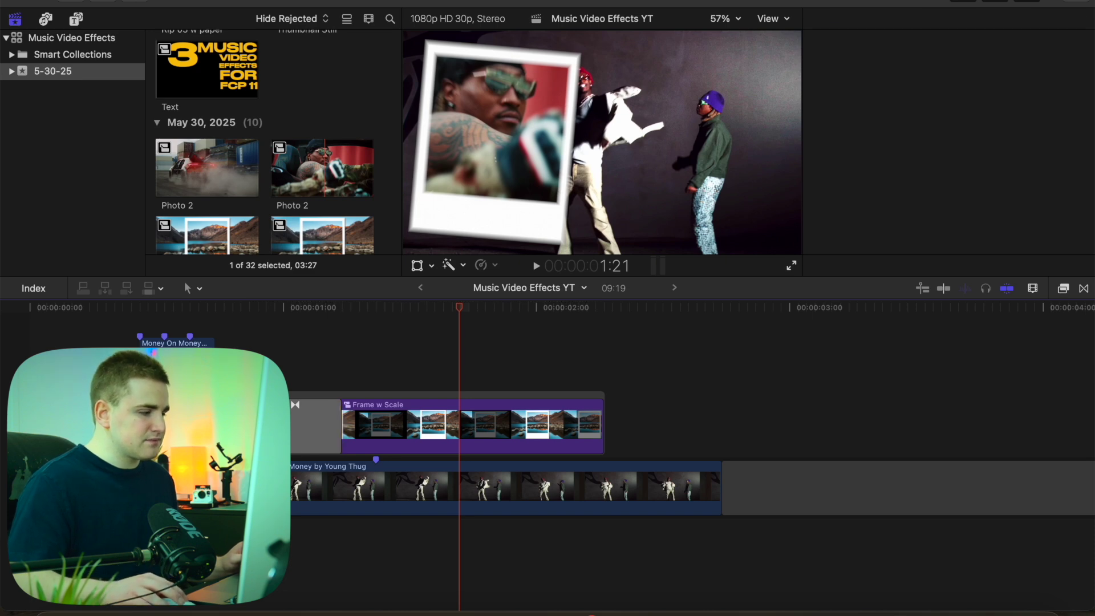
pyautogui.click(224, 485)
pyautogui.press('space')
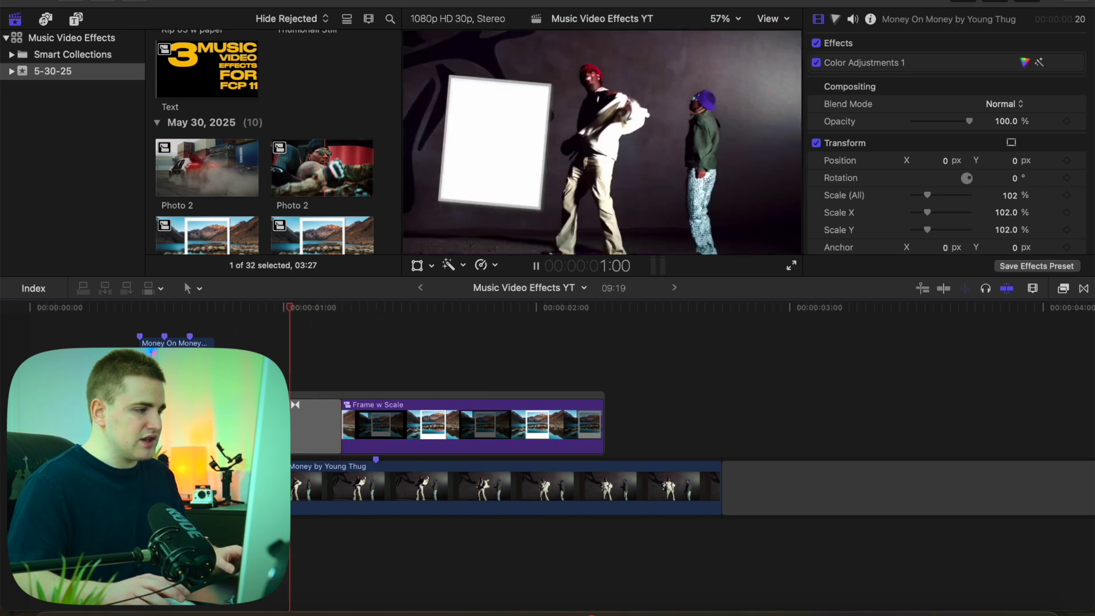
# Play back the earlier Light Flash example, then select the Frame w Scale 2 clip.
pyautogui.press('space')
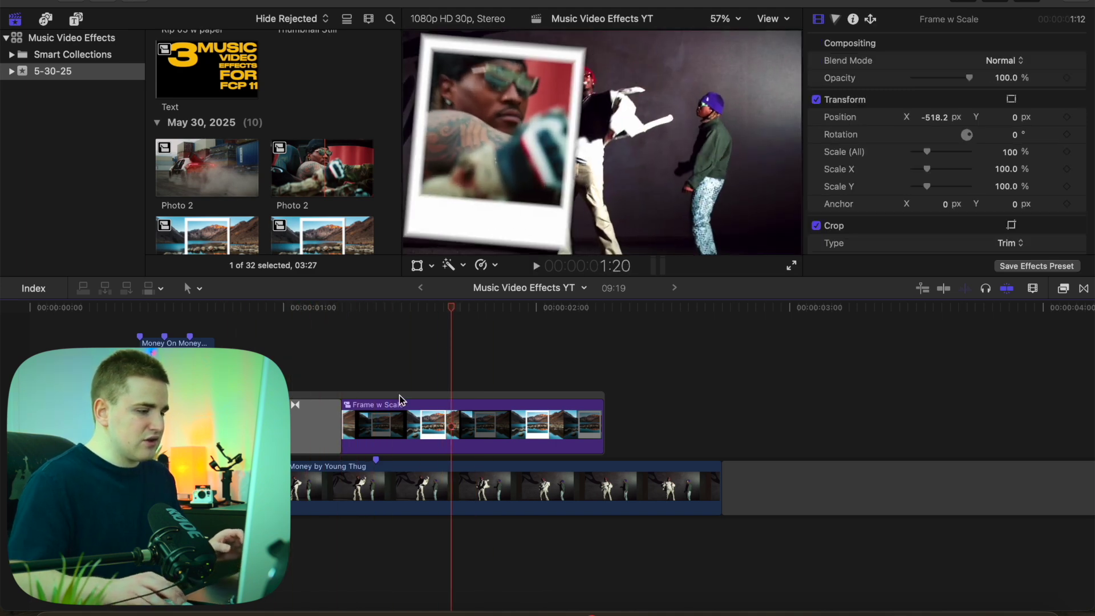
pyautogui.hscroll(15, 402, 395)
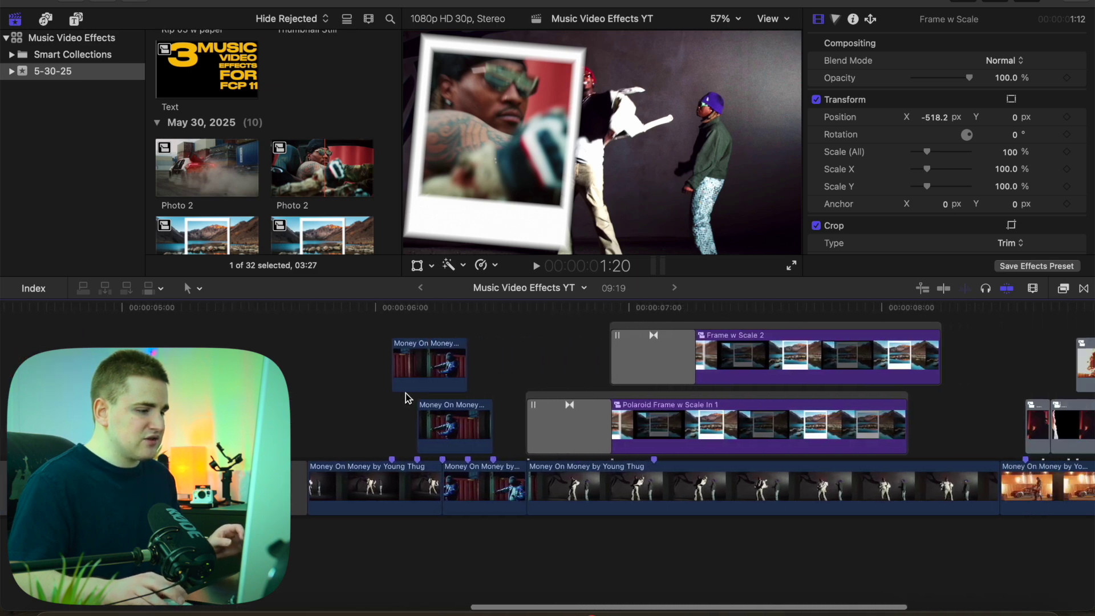
pyautogui.hscroll(6, 406, 392)
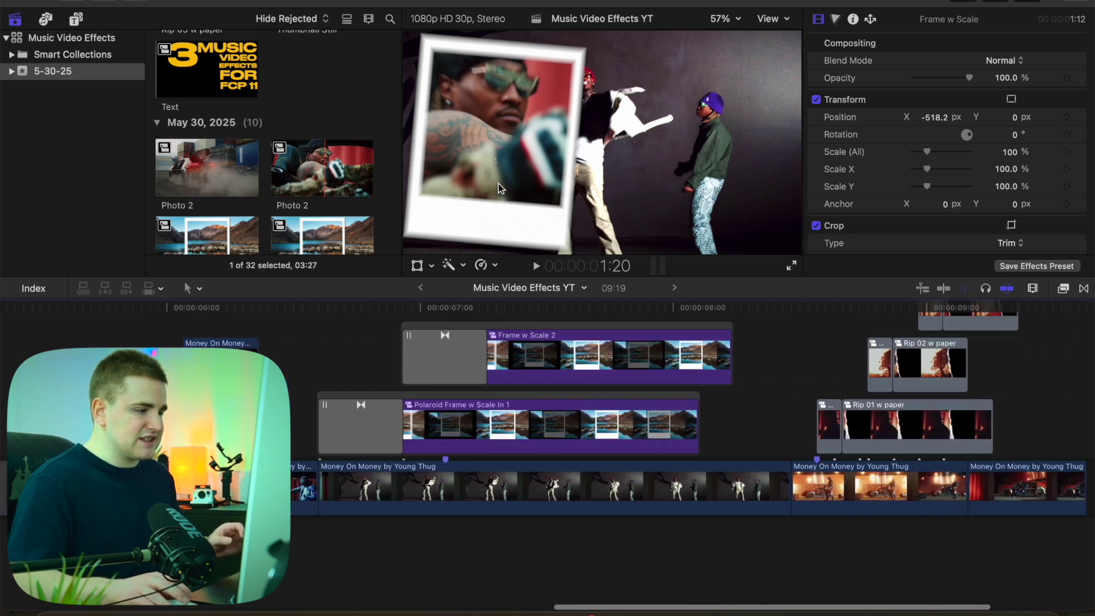
pyautogui.click(322, 376)
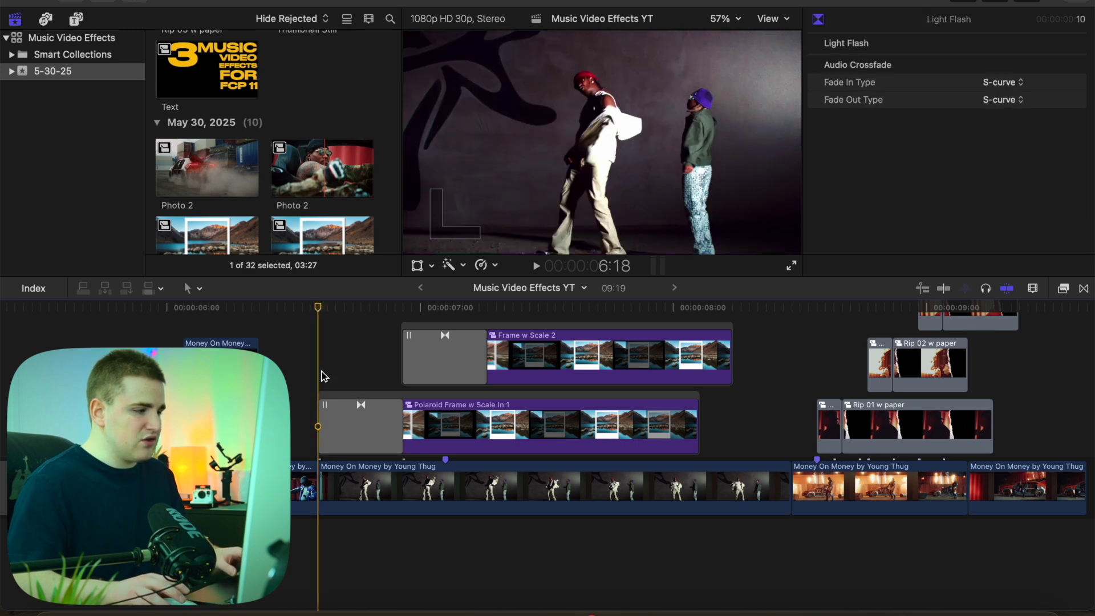
pyautogui.press('space')
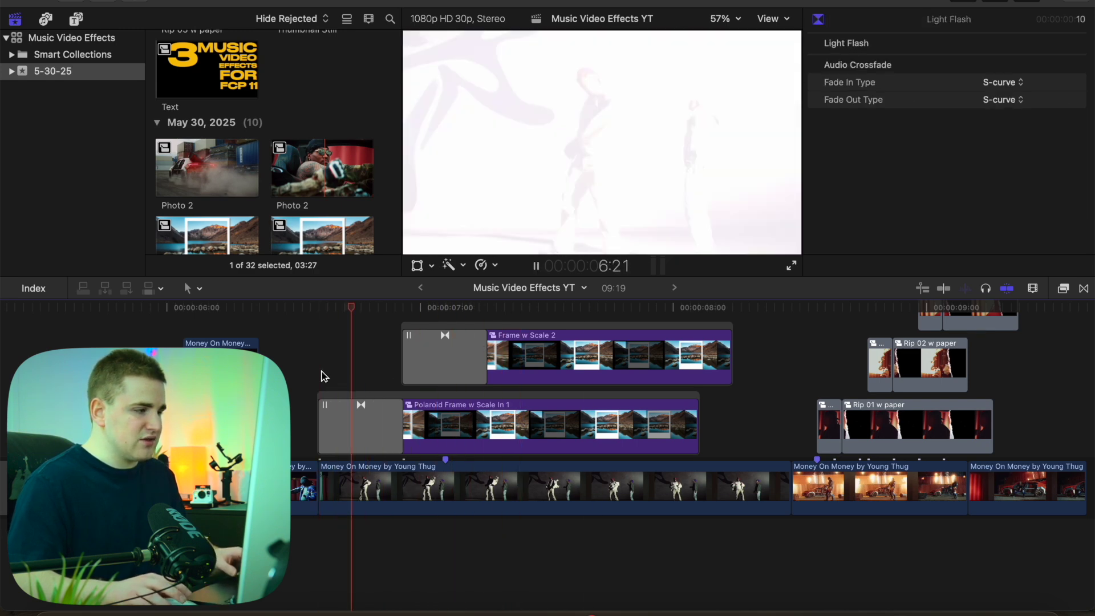
pyautogui.press('space')
pyautogui.click(503, 337)
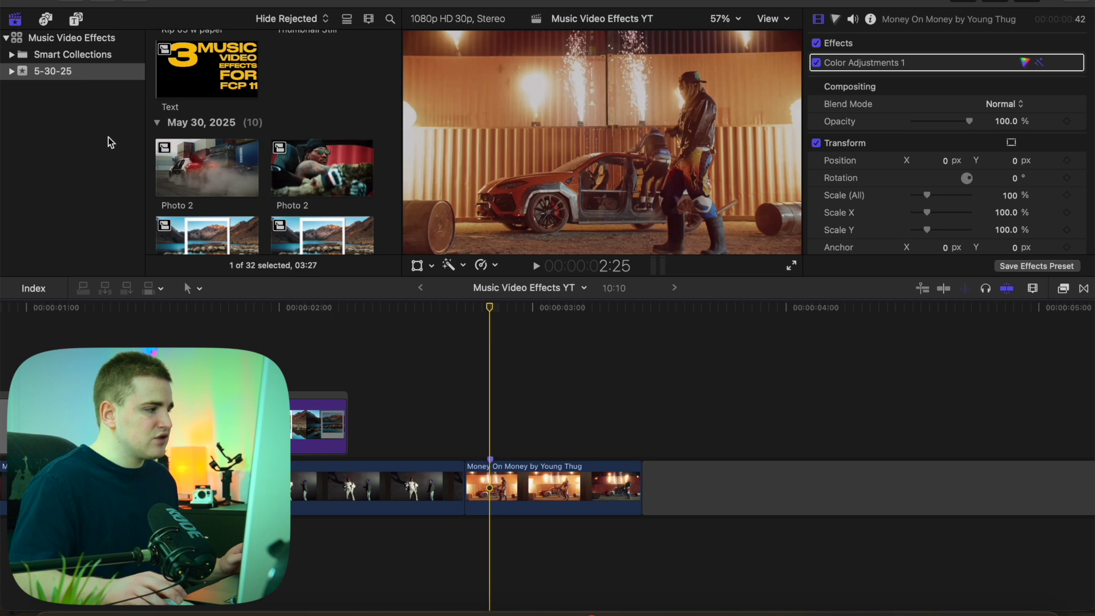
# Place a Paper Rip Overlay above the car-scene clip, trimmed to end with it.
pyautogui.click(77, 20)
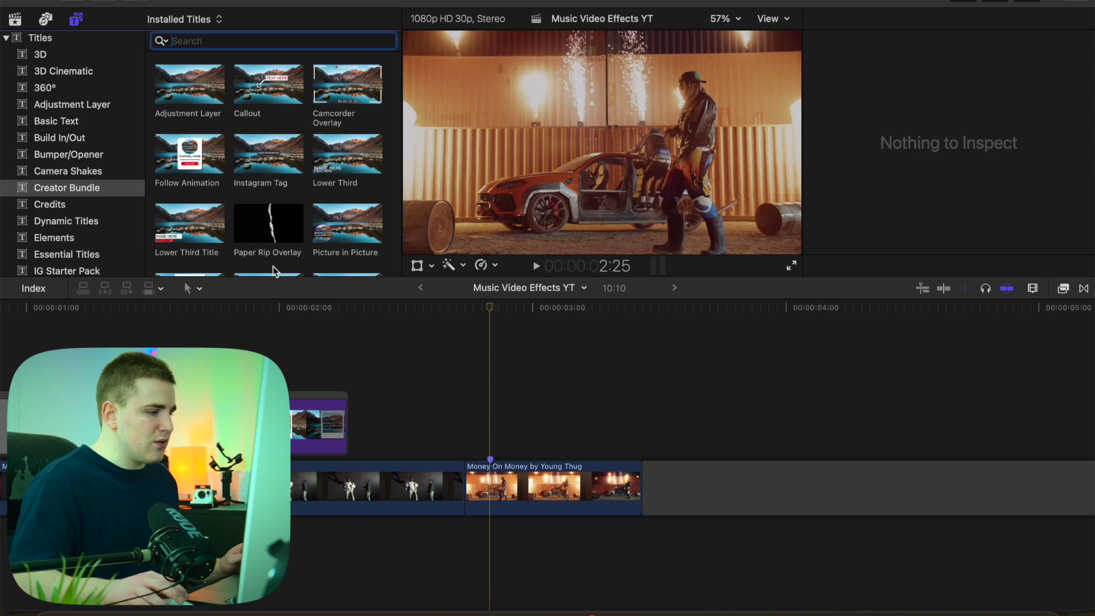
pyautogui.moveTo(263, 225); pyautogui.dragTo(504, 423)
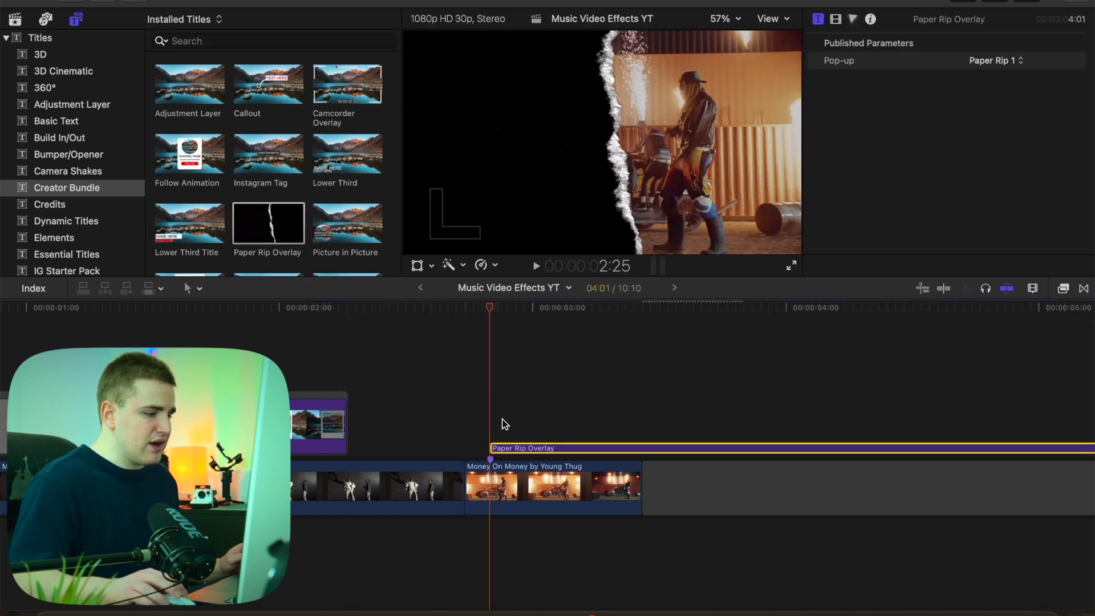
pyautogui.click(642, 447)
pyautogui.hotkey('alt', ']')
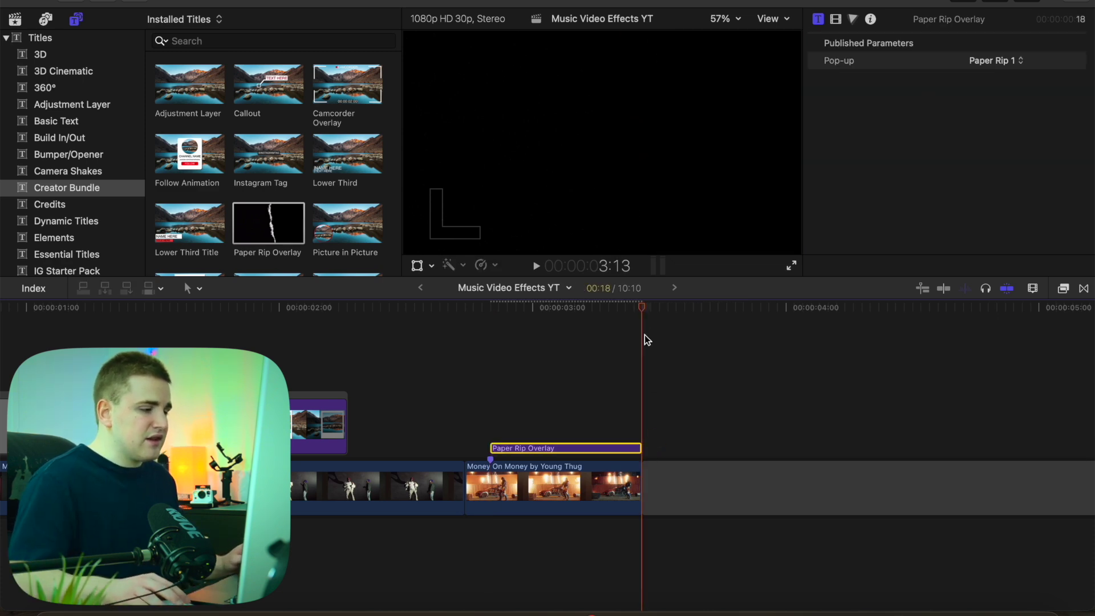
pyautogui.moveTo(642, 313); pyautogui.dragTo(570, 314)
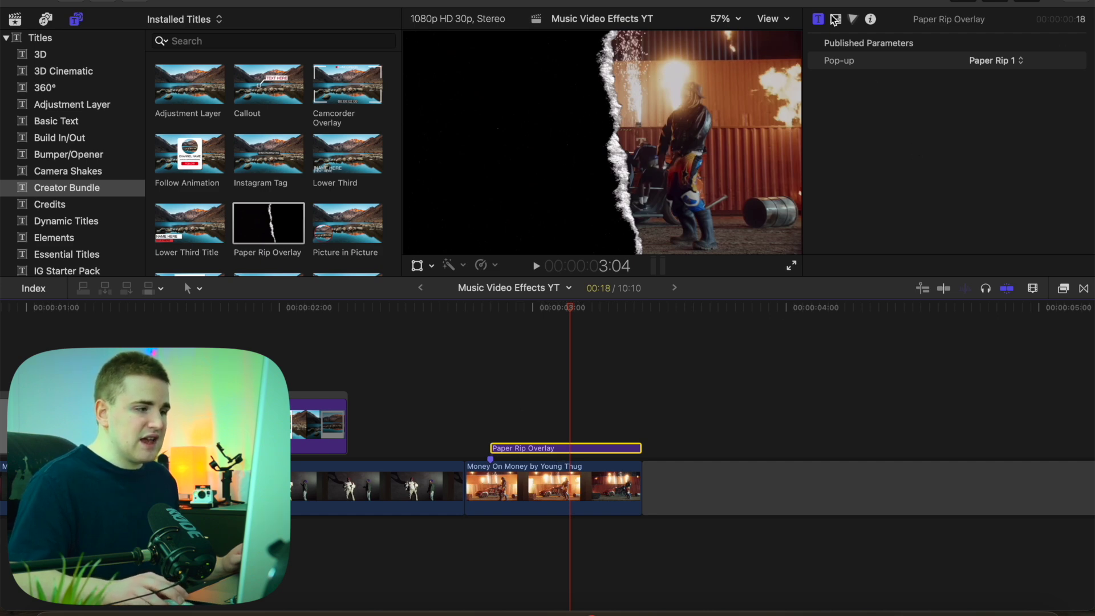
# Switch the overlay to the Paper Rip 5 variant and show the library's Still clips.
pyautogui.click(998, 63)
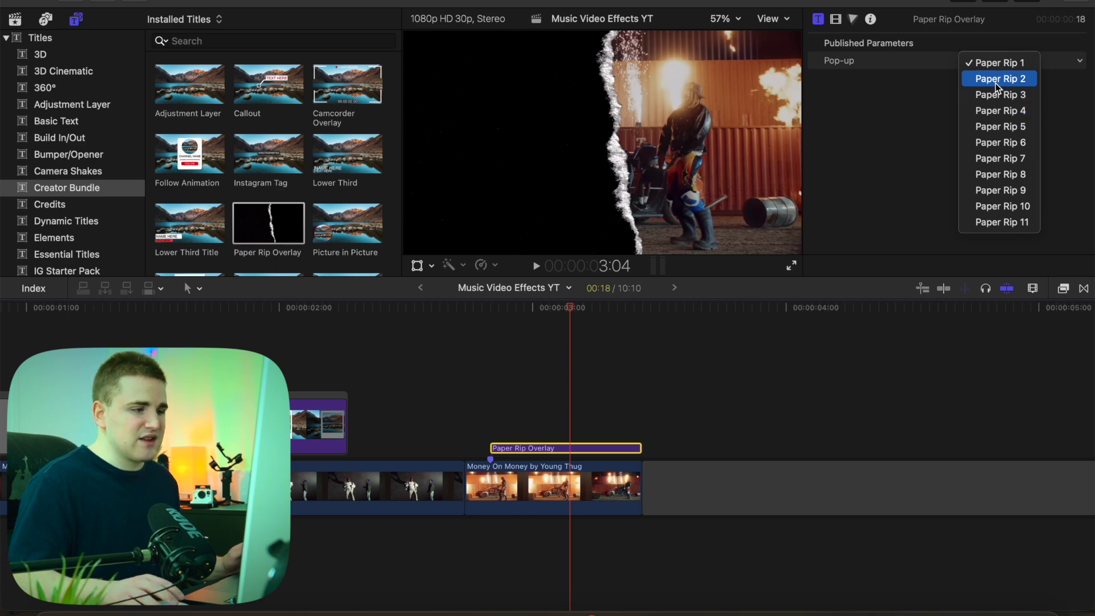
pyautogui.click(995, 126)
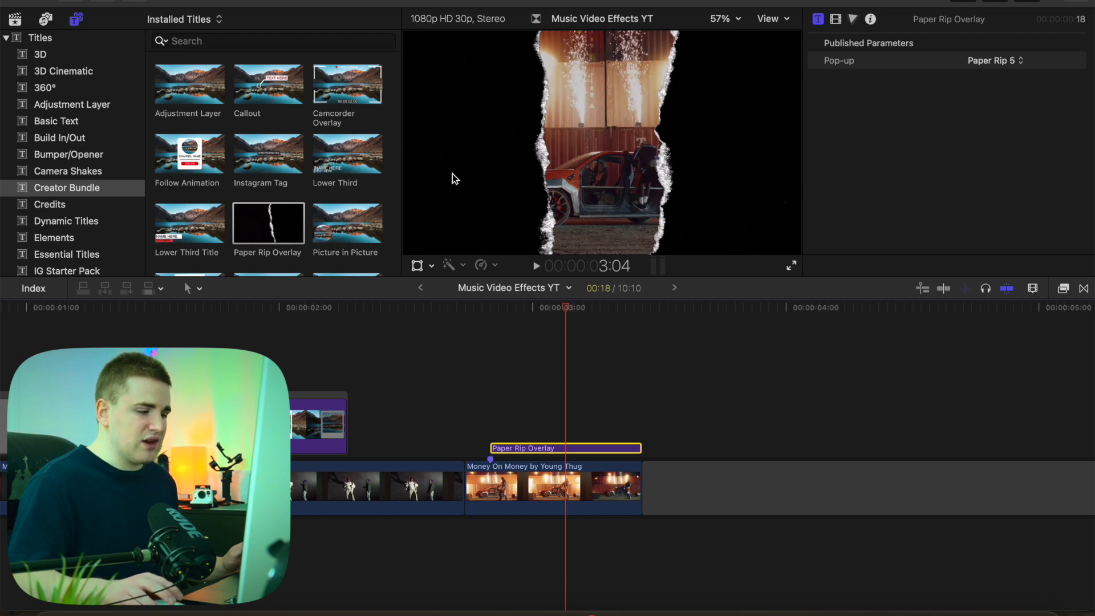
pyautogui.click(20, 23)
pyautogui.scroll(-10, 186, 170)
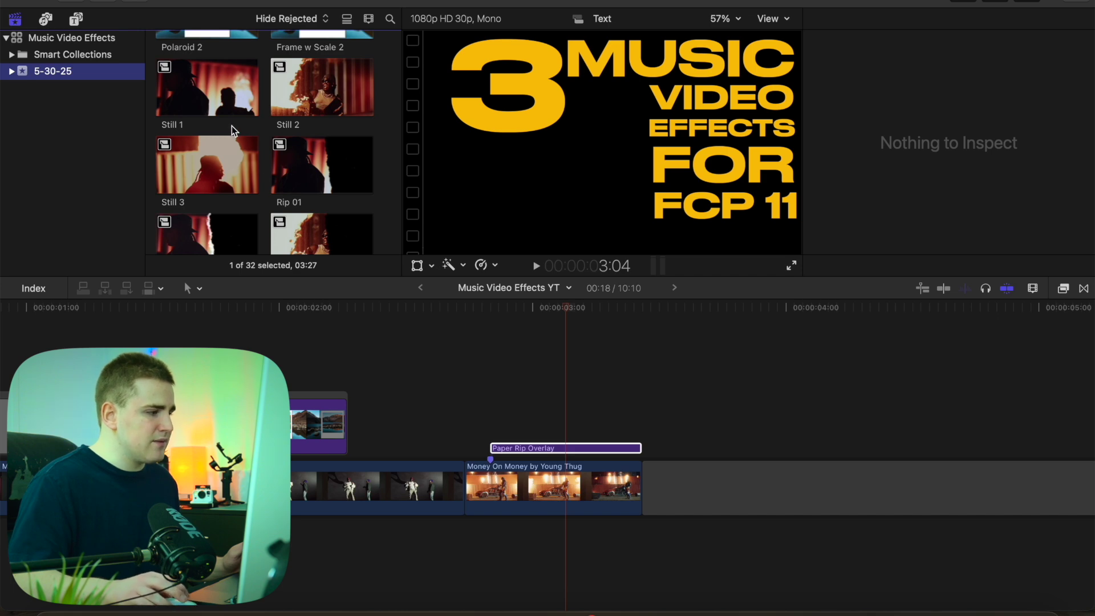
# Put Still 3 beneath the Paper Rip Overlay and trim its end to match the overlay.
pyautogui.click(212, 168)
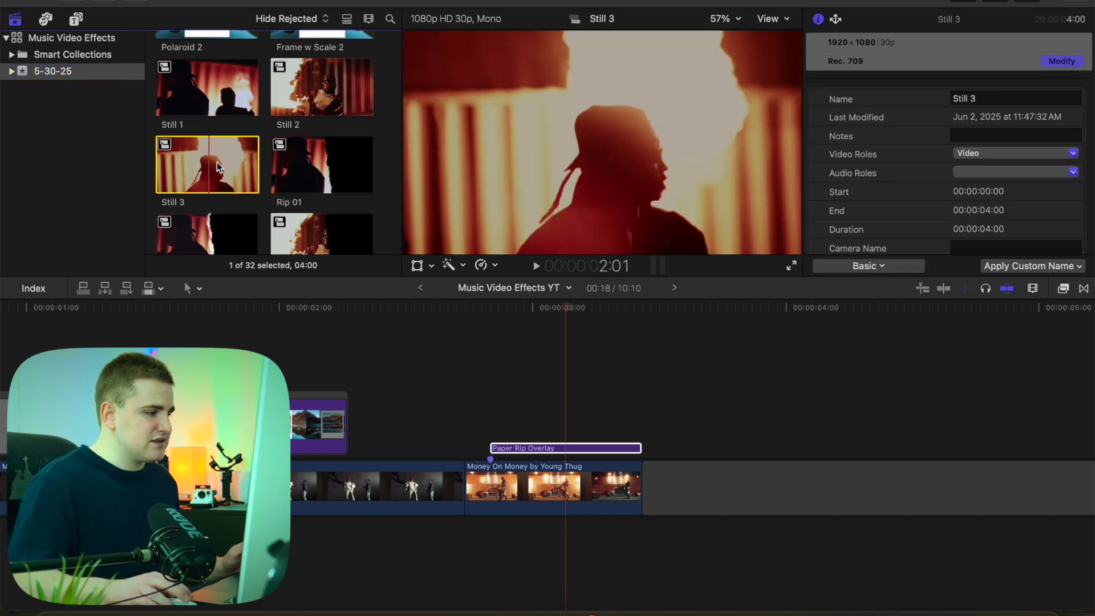
pyautogui.moveTo(200, 167); pyautogui.dragTo(495, 450)
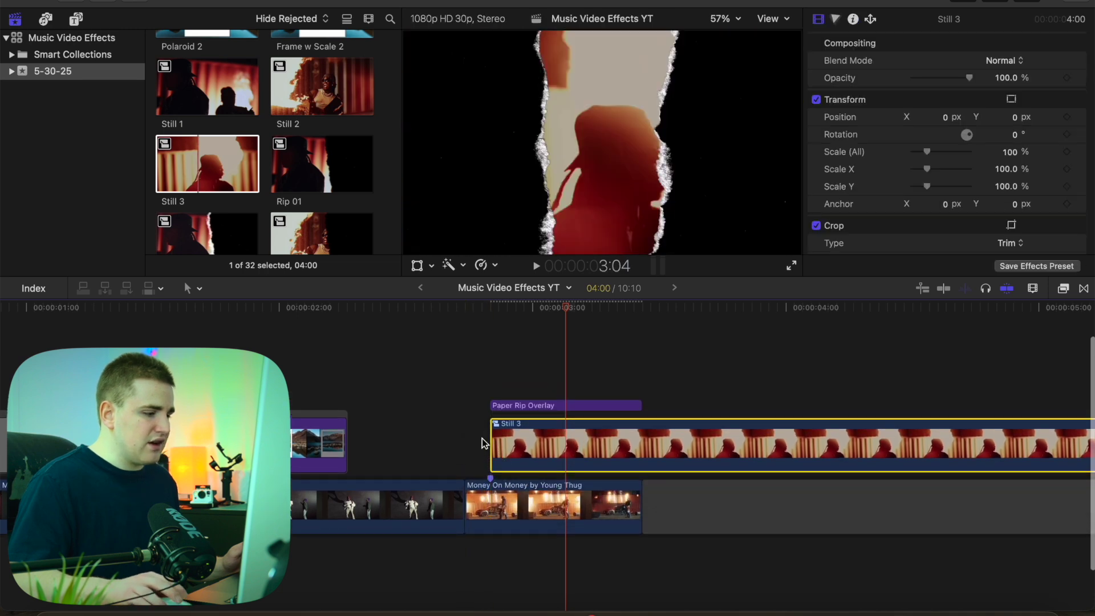
pyautogui.click(640, 385)
pyautogui.click(666, 437)
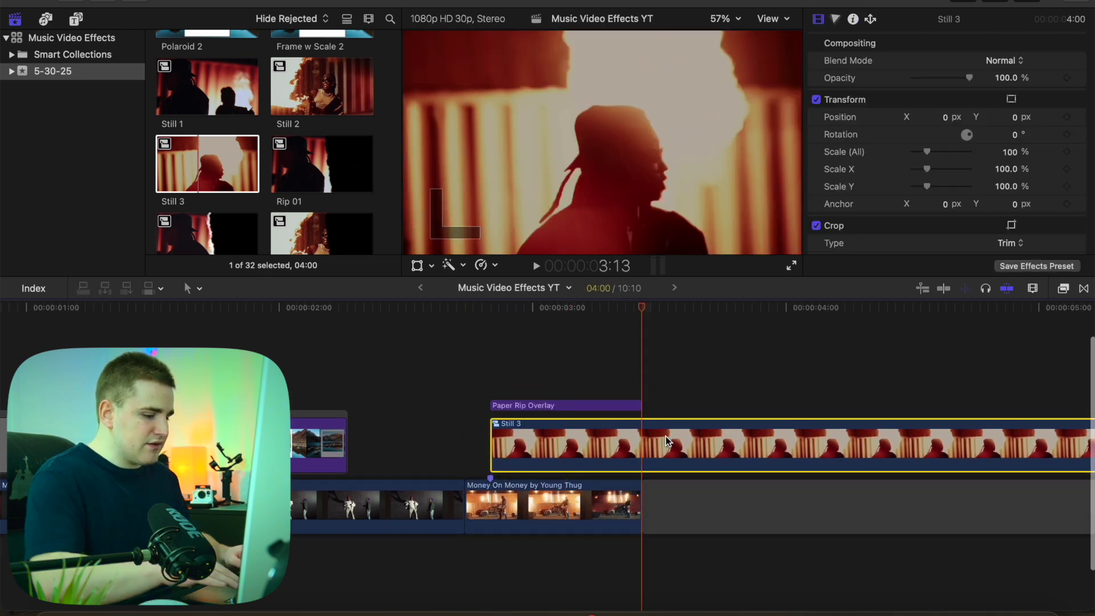
pyautogui.hotkey('alt', ']')
pyautogui.click(575, 405)
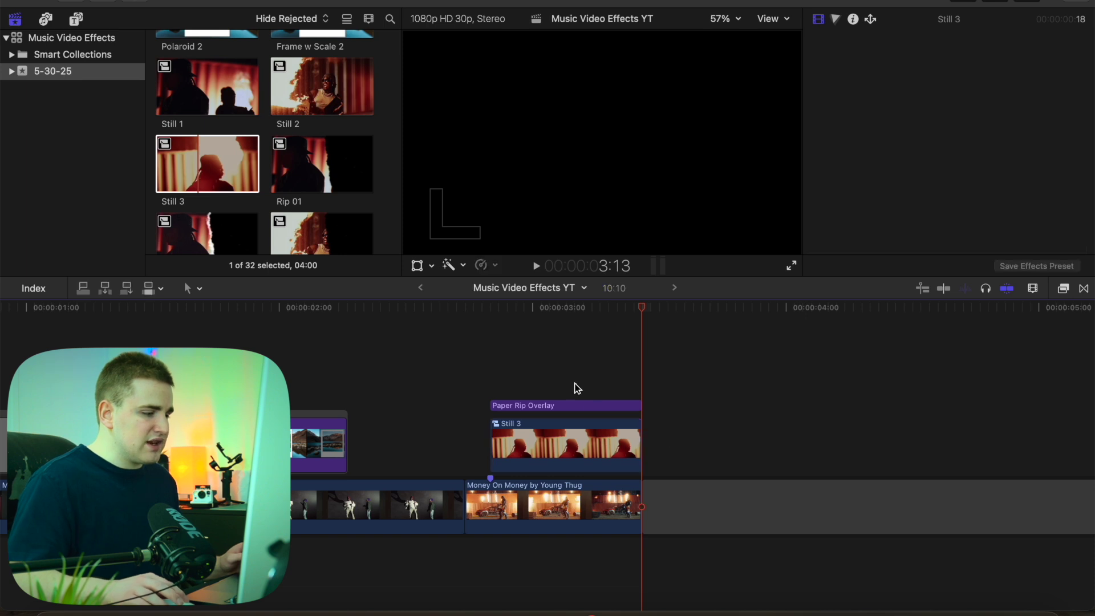
pyautogui.click(576, 406)
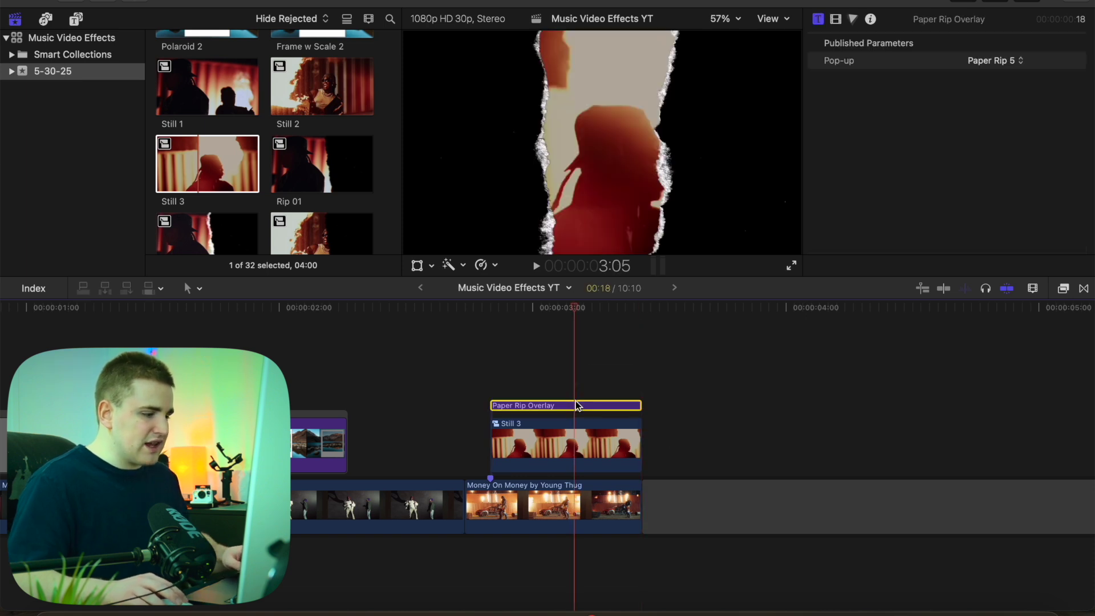
# Duplicate the Paper Rip Overlay upward and set the lower copy's blend mode to Stencil Alpha.
pyautogui.moveTo(577, 405); pyautogui.dragTo(575, 387)
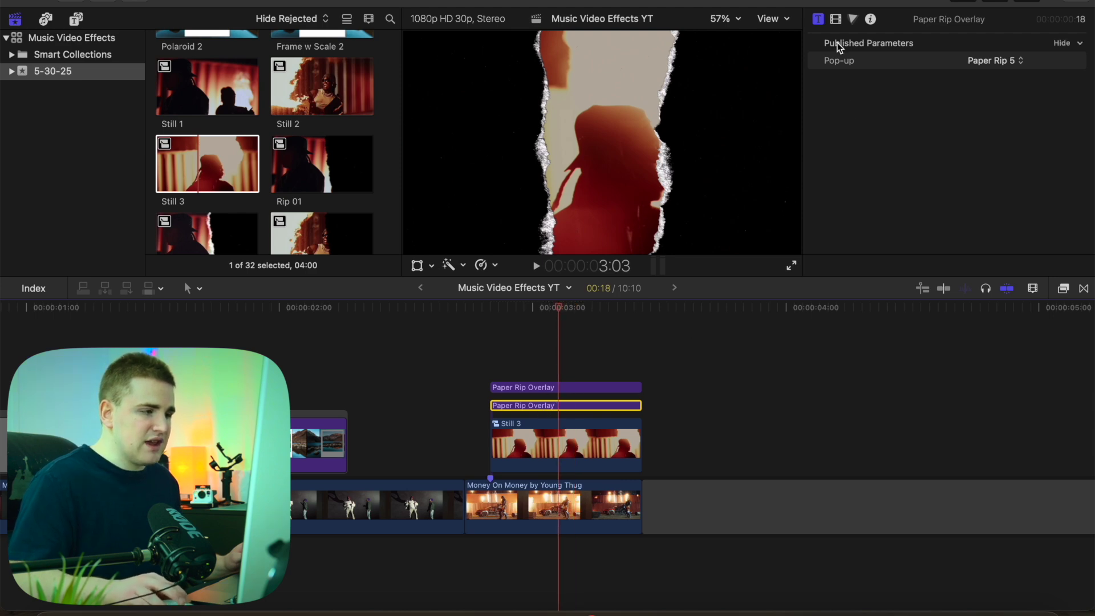
pyautogui.click(835, 19)
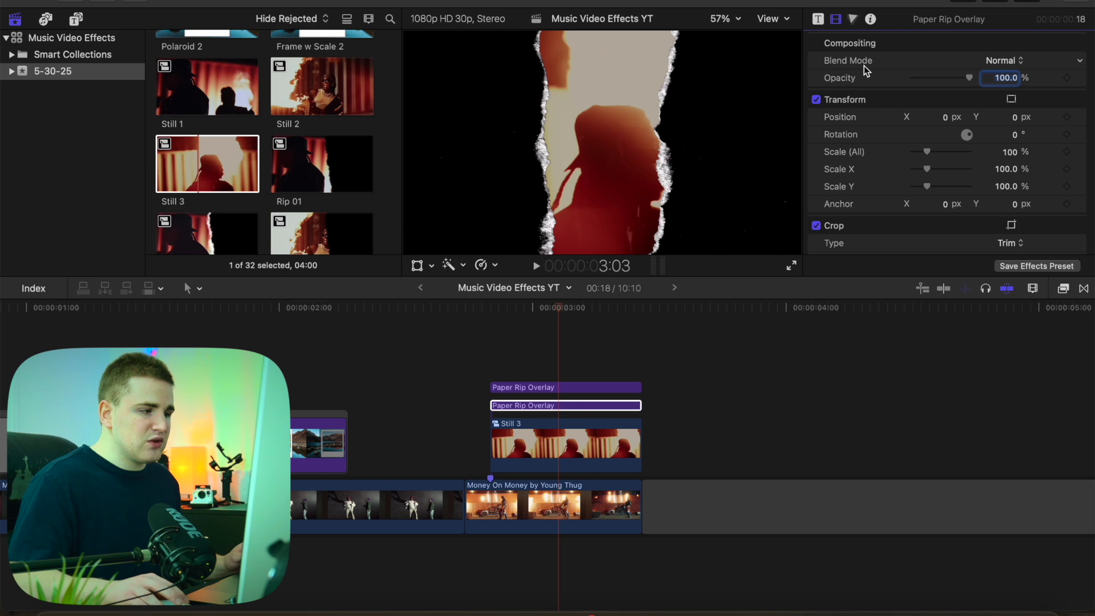
pyautogui.click(997, 62)
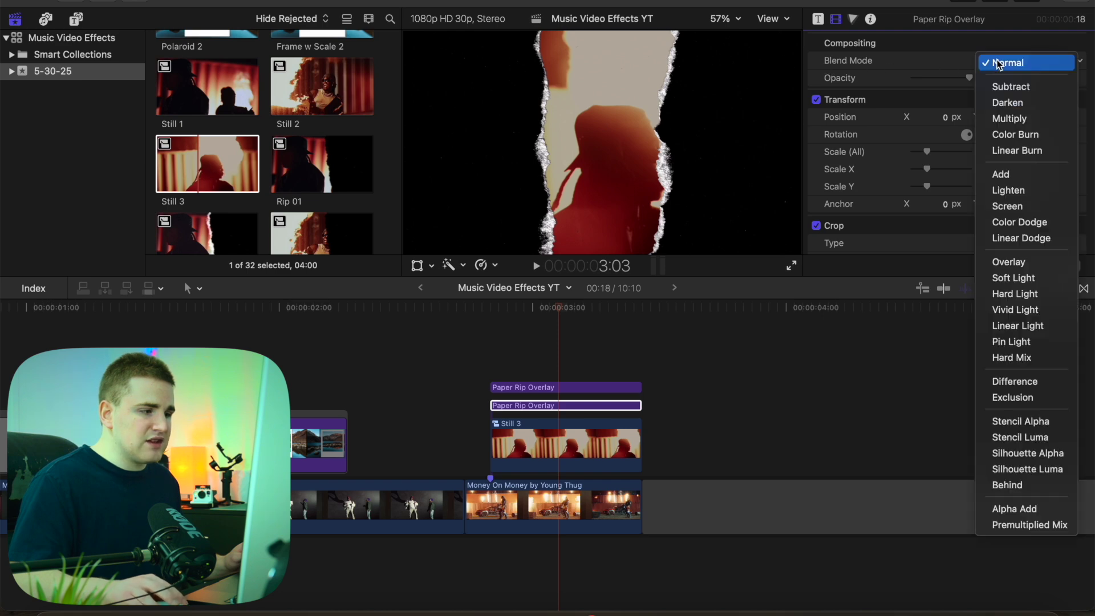
pyautogui.click(1007, 416)
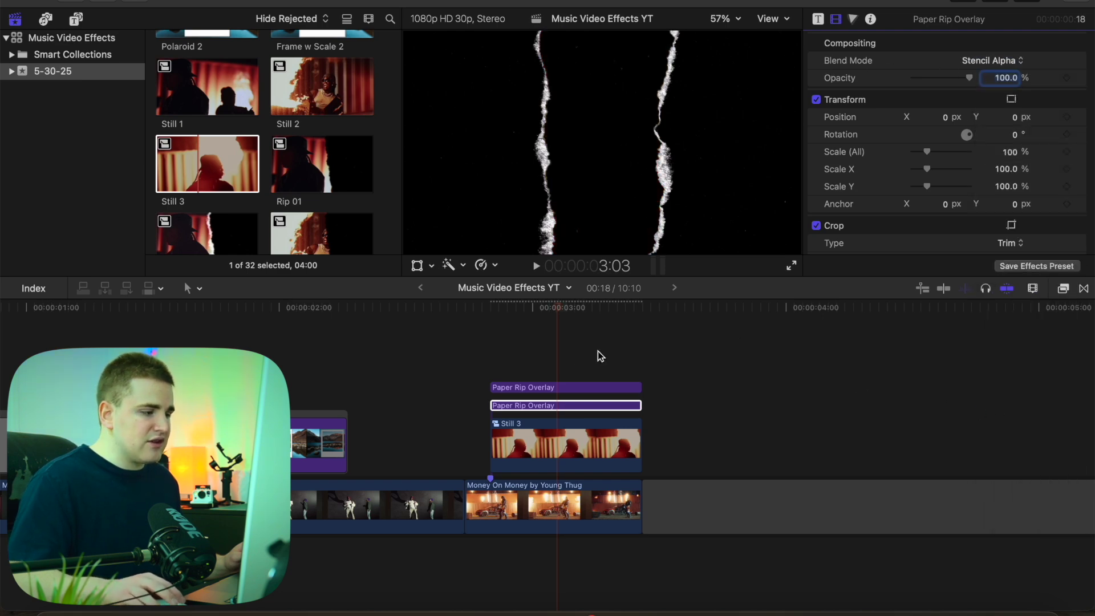
# Scale Still 3 up to 170%.
pyautogui.click(556, 387)
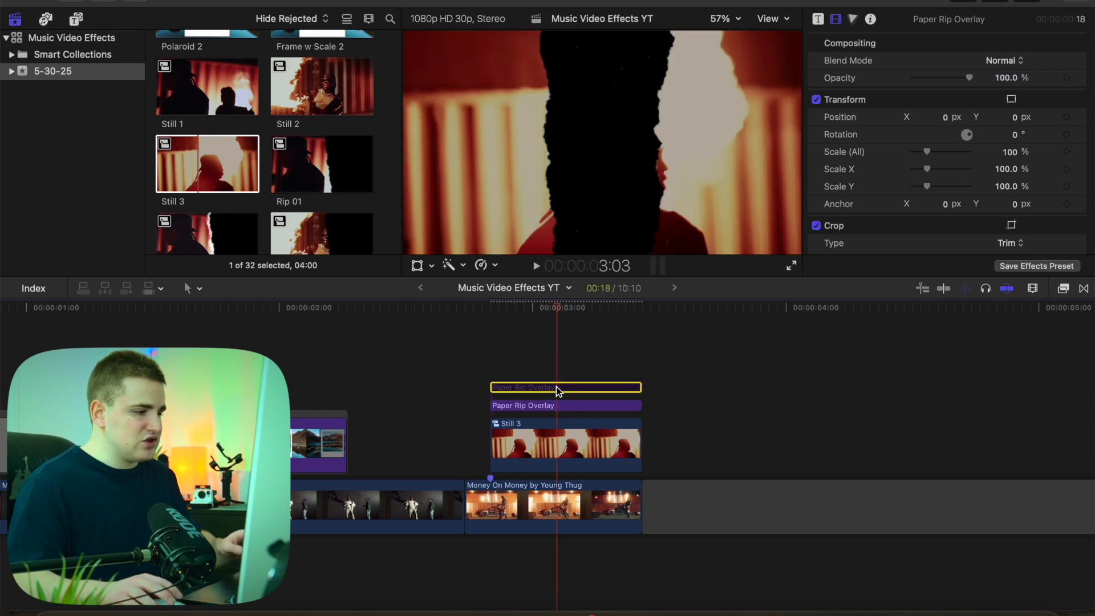
pyautogui.click(559, 448)
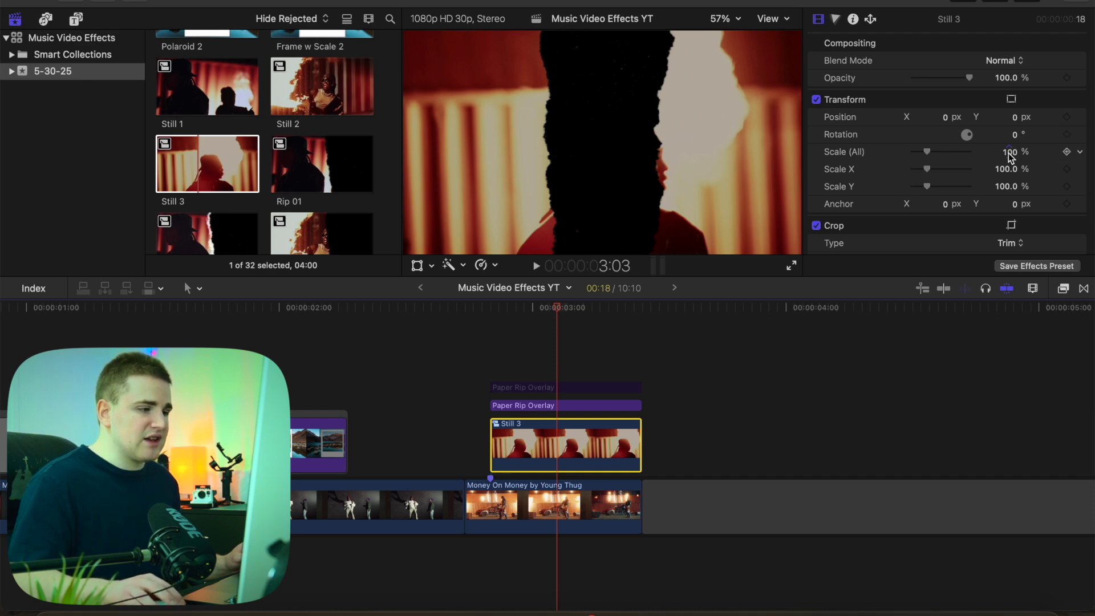
pyautogui.moveTo(1009, 153); pyautogui.dragTo(1015, 78)
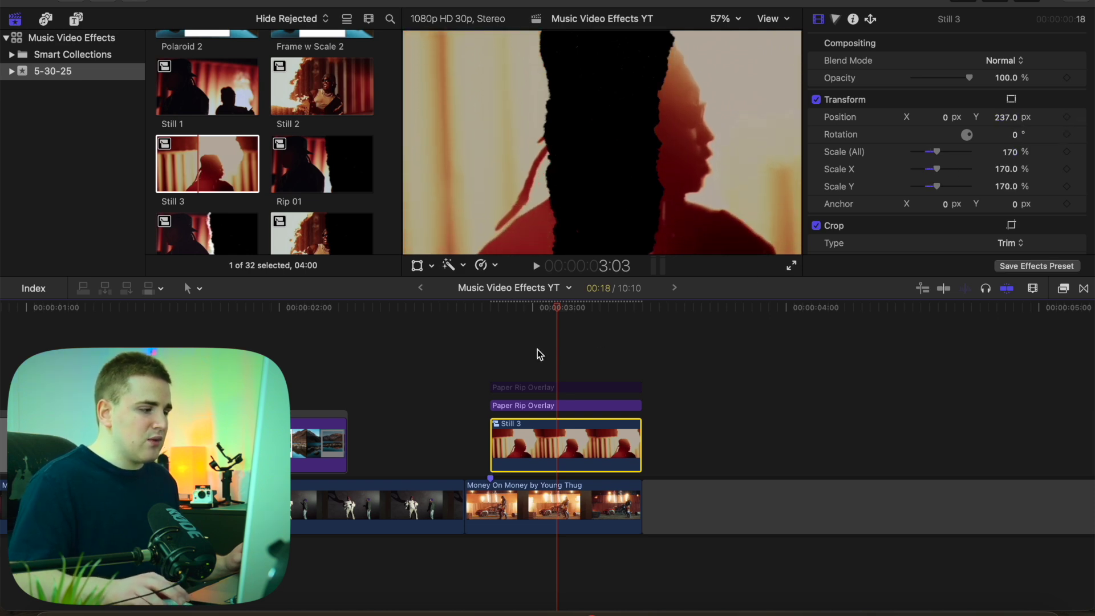
# Nest Still 3 and the Stencil Alpha overlay in a compound clip named 'Rip'.
pyautogui.moveTo(445, 399); pyautogui.dragTo(504, 441)
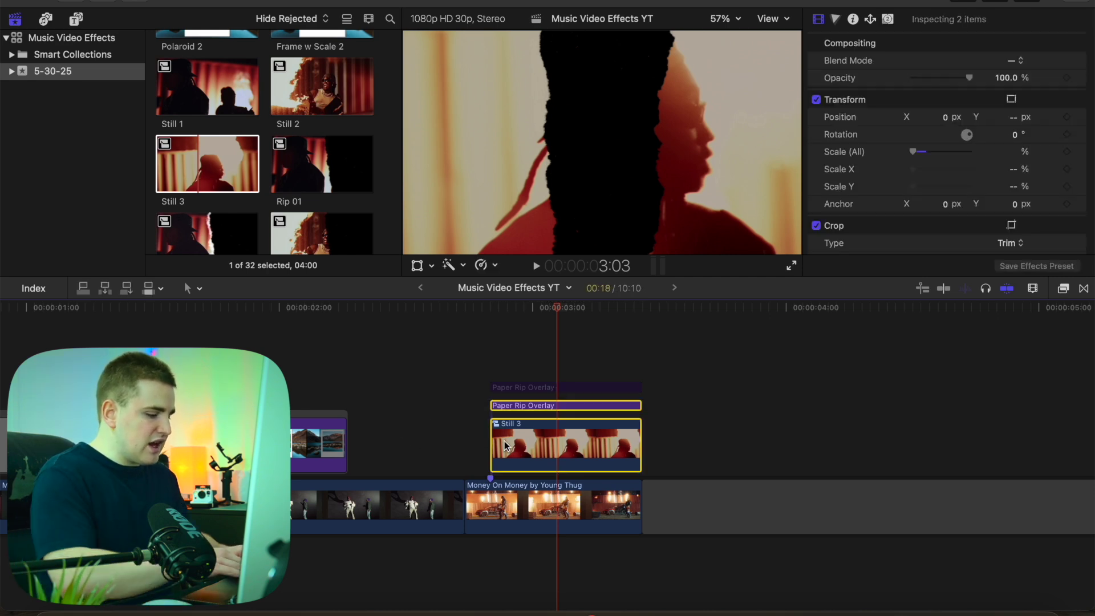
pyautogui.hotkey('alt', 'g')
pyautogui.write('R')
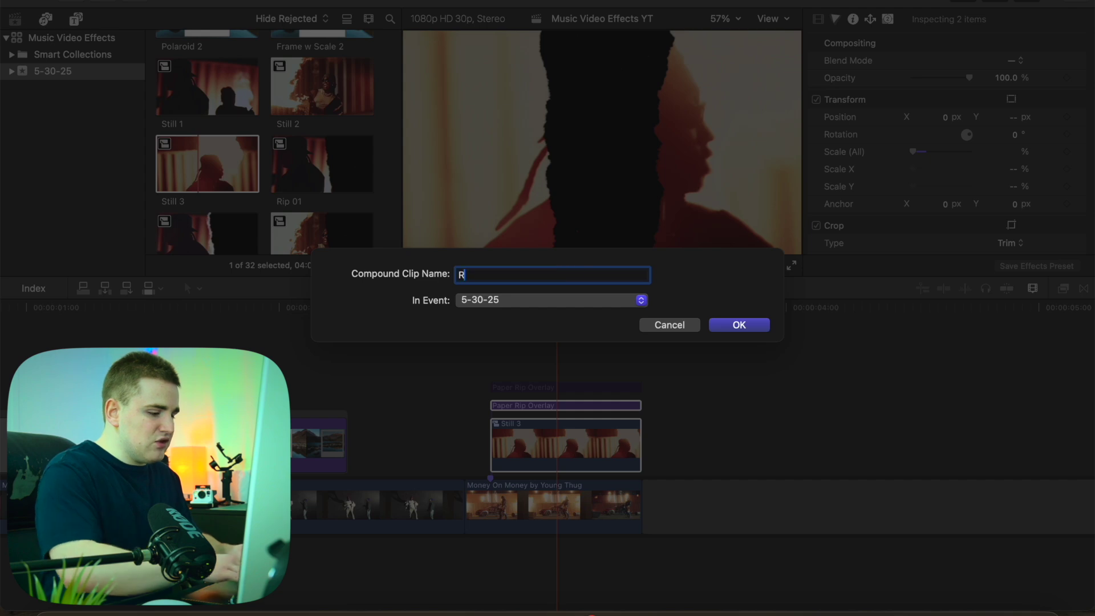
pyautogui.write('ip')
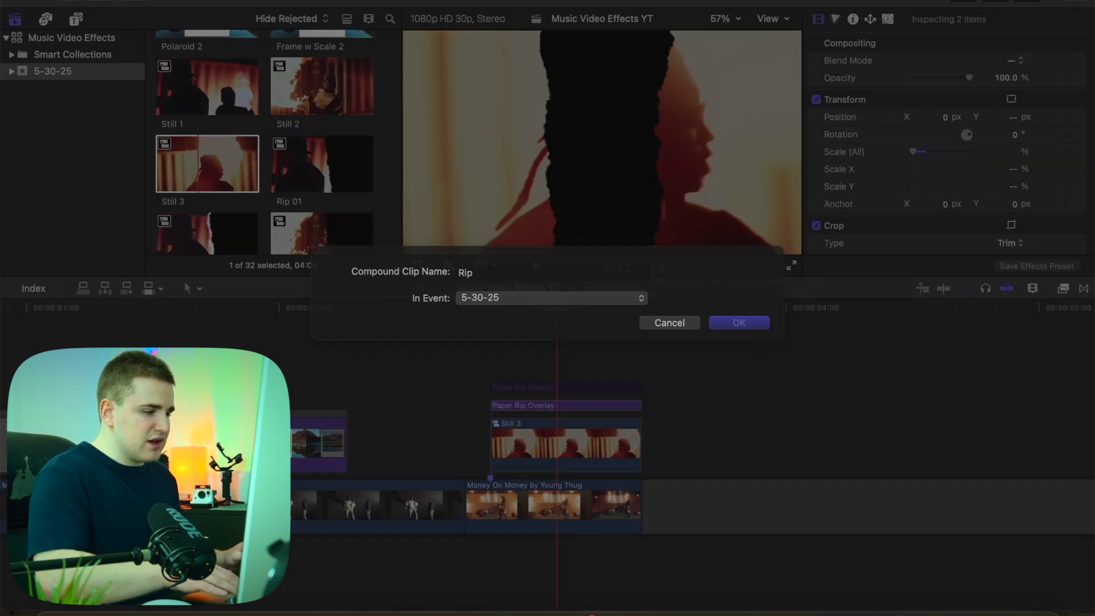
pyautogui.press('Return')
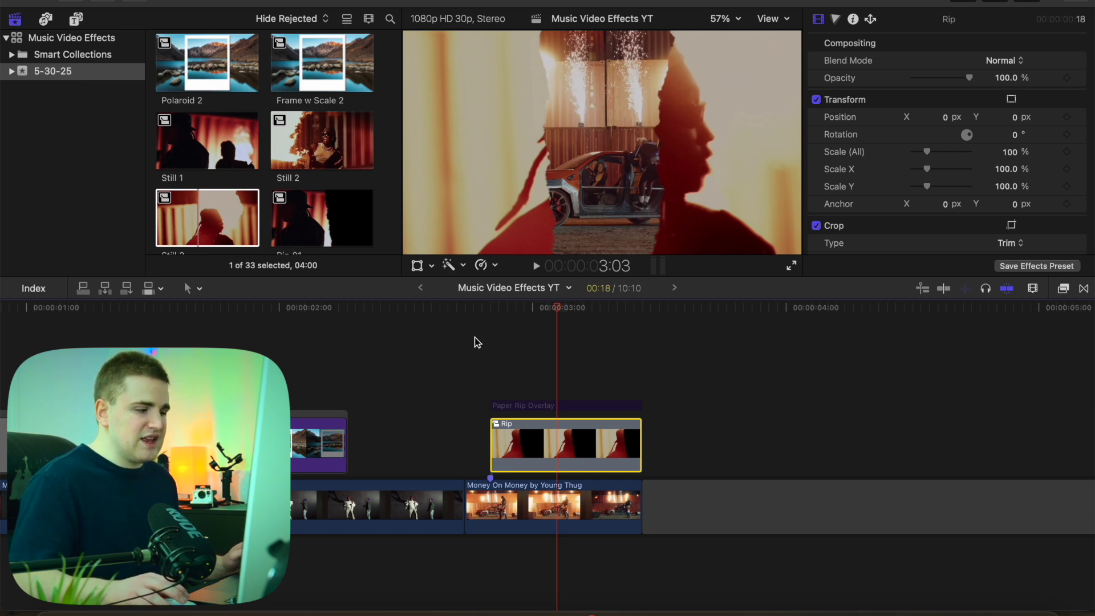
# Enable the top Paper Rip Overlay with Screen blending, then select it with the Rip clip.
pyautogui.click(540, 406)
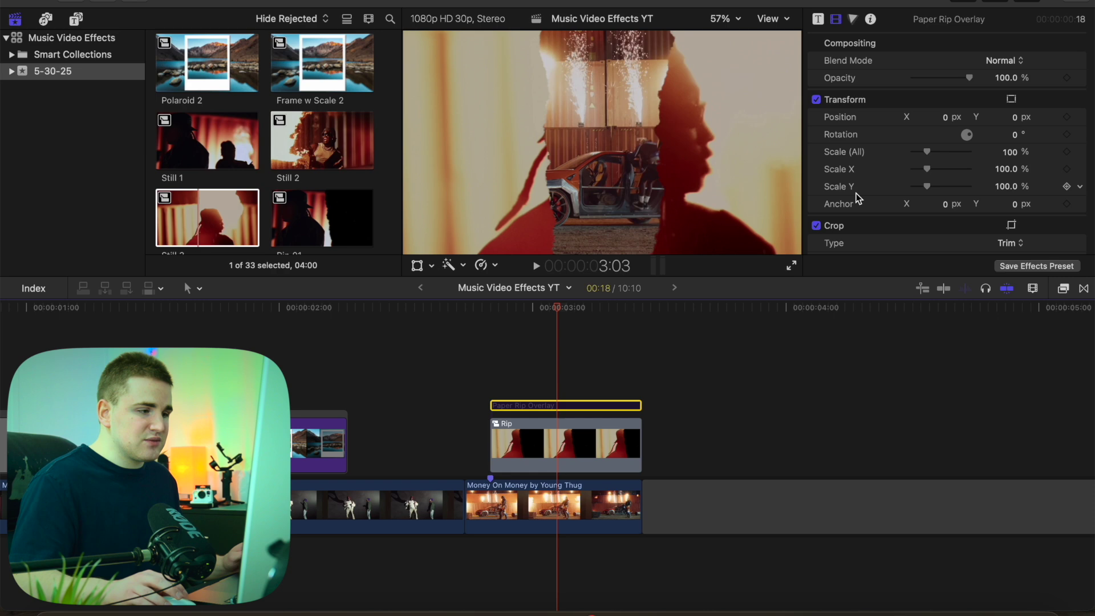
pyautogui.click(1000, 64)
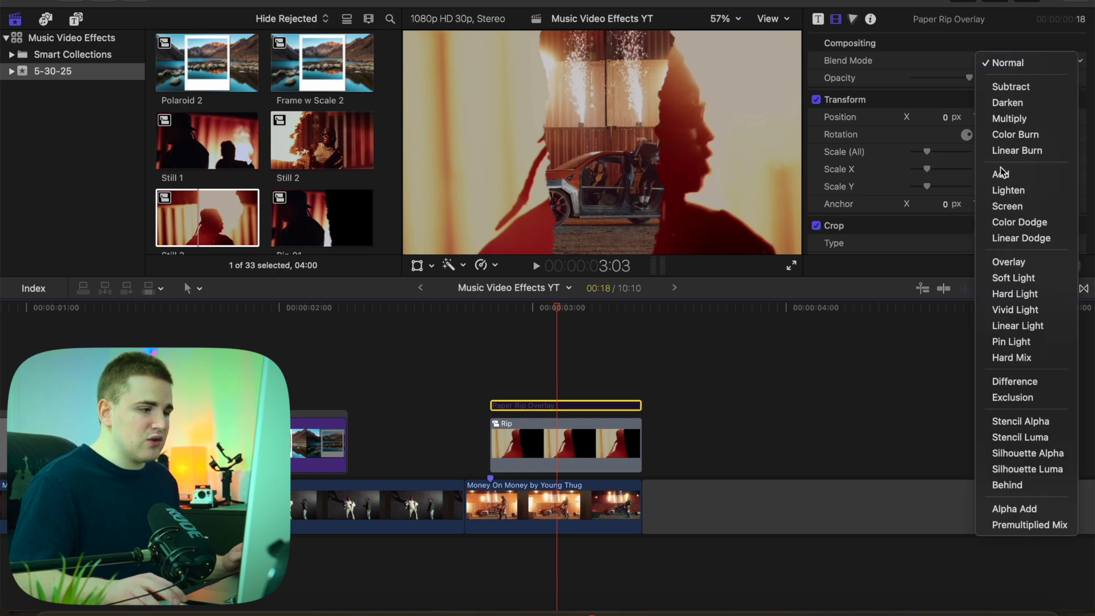
pyautogui.click(999, 208)
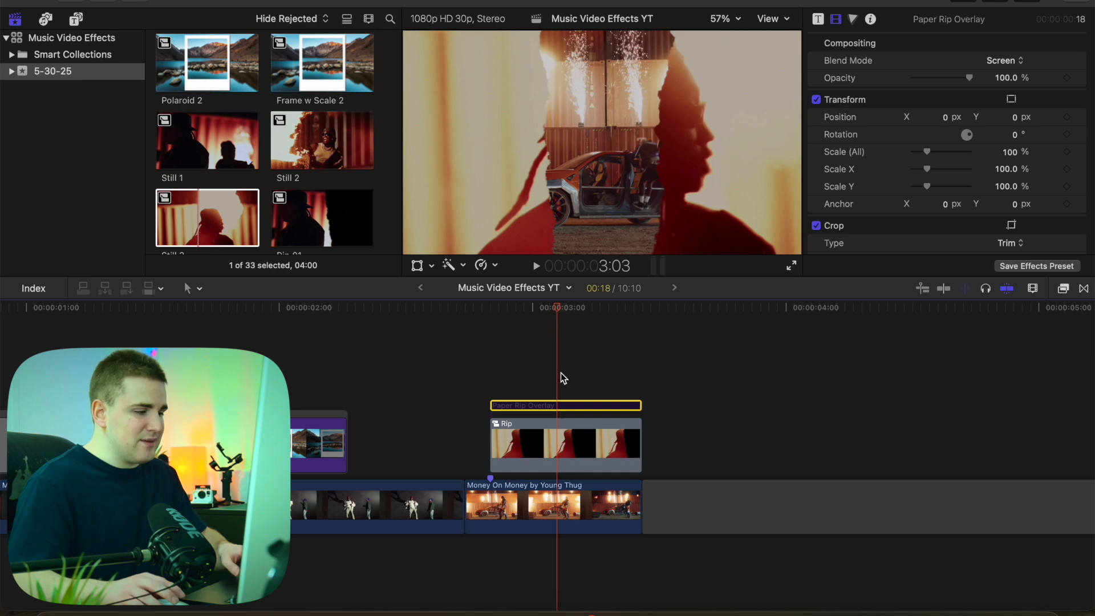
pyautogui.press('v')
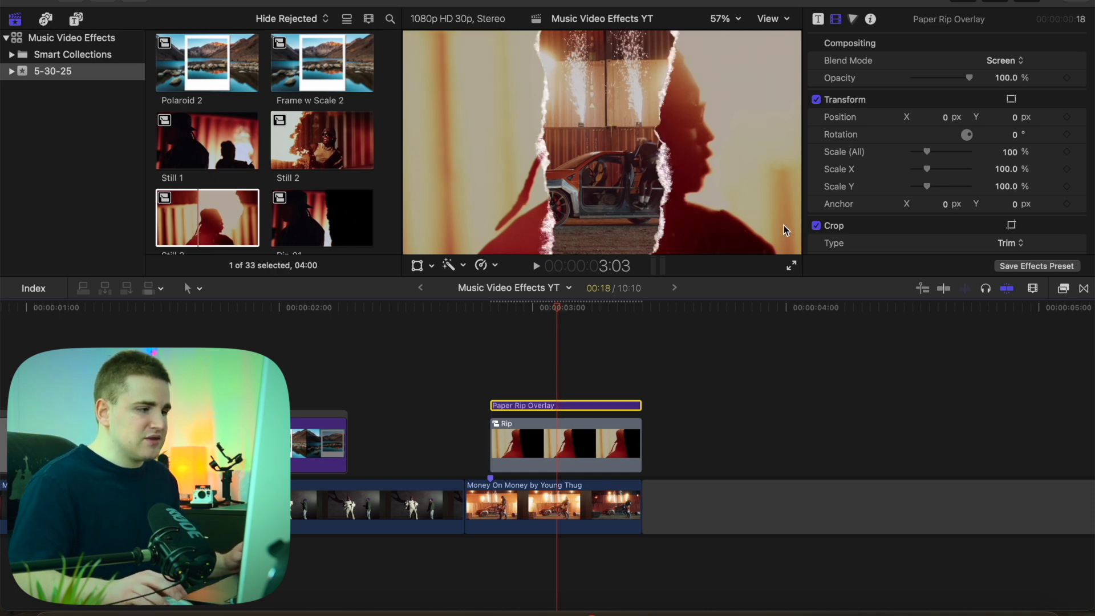
pyautogui.click(1080, 64)
pyautogui.click(1071, 70)
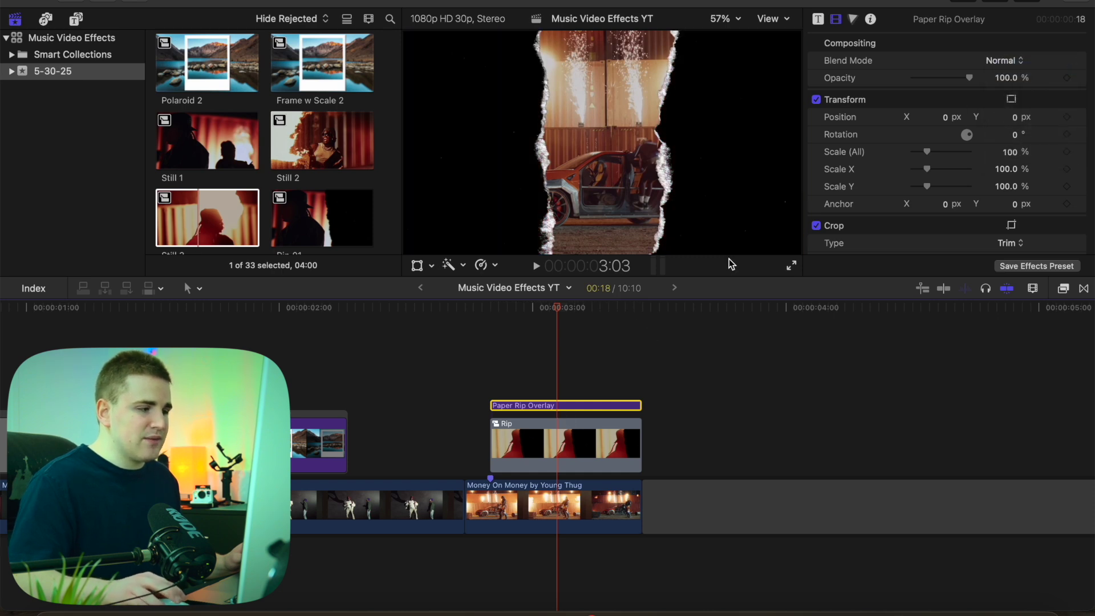
pyautogui.click(992, 63)
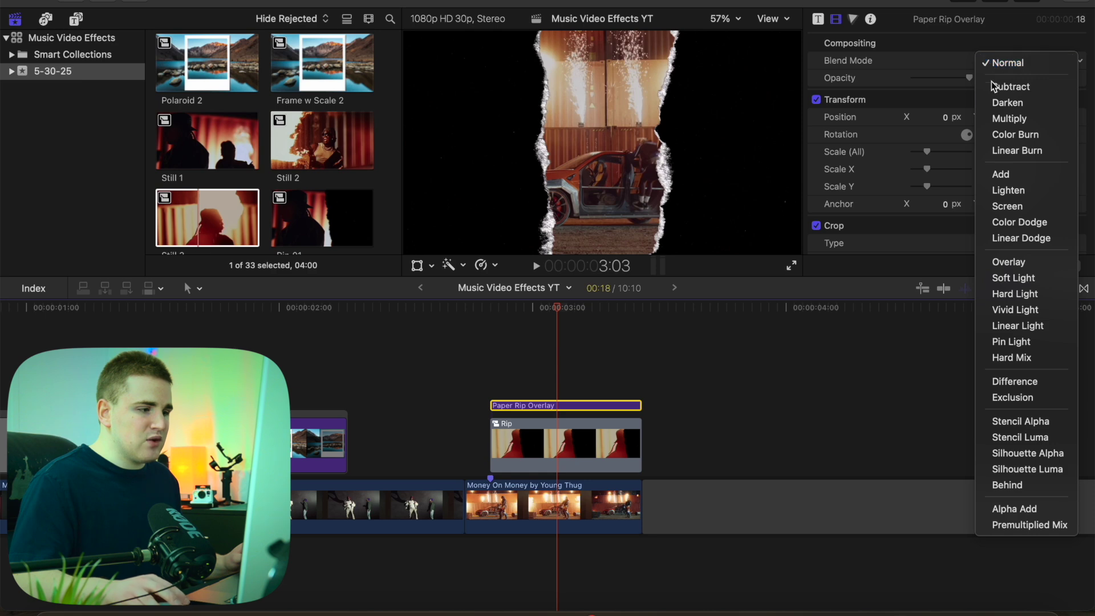
pyautogui.click(1000, 204)
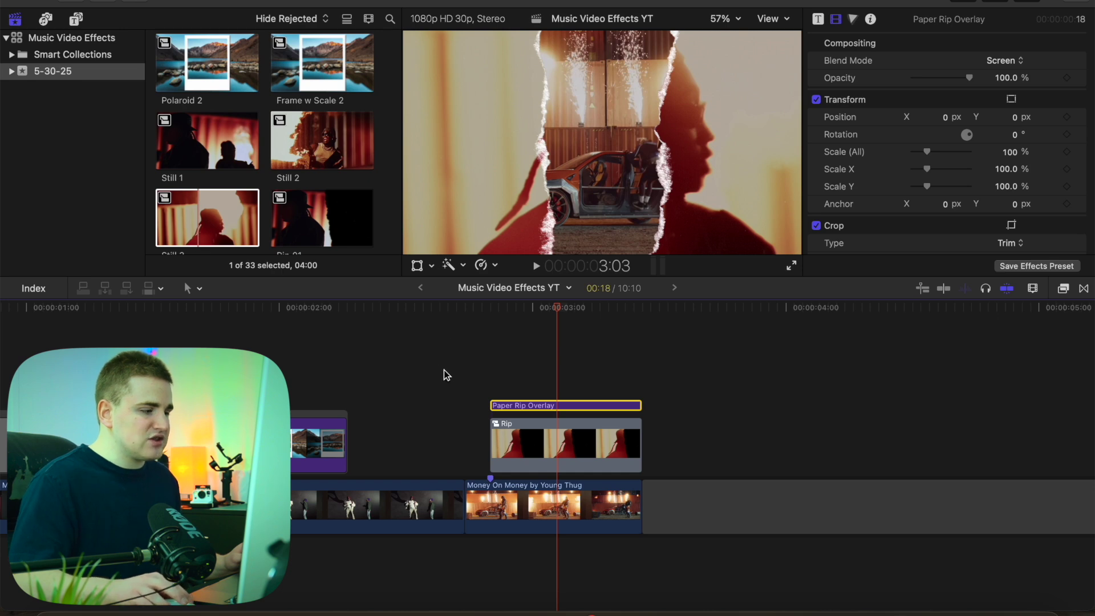
pyautogui.moveTo(443, 369); pyautogui.dragTo(546, 437)
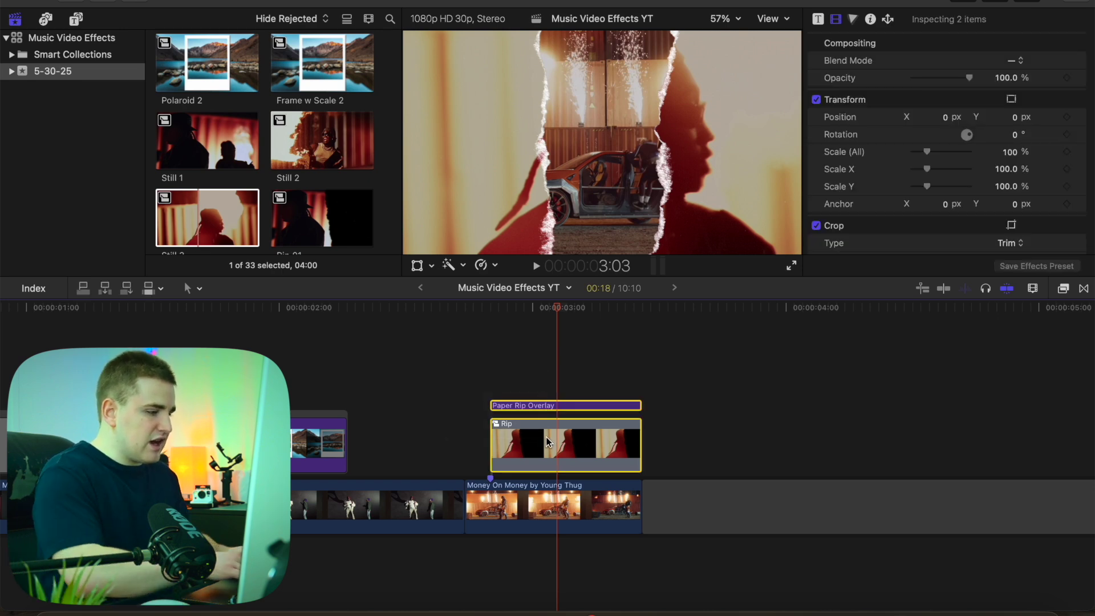
# Combine the overlay and Rip clip into a compound clip named 'Rip w paper'.
pyautogui.hotkey('alt', 'g')
pyautogui.write('Rip')
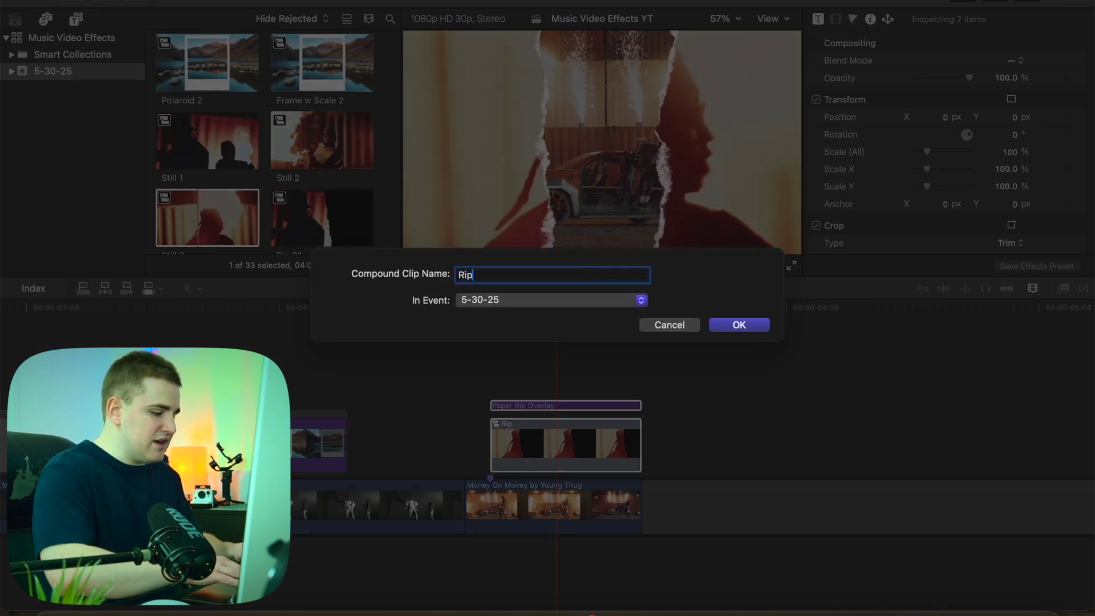
pyautogui.write(' w pap')
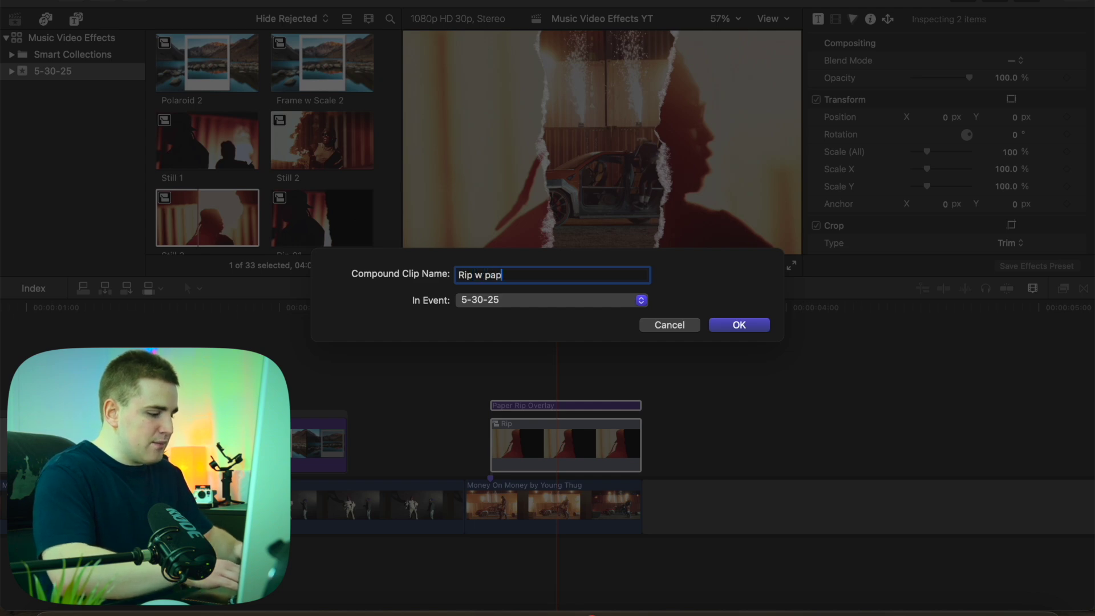
pyautogui.write('er')
pyautogui.press('Return')
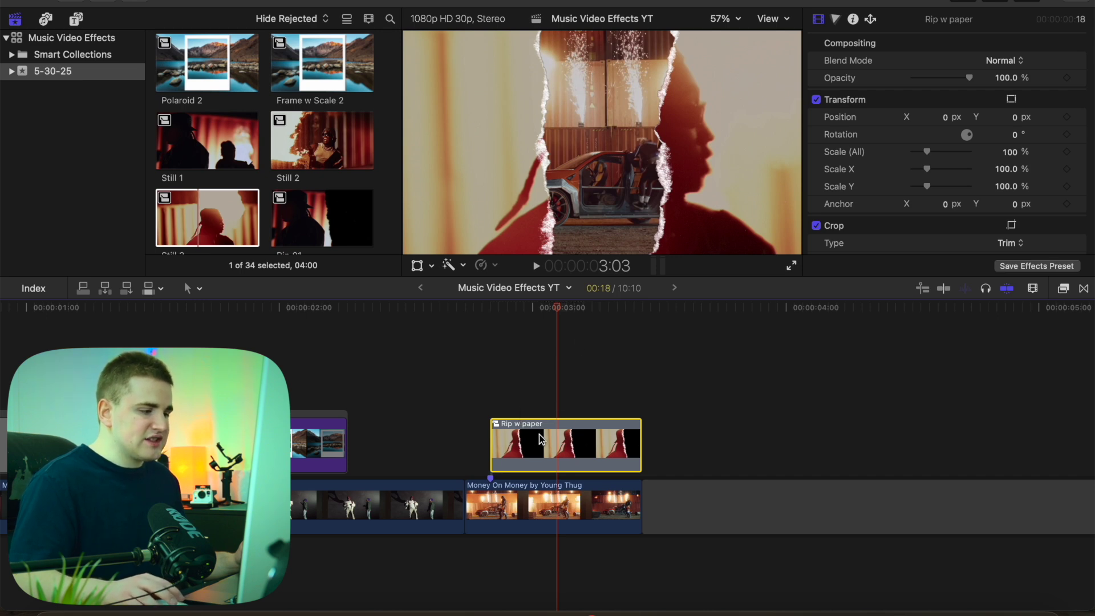
# Try scaling Rip w paper to 149% and 182%, then undo back to default transform.
pyautogui.moveTo(1014, 155)
pyautogui.mouseDown()
pyautogui.moveTo(1011, 121)
pyautogui.moveTo(1019, 139)
pyautogui.mouseUp()
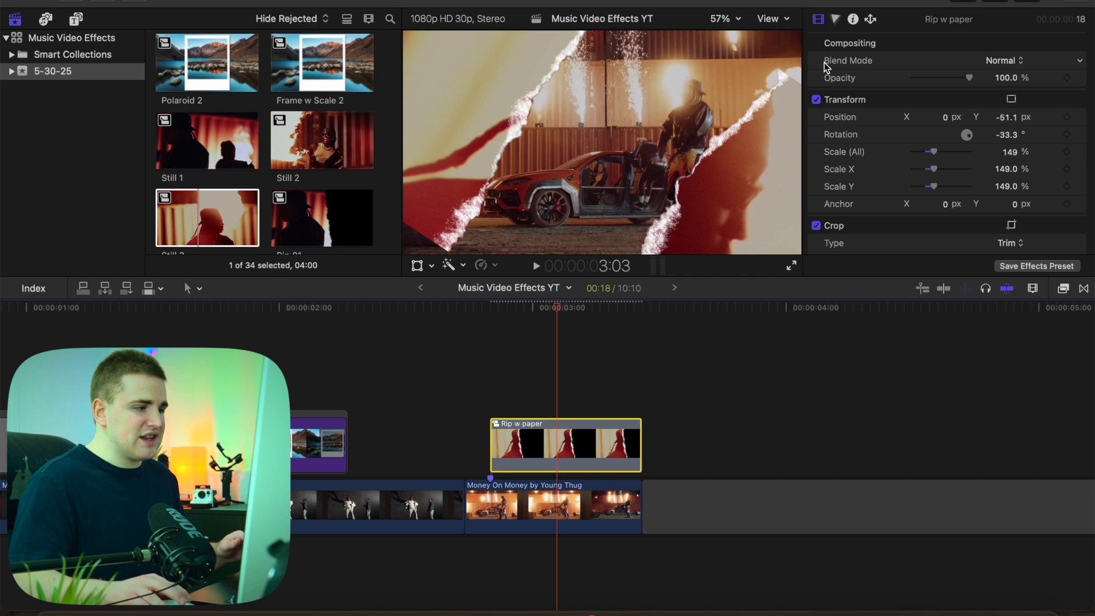
pyautogui.click(1008, 151)
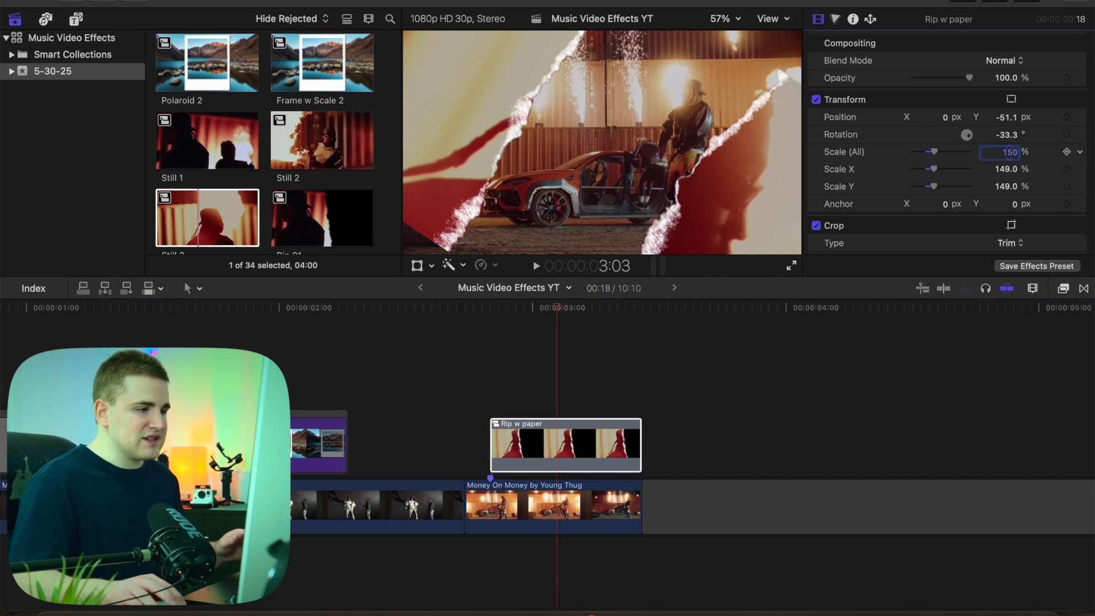
pyautogui.write('182')
pyautogui.press('Return')
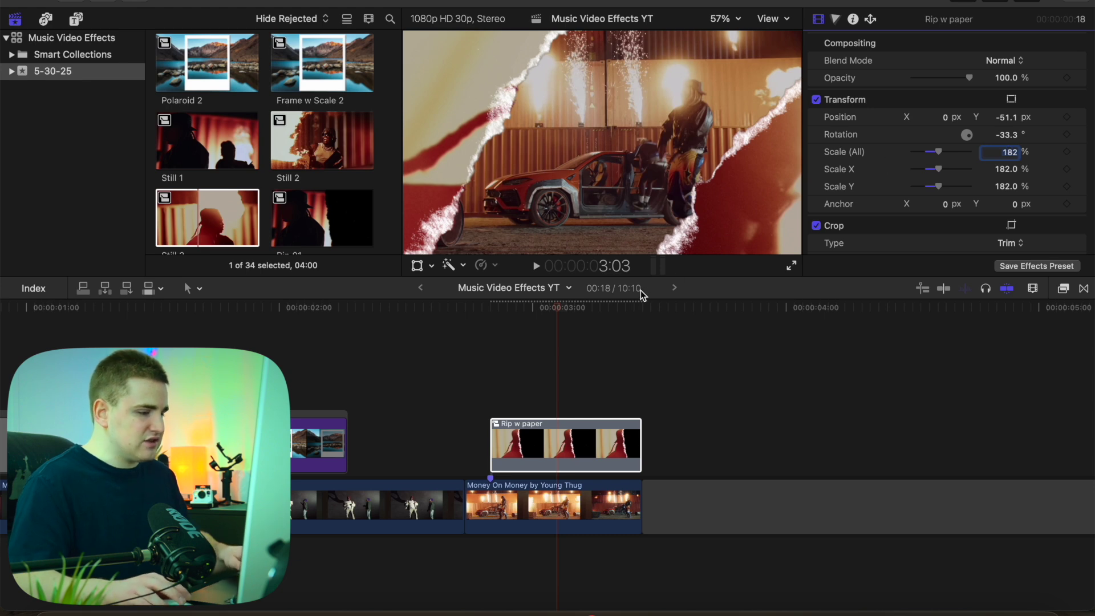
pyautogui.press('super+z')
pyautogui.press('super+z')
pyautogui.press('super+z')
pyautogui.press('super+z')
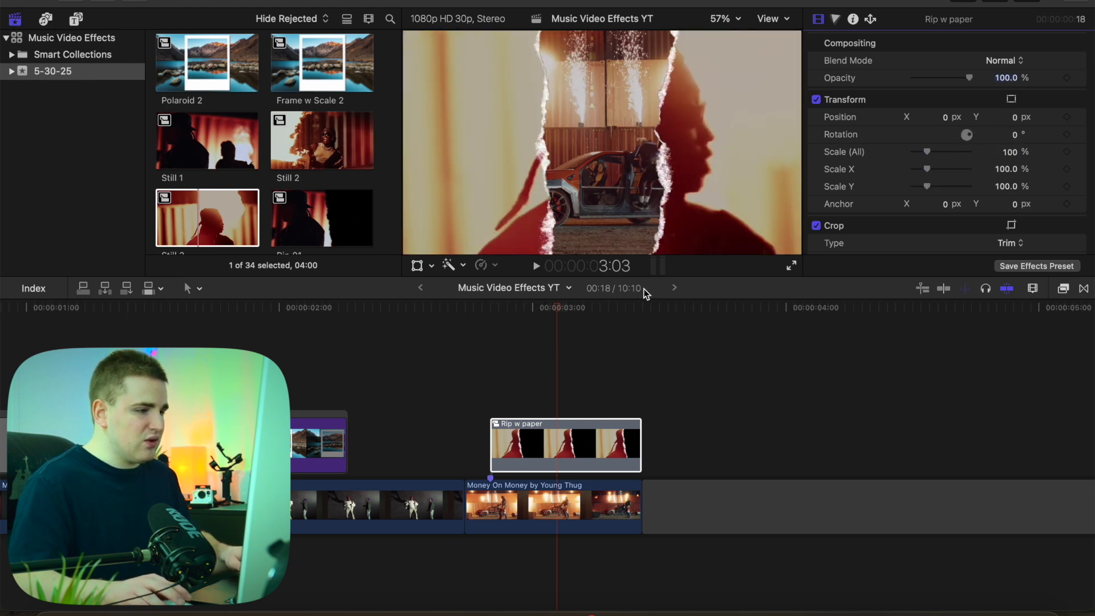
# Blade Rip w paper two frames after its start, at 2:29.
pyautogui.click(539, 385)
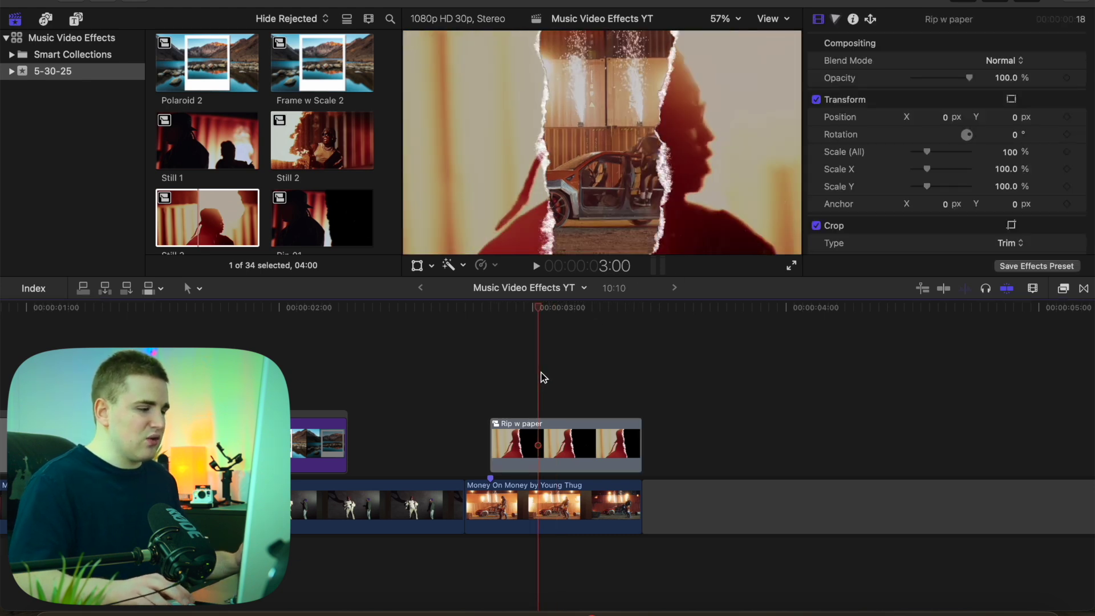
pyautogui.click(496, 403)
pyautogui.click(522, 444)
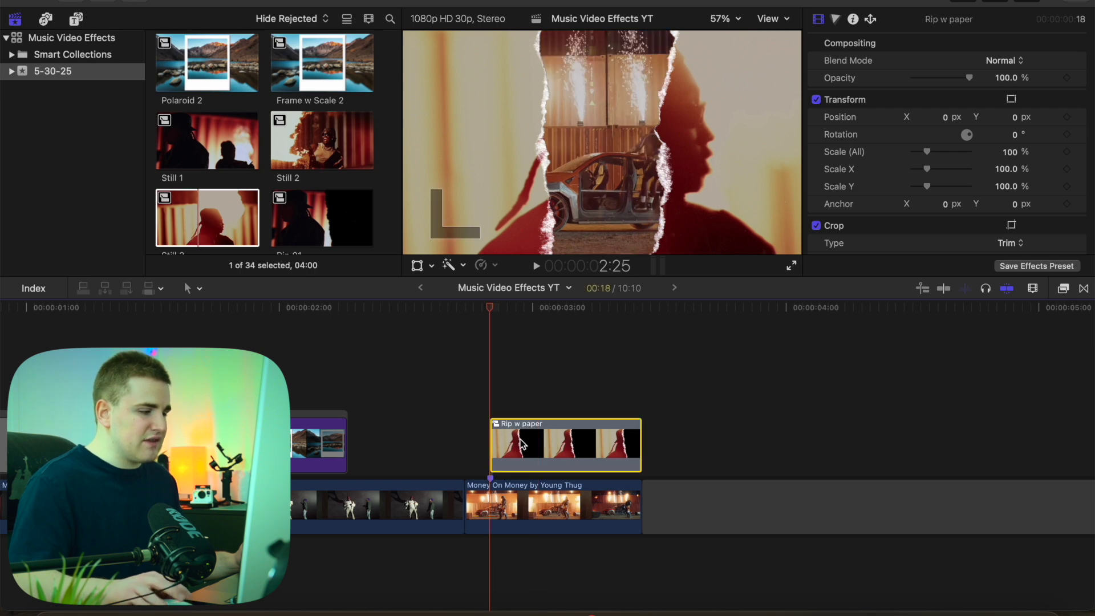
pyautogui.press('Right')
pyautogui.press('Right')
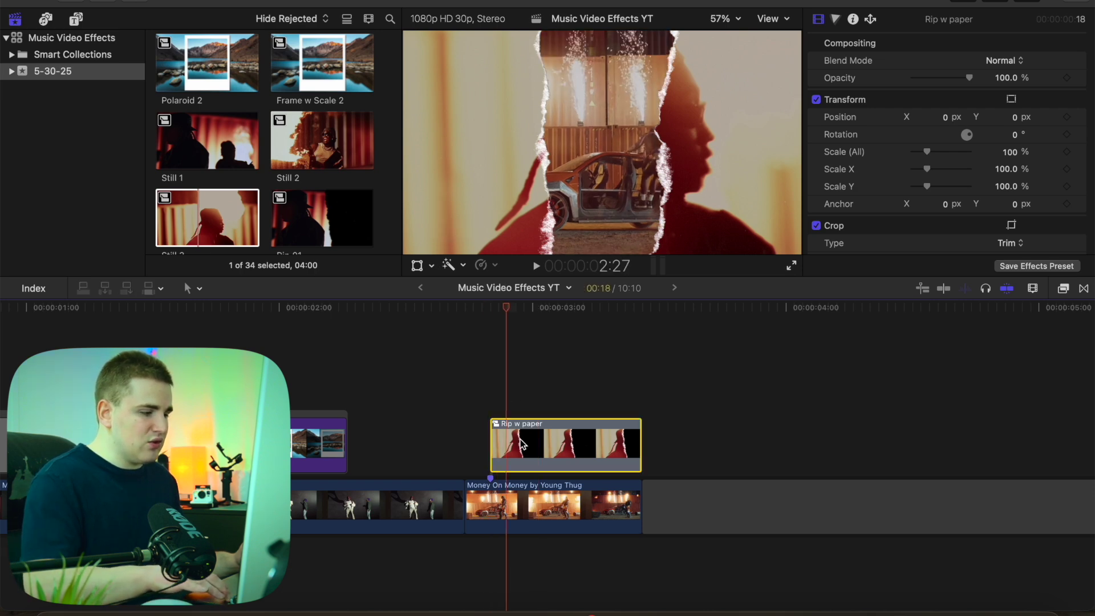
pyautogui.press('Right')
pyautogui.press('Right')
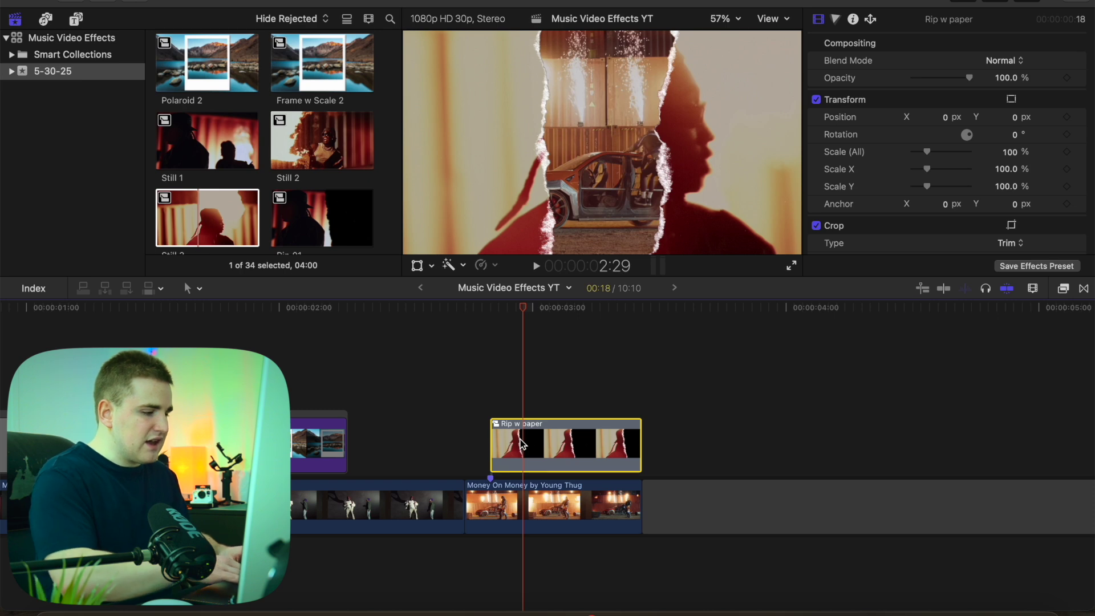
pyautogui.press('super+b')
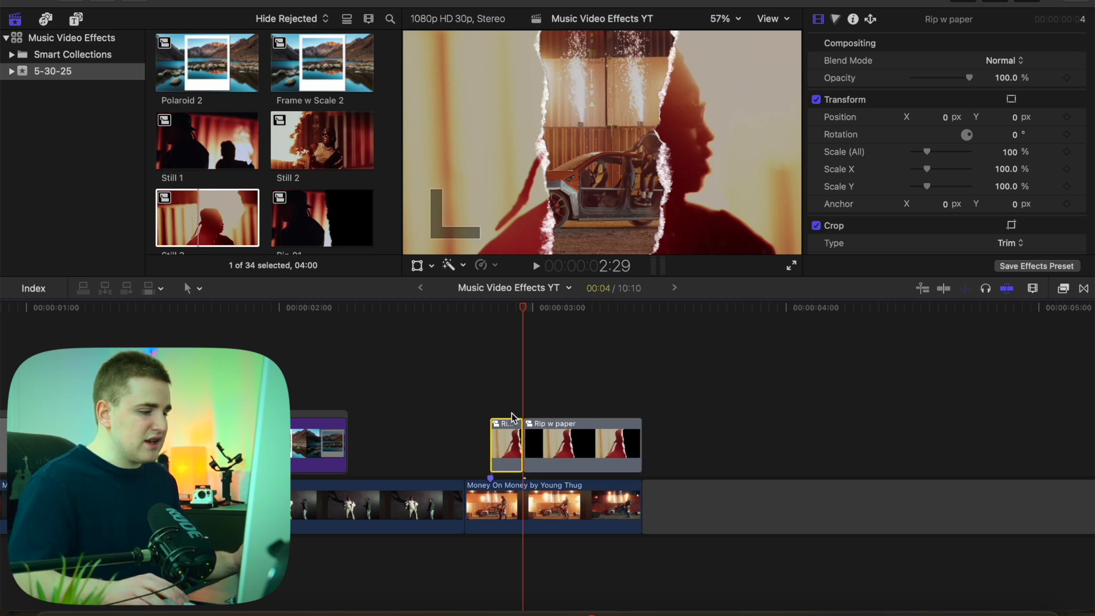
# Scale the short first piece to 156% and shift it to X 76 px.
pyautogui.press('Left')
pyautogui.press('Left')
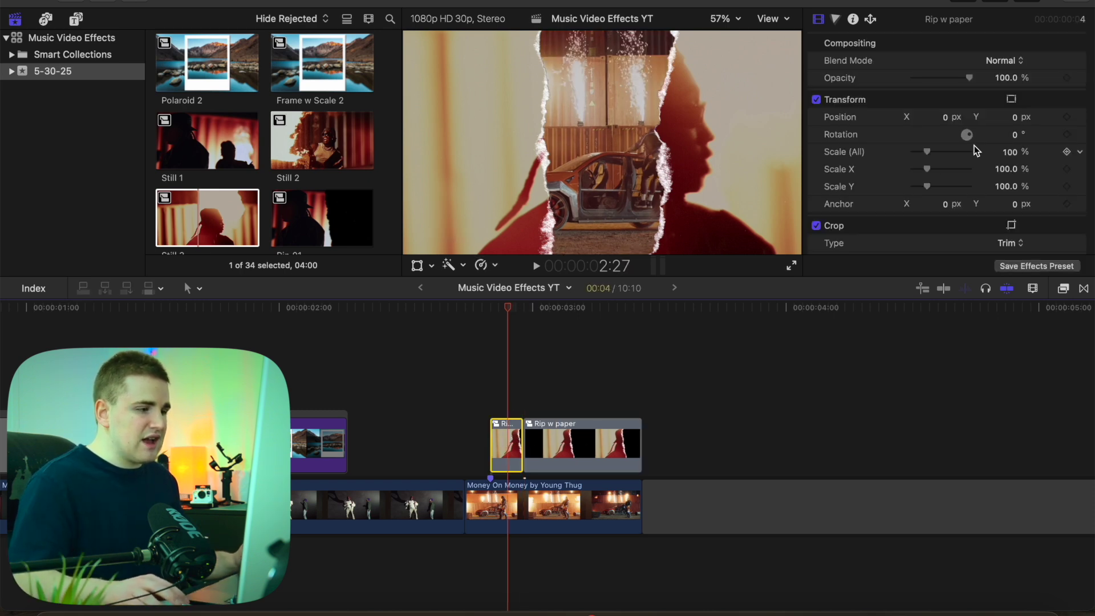
pyautogui.moveTo(1008, 153); pyautogui.dragTo(1017, 103)
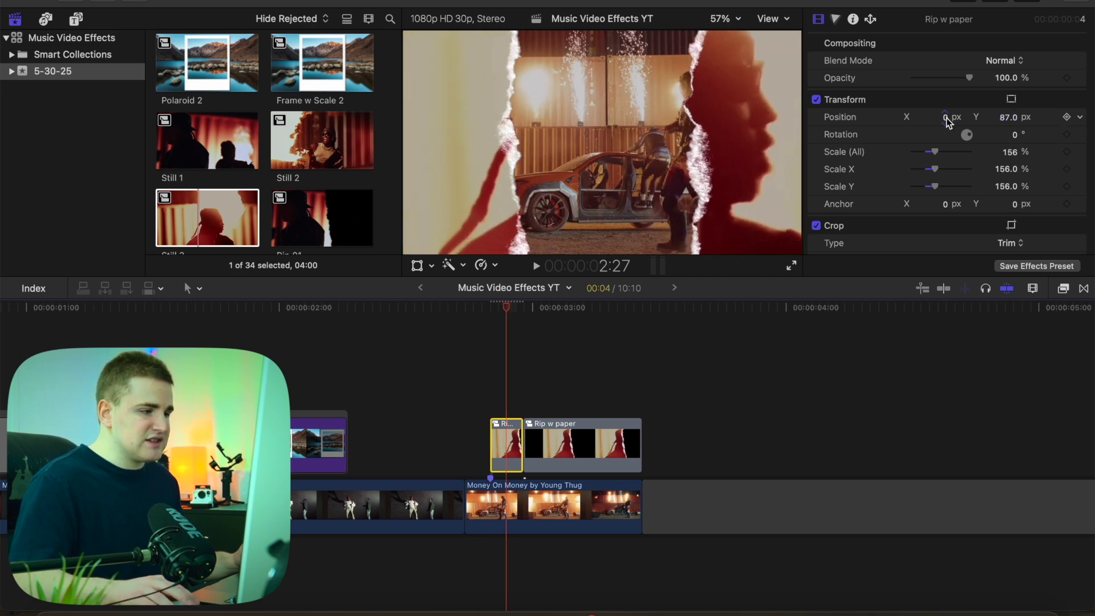
pyautogui.moveTo(946, 117); pyautogui.dragTo(968, 117)
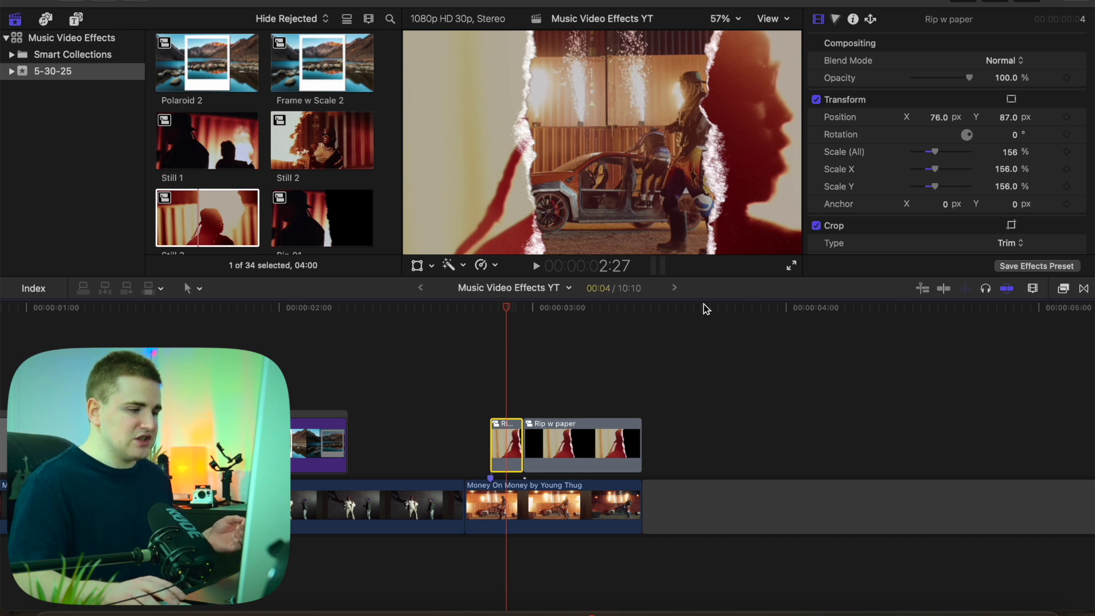
pyautogui.click(460, 438)
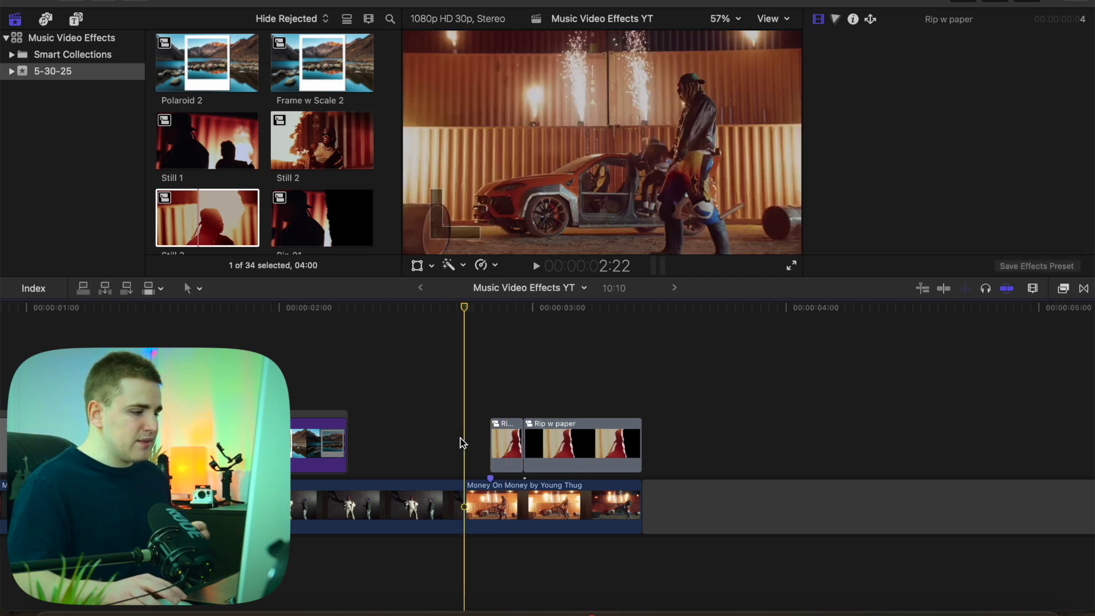
pyautogui.press('space')
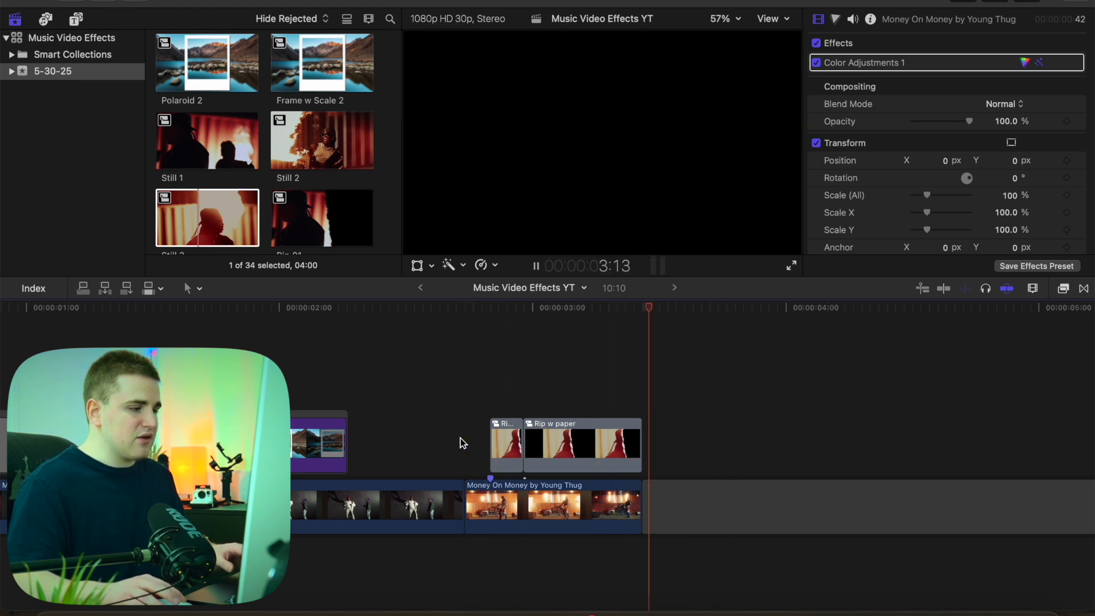
pyautogui.press('space')
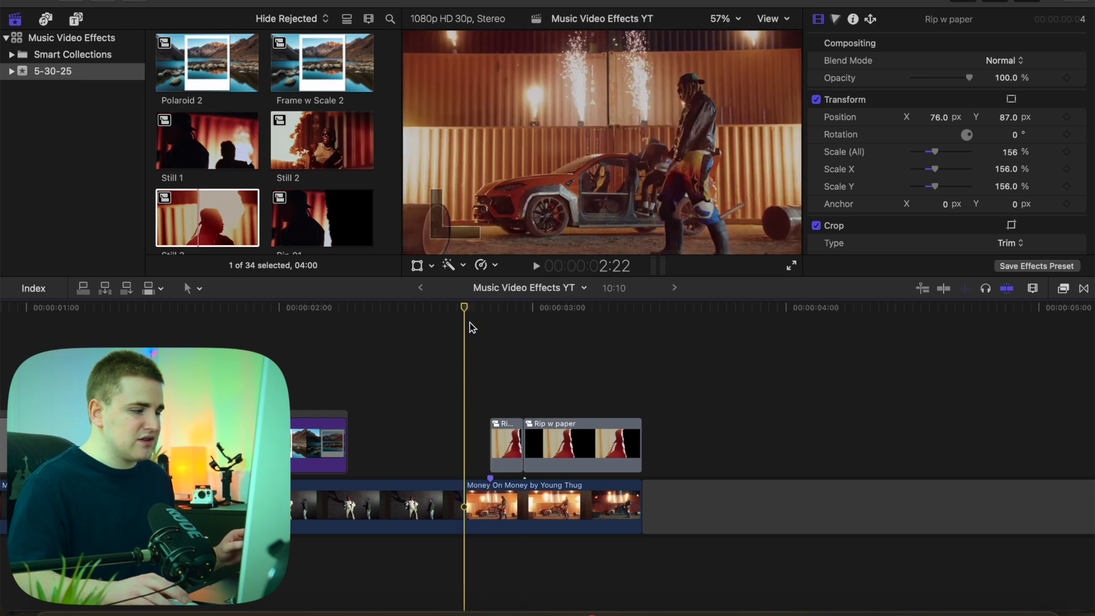
pyautogui.click(471, 327)
pyautogui.press('space')
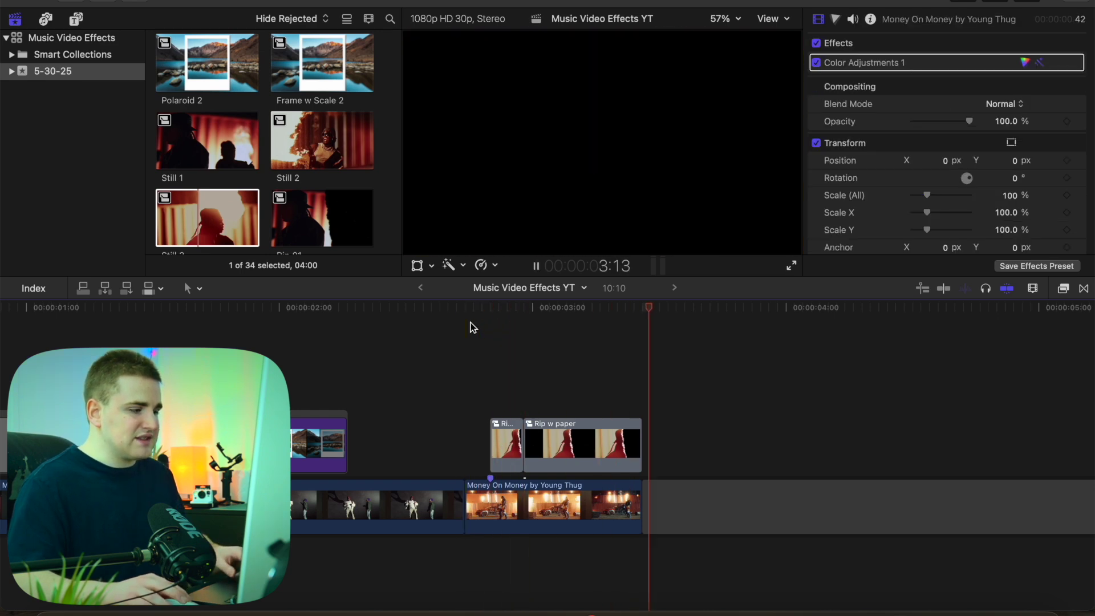
pyautogui.click(471, 327)
pyautogui.click(472, 326)
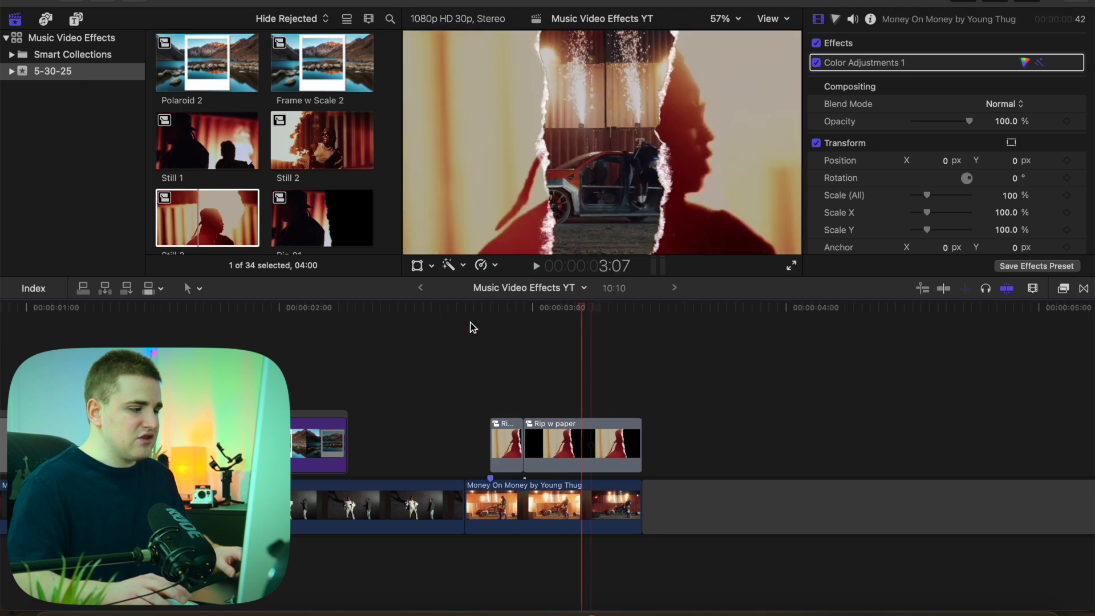
pyautogui.press('space')
pyautogui.hscroll(10, 597, 350)
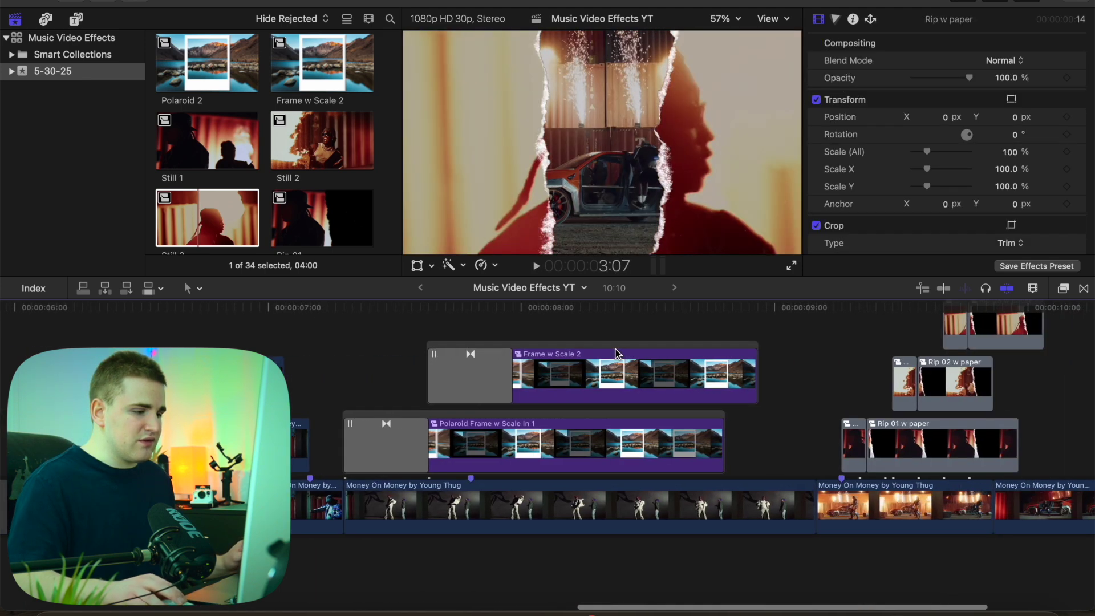
pyautogui.scroll(3, 614, 352)
pyautogui.hscroll(-2, 615, 352)
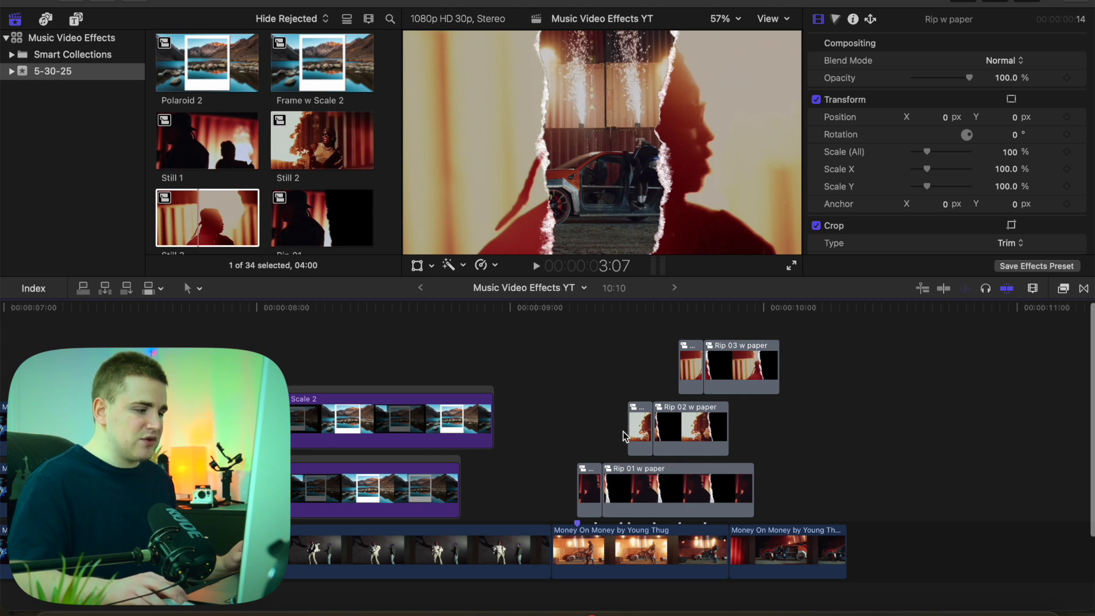
pyautogui.click(554, 458)
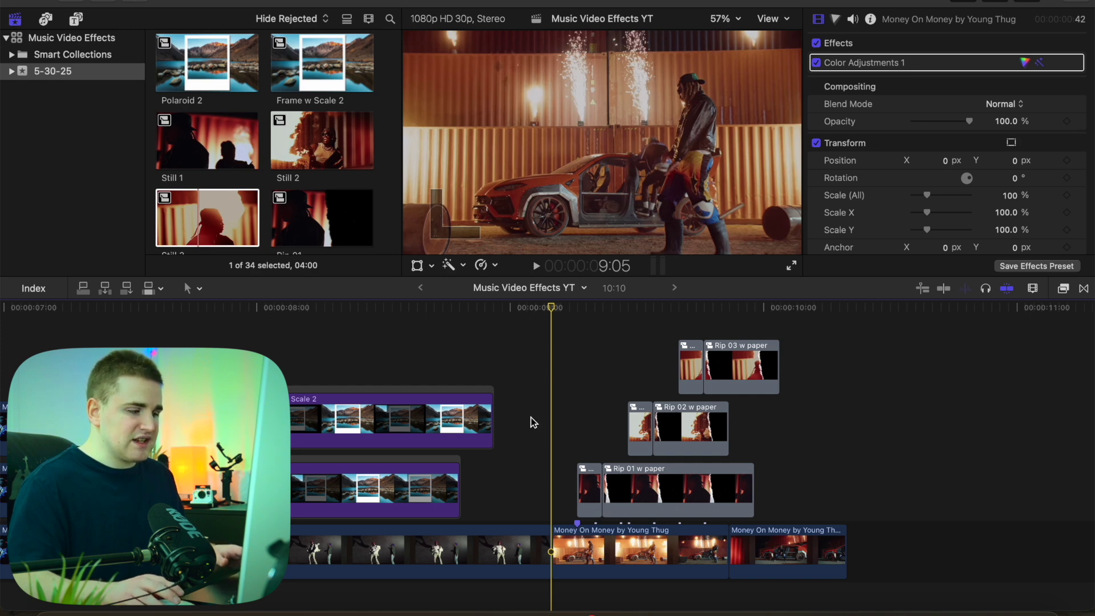
pyautogui.press('space')
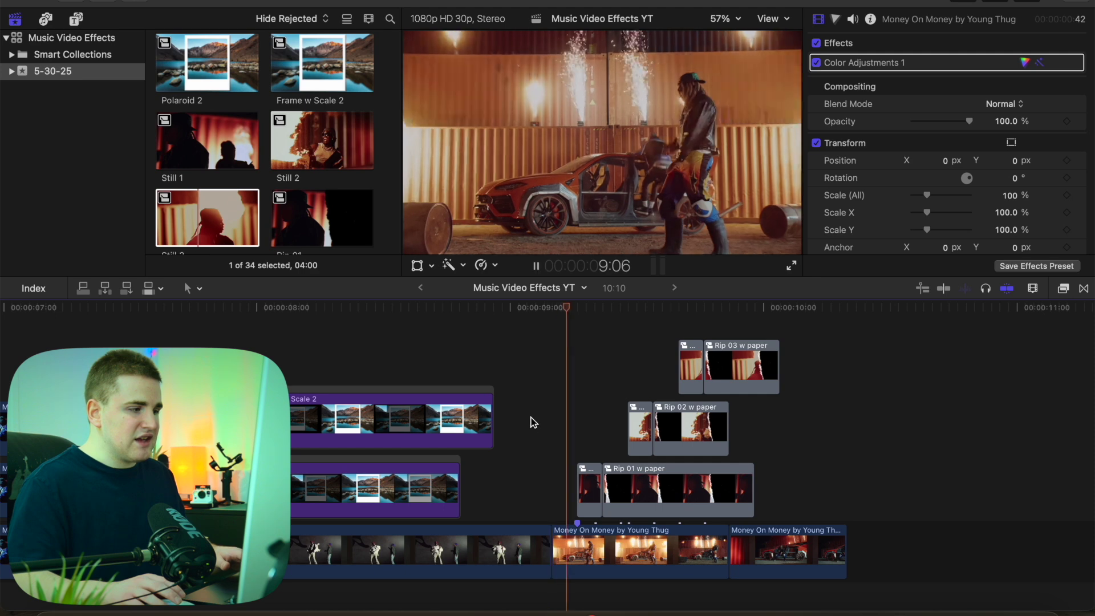
pyautogui.click(533, 422)
pyautogui.press('space')
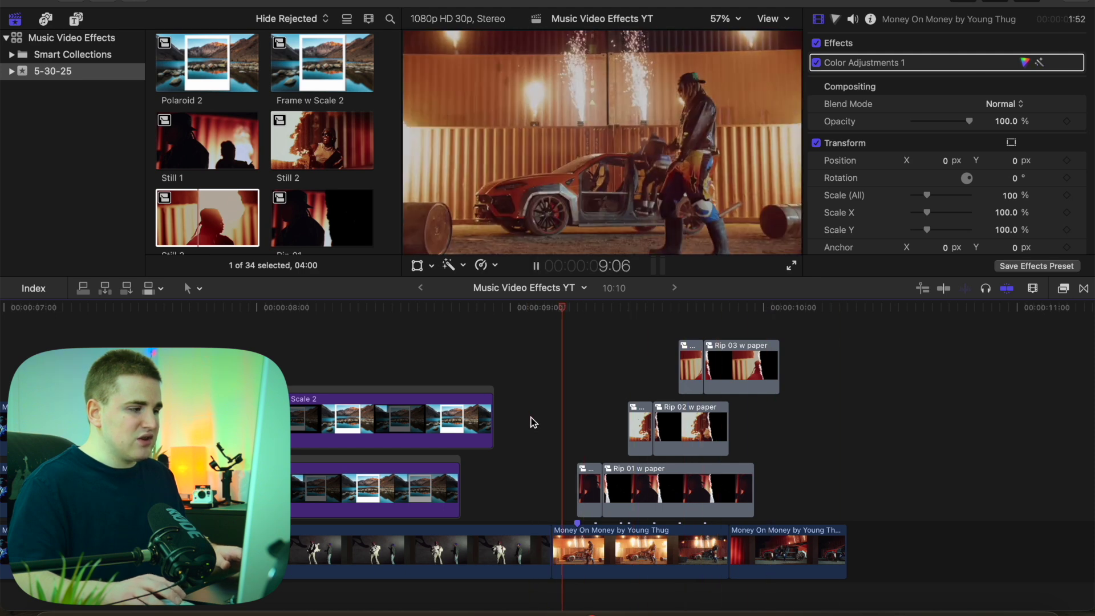